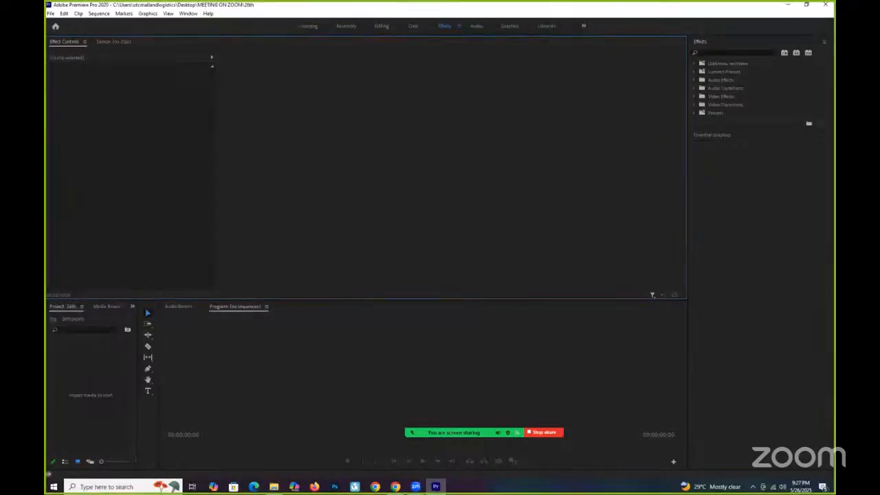
Switch to the YouTube Studio live stream in the browser and change its title to "Video editing Tutorials"
click(398, 486)
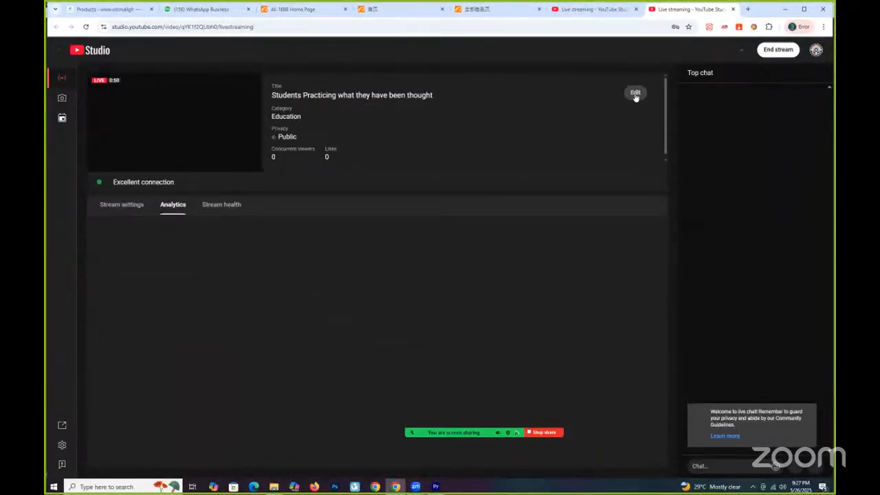
click(635, 95)
click(398, 183)
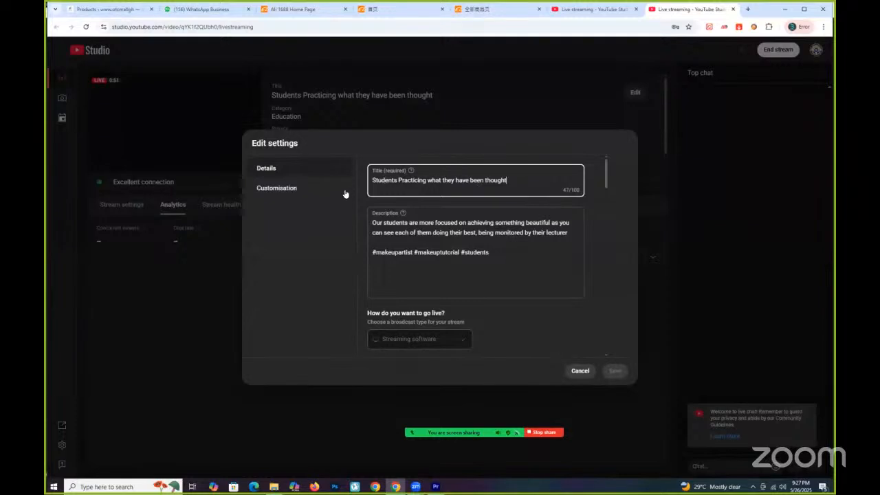
triple_click(402, 194)
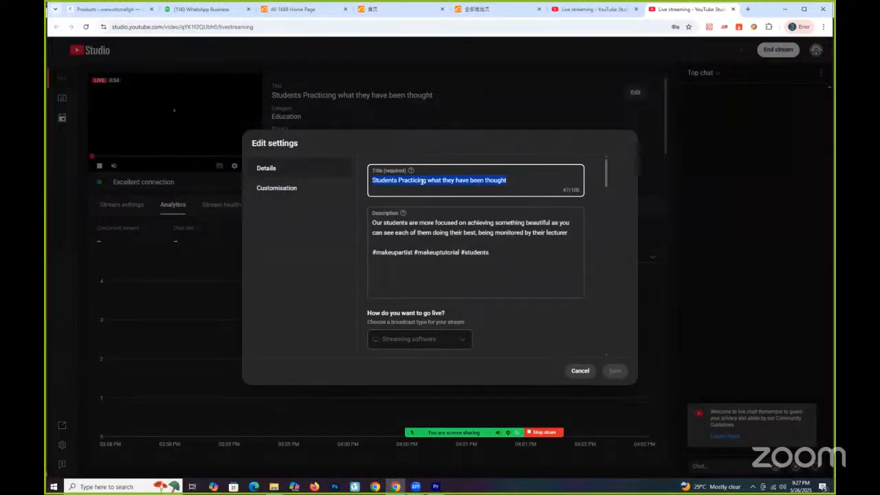
text(Video editing Tu)
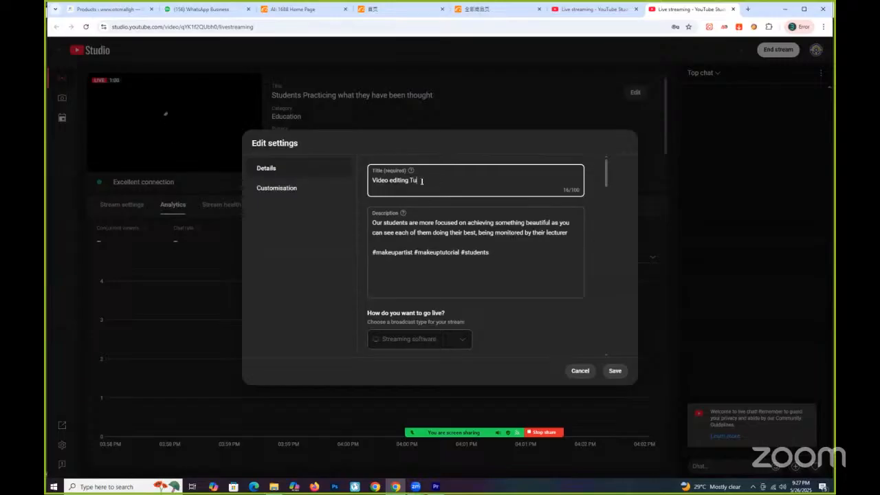
text(torials)
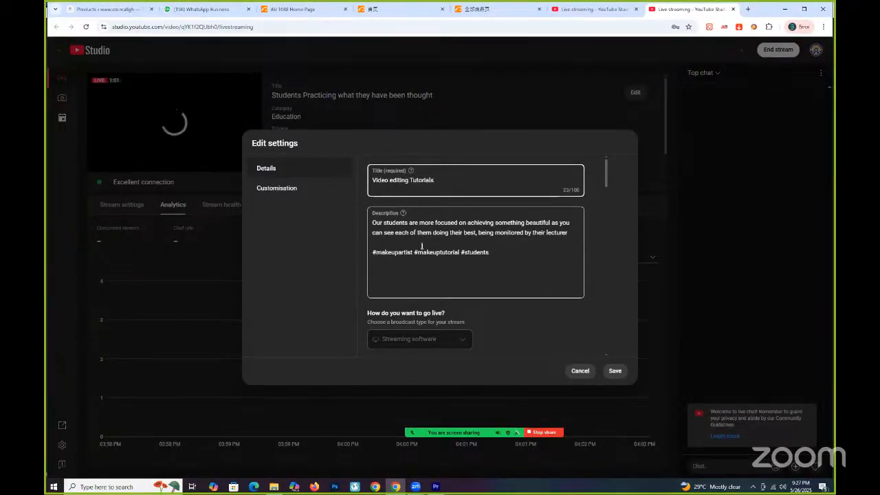
Clear the live stream's description and save the edited stream settings
click(401, 229)
key(ctrl+a)
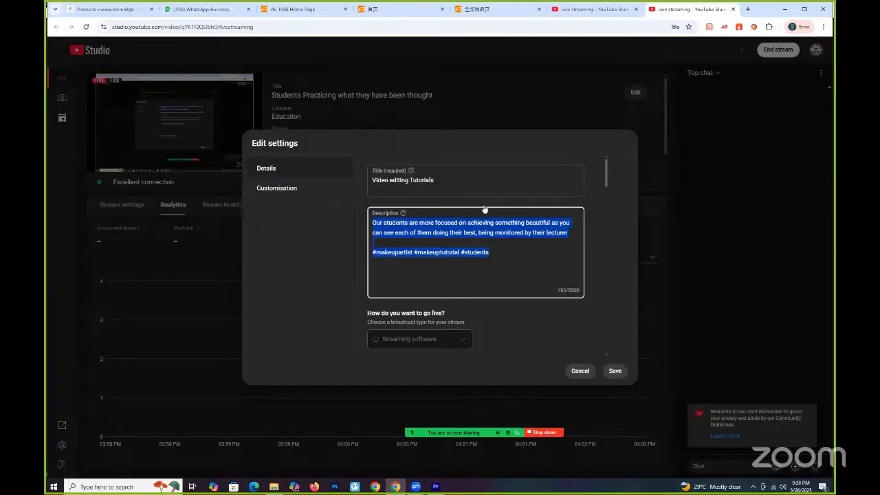
key(BackSpace)
click(454, 181)
click(442, 182)
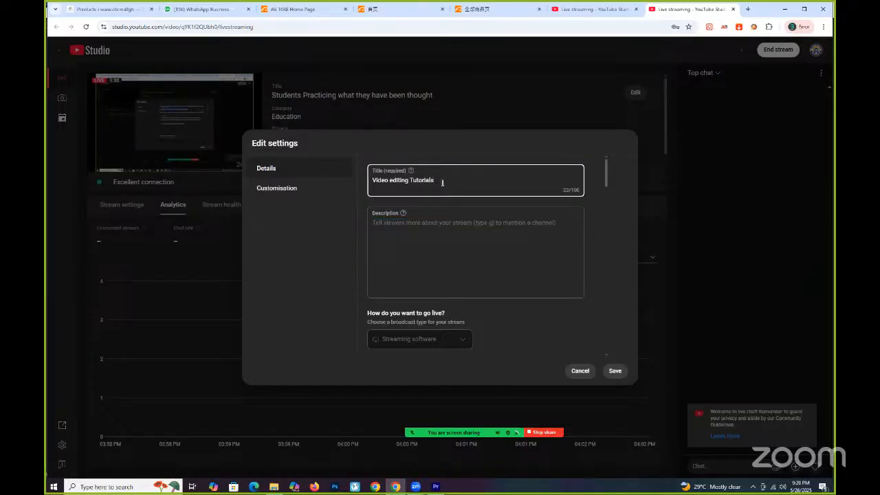
click(613, 374)
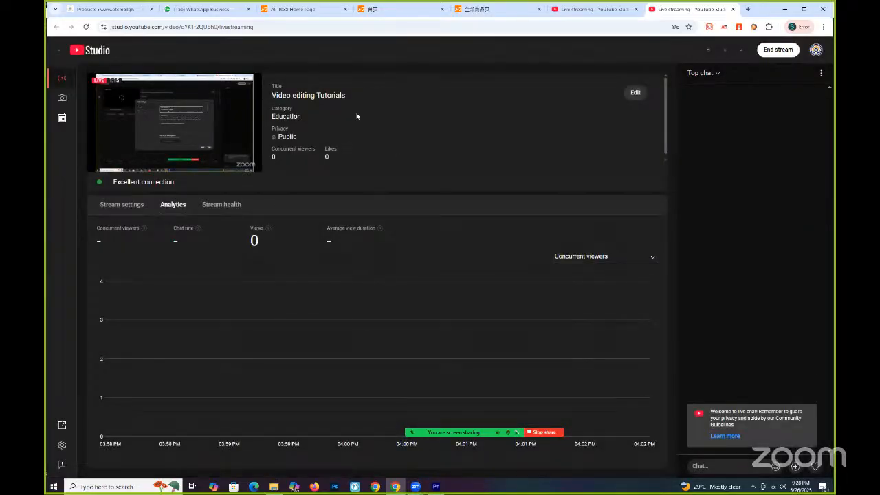
Minimise the browser and return to the 26th project in Adobe Premiere Pro
click(595, 14)
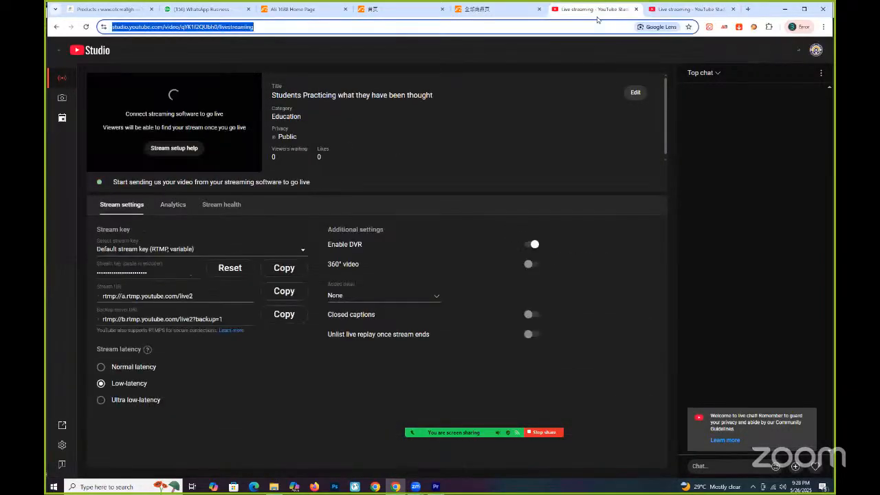
click(786, 9)
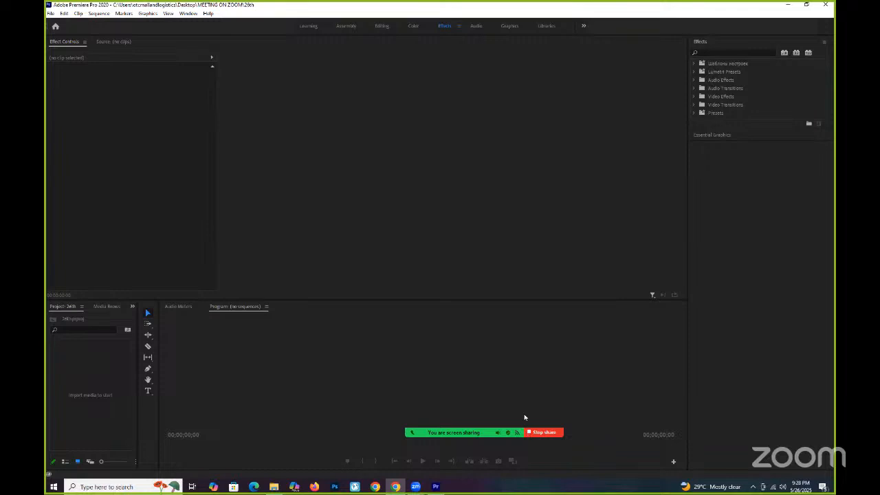
mouse_move(524, 413)
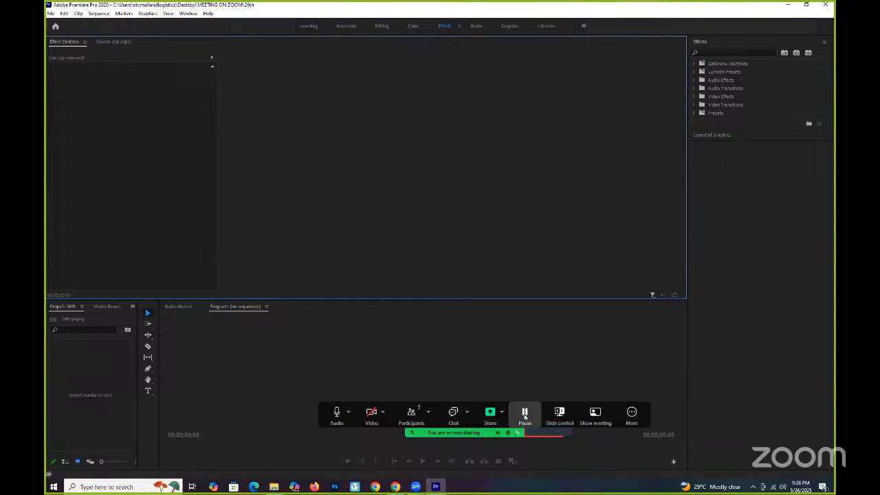
click(788, 5)
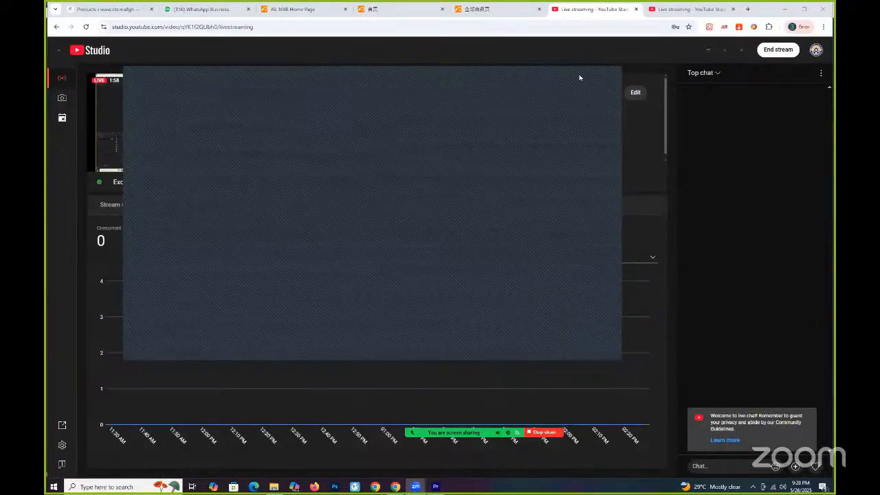
click(784, 10)
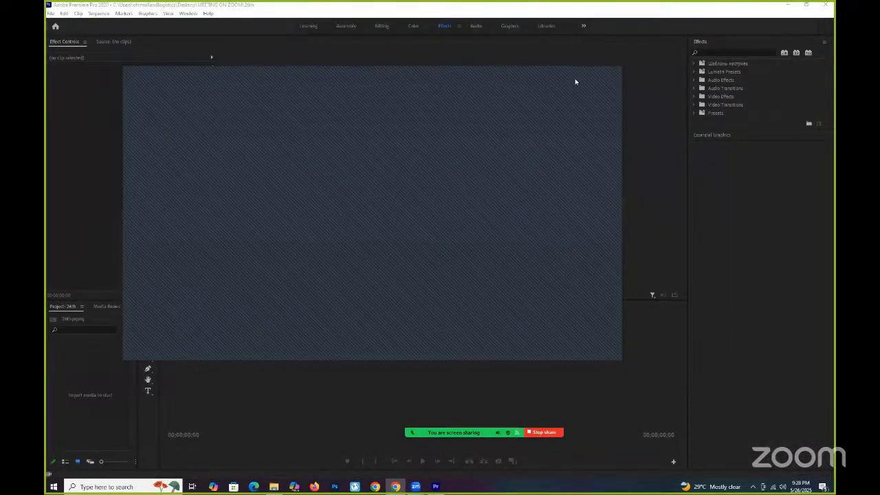
click(352, 345)
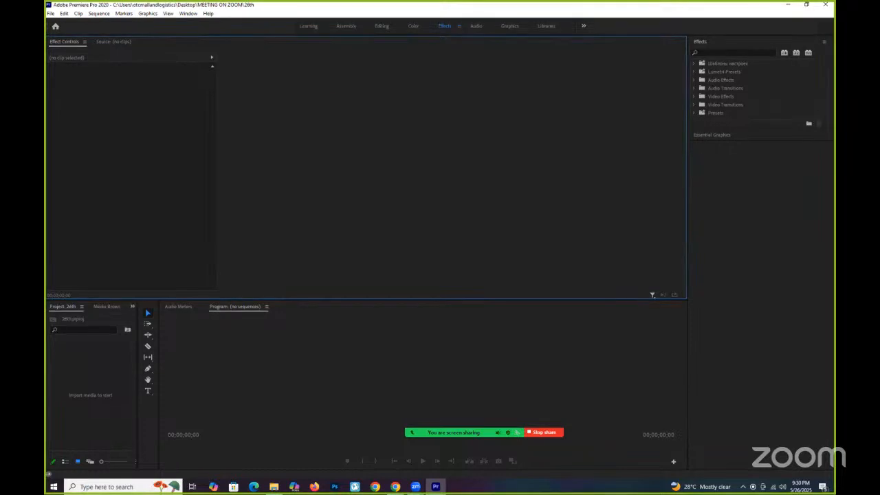
Widen the Project panel and start a new 1920 x 1080 color matte at 29.97 fps with square pixels
drag(140, 407, 207, 408)
drag(253, 407, 253, 409)
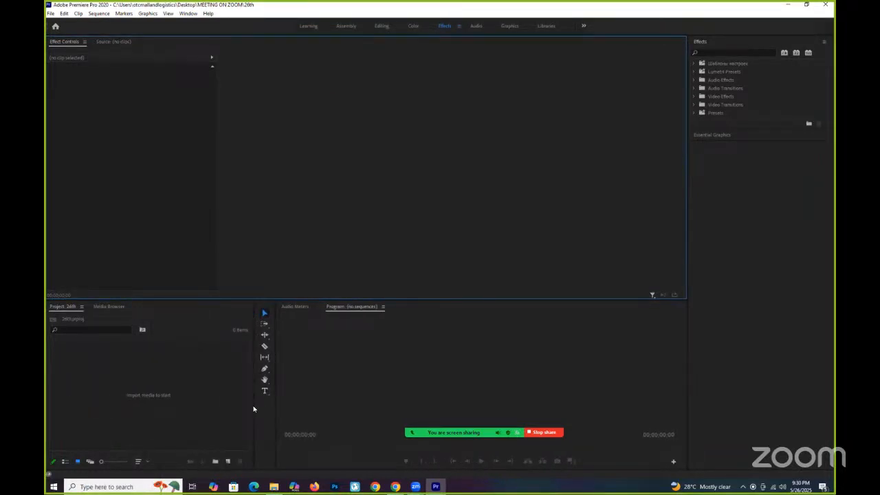
click(229, 462)
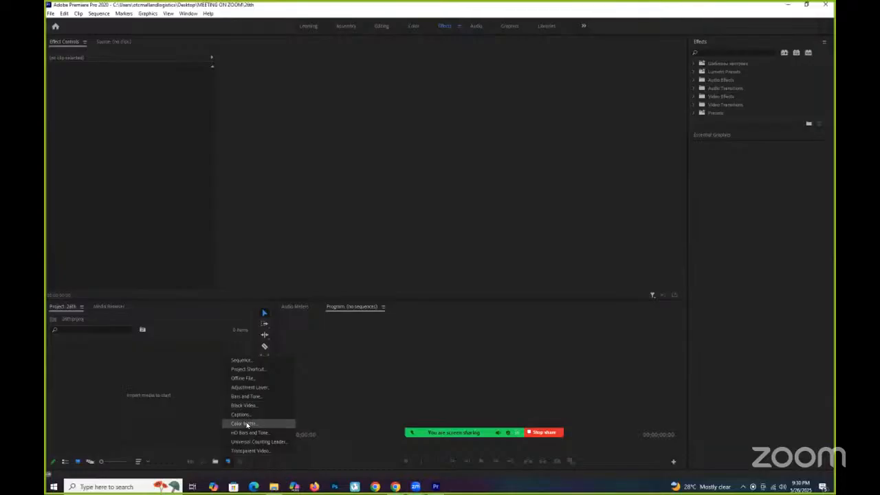
click(247, 424)
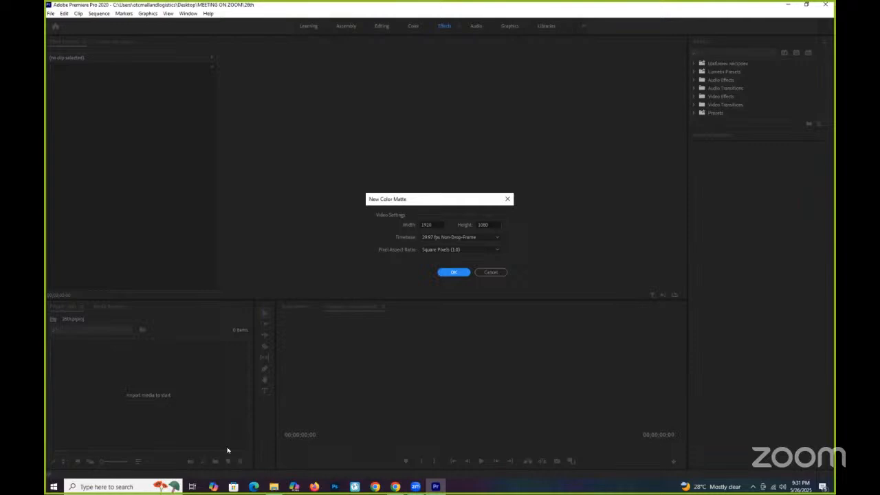
click(454, 272)
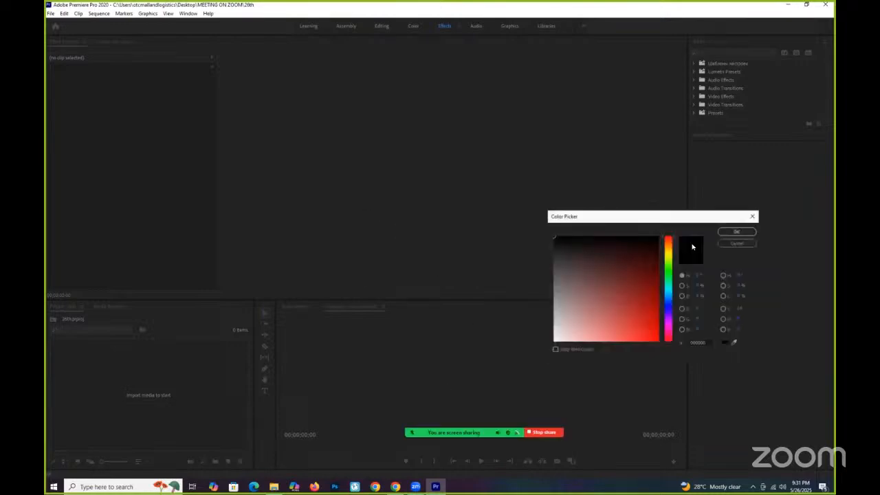
Pick a dark teal color for the matte and accept the name Color Matte
click(667, 304)
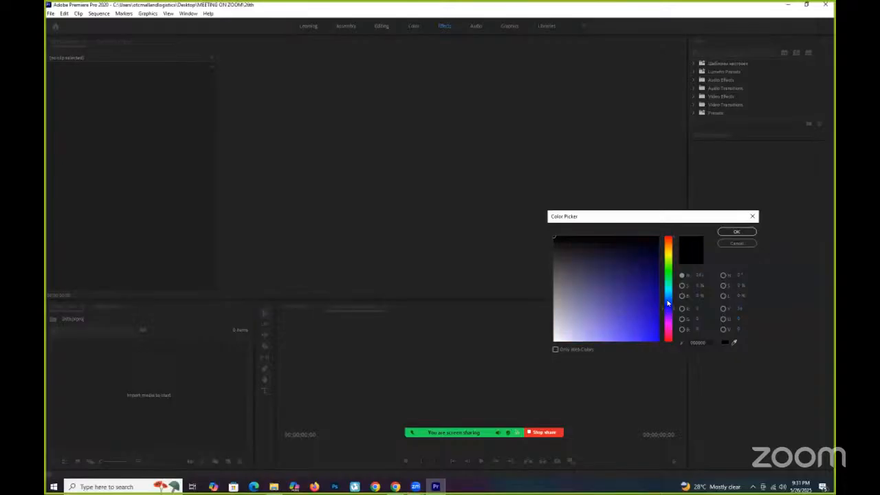
drag(668, 303, 668, 289)
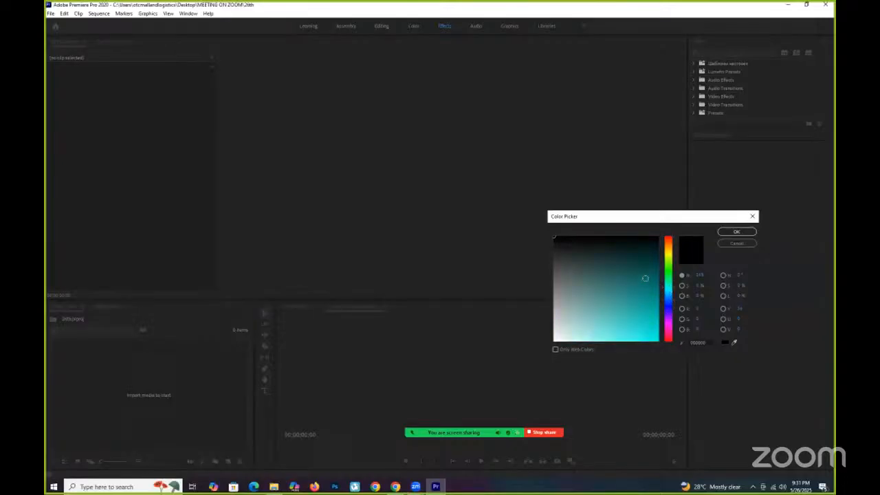
click(647, 262)
click(647, 263)
click(738, 232)
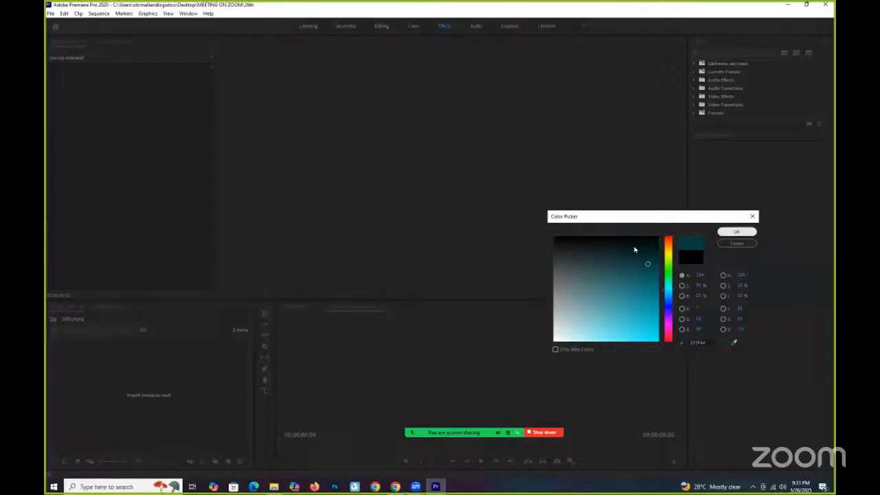
click(421, 255)
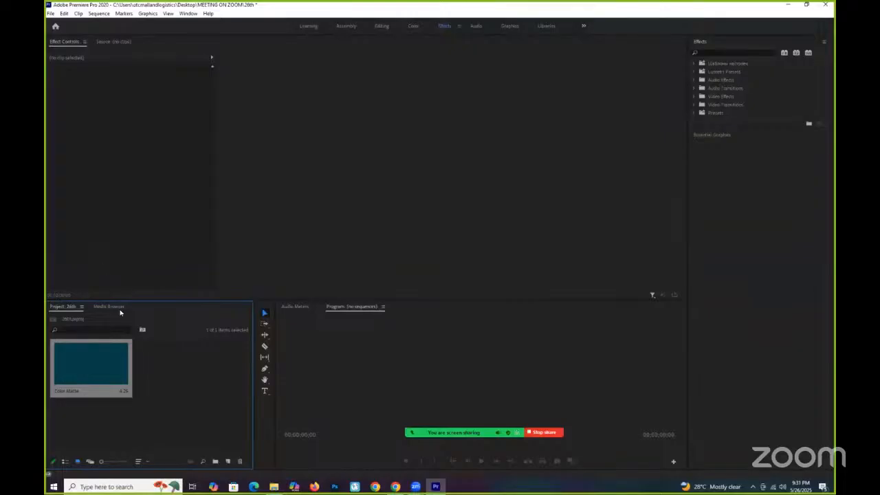
Import the image back.jpg from the BLUEINK MEDIA training folder on the Desktop into the project
click(196, 385)
double_click(195, 383)
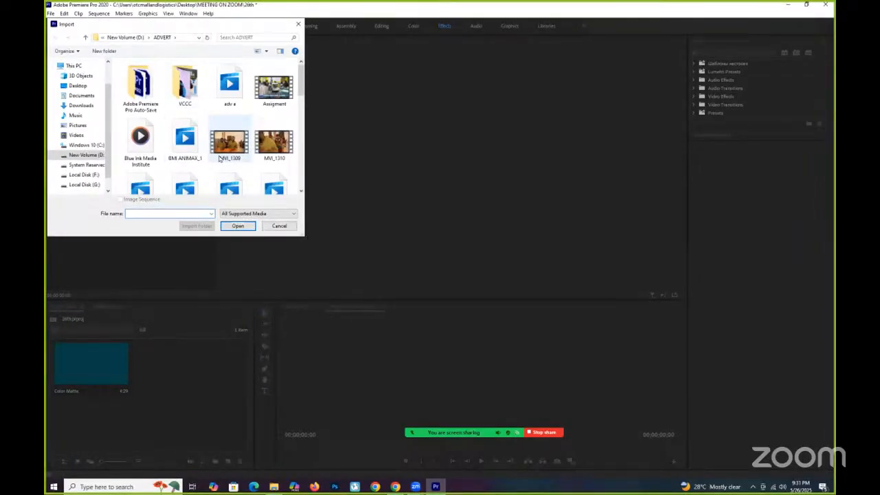
scroll(198, 150, down, 3)
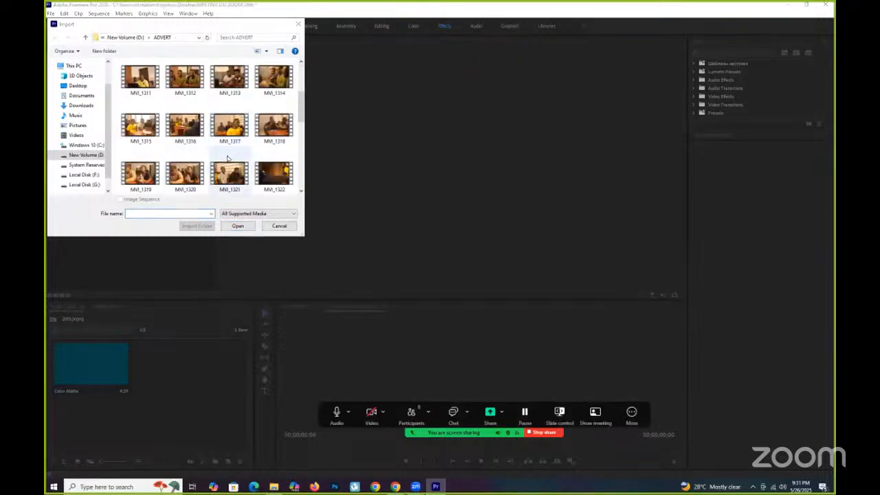
scroll(167, 104, up, 1)
scroll(166, 104, up, 4)
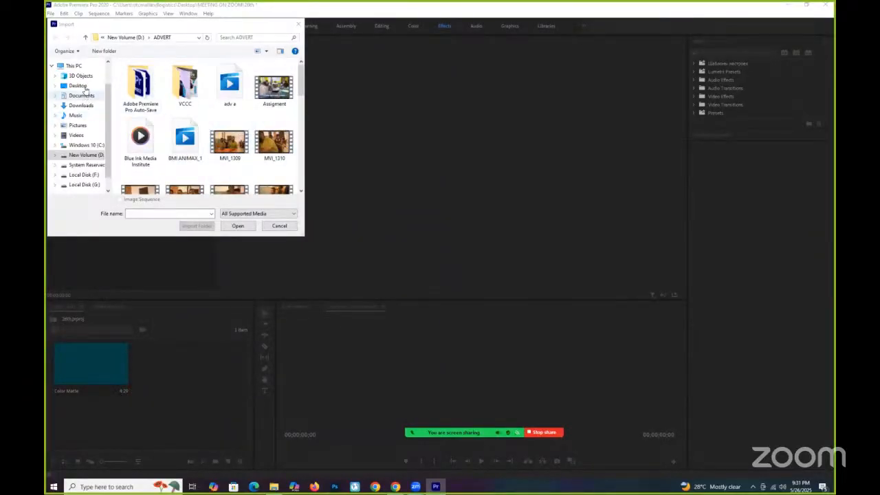
click(81, 87)
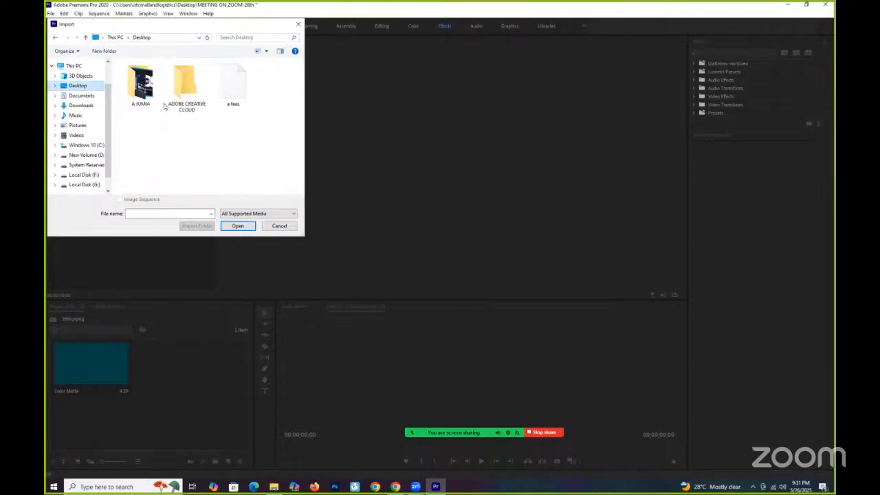
double_click(228, 151)
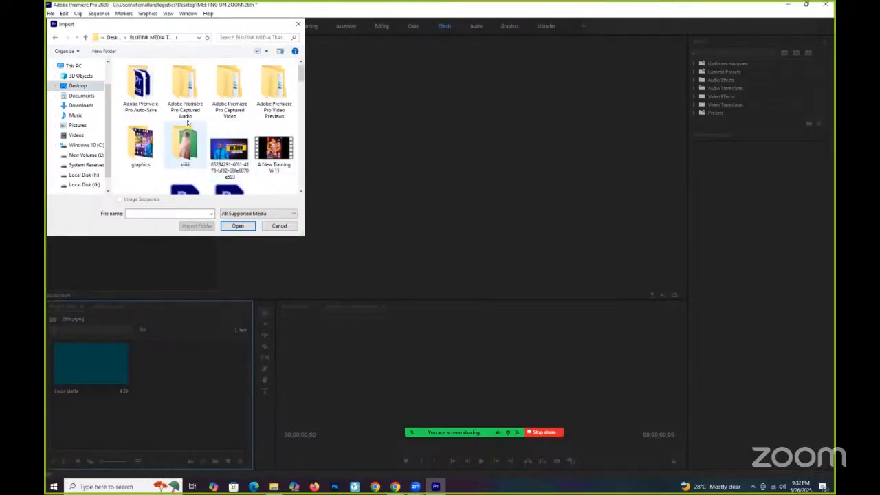
scroll(198, 158, down, 2)
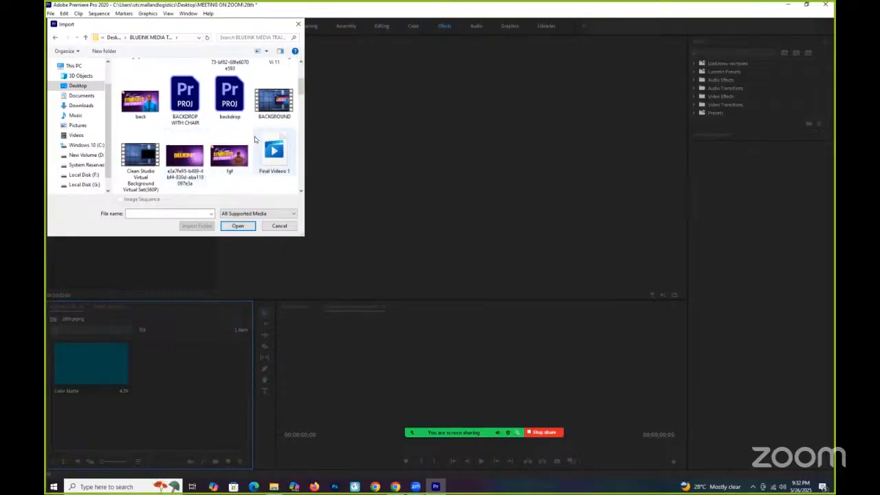
drag(137, 103, 156, 131)
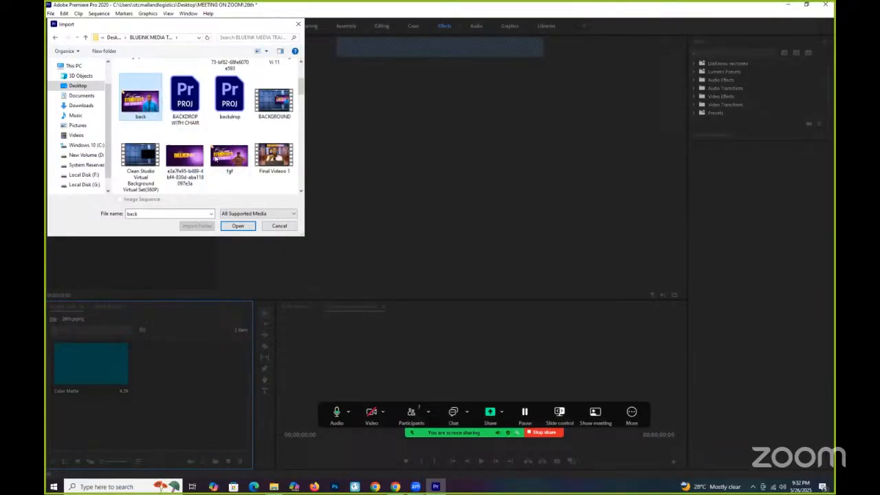
click(237, 226)
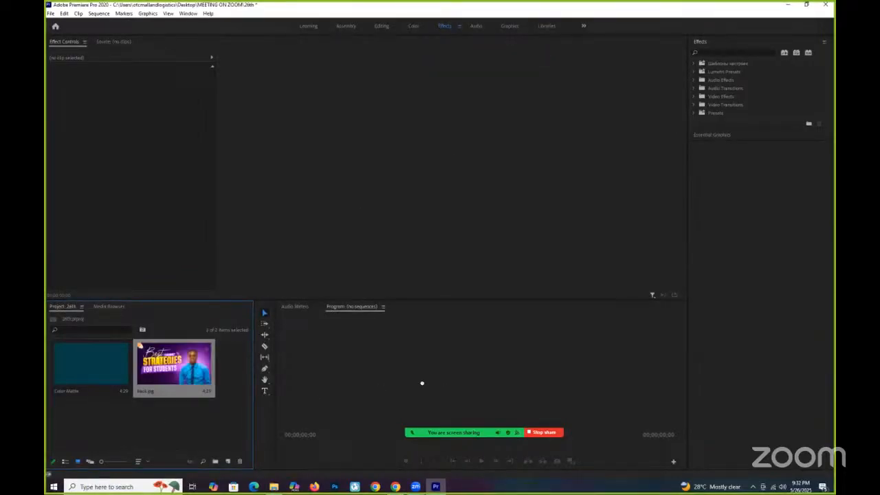
Open back.jpg in the Source Monitor and change the workspace layout to All Panels
double_click(172, 376)
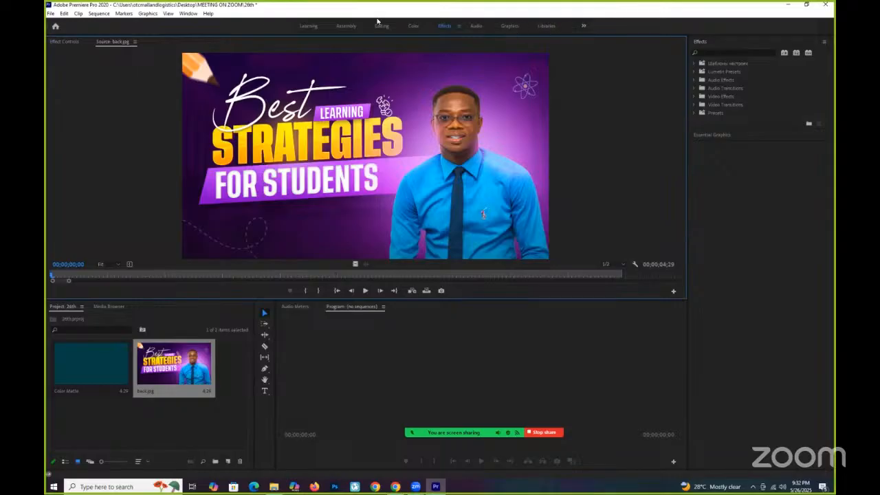
click(189, 13)
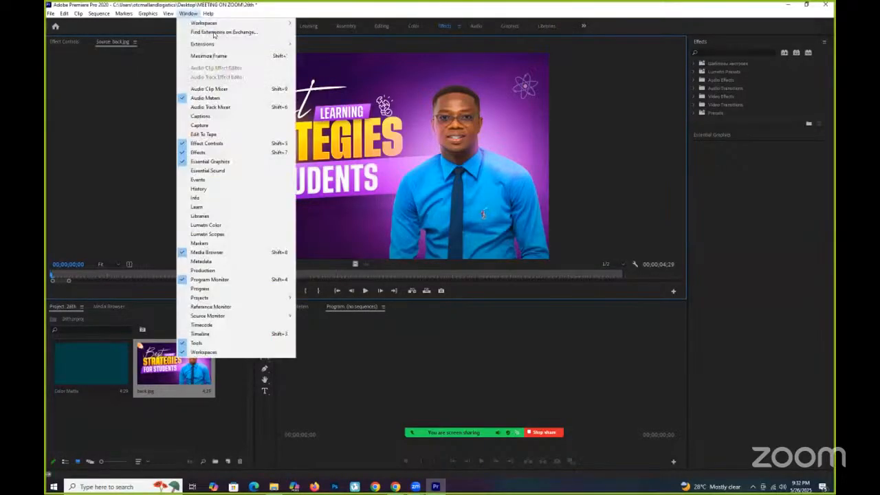
mouse_move(233, 24)
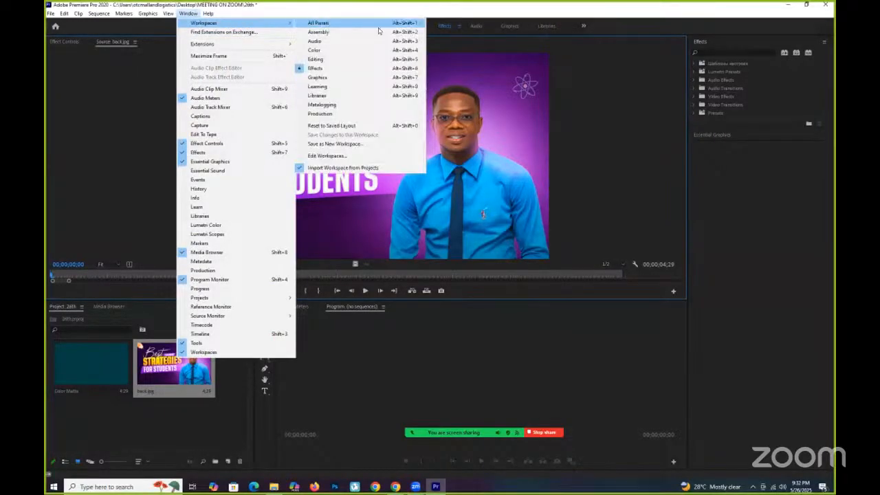
click(378, 29)
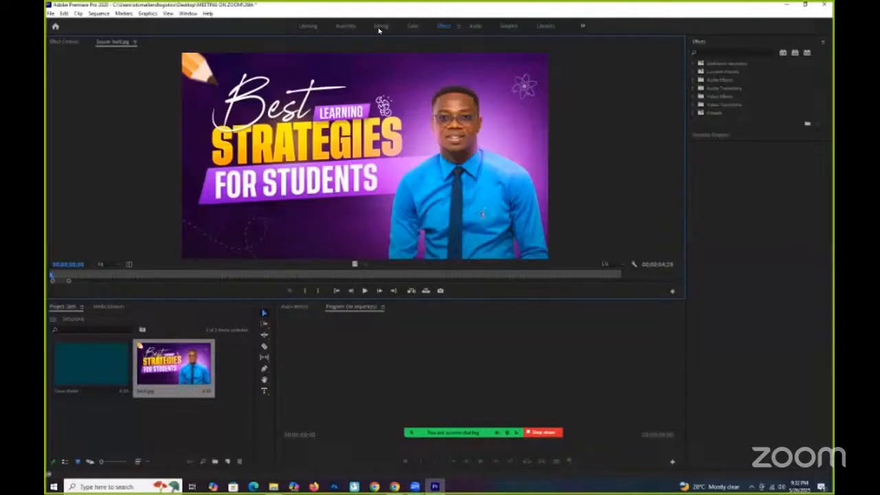
click(379, 26)
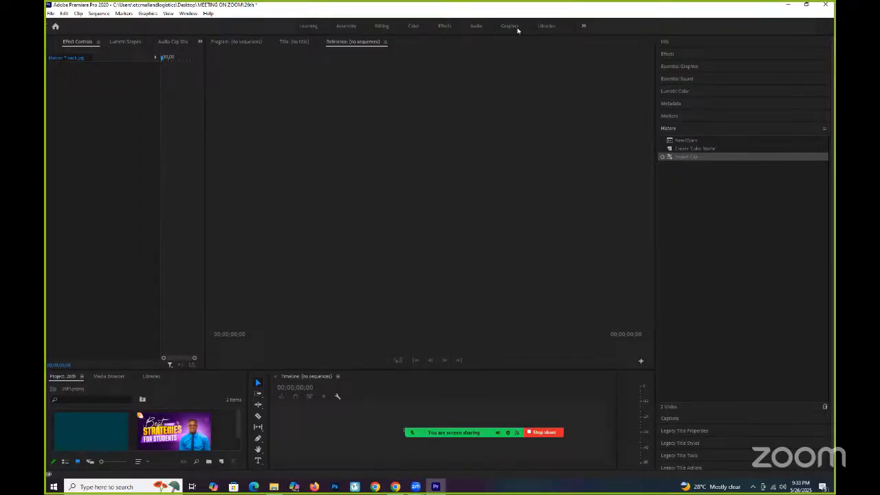
Switch to the Production workspace, open back.jpg in the Source Monitor and create a timeline sequence from it
click(584, 27)
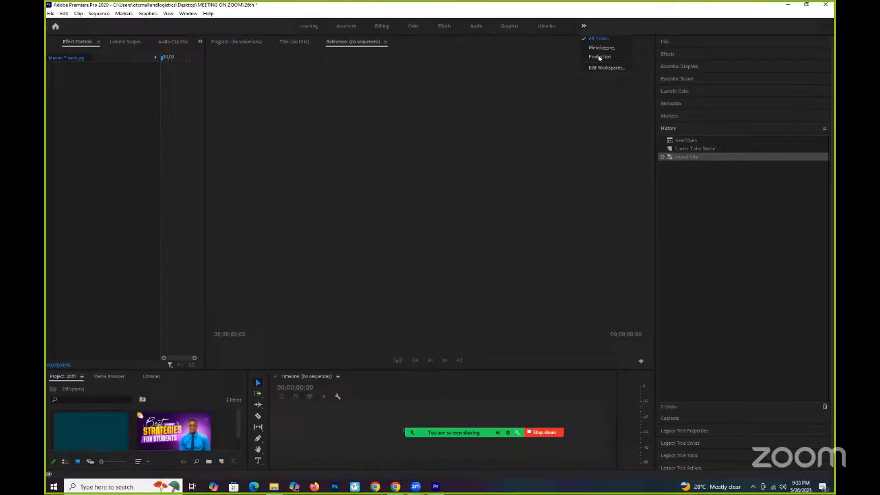
click(513, 91)
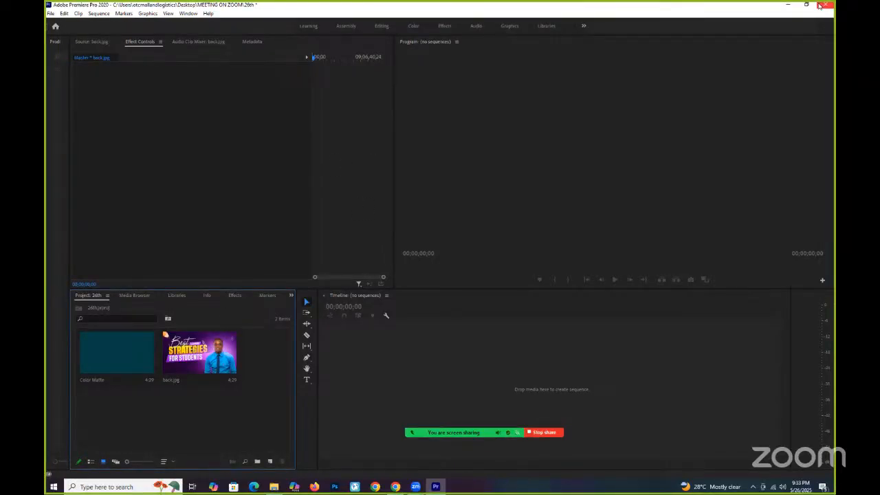
double_click(206, 358)
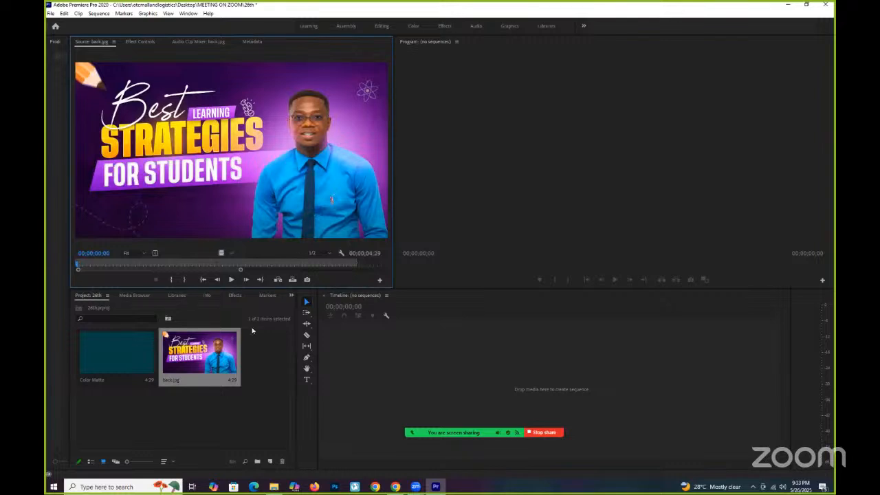
drag(195, 359, 532, 381)
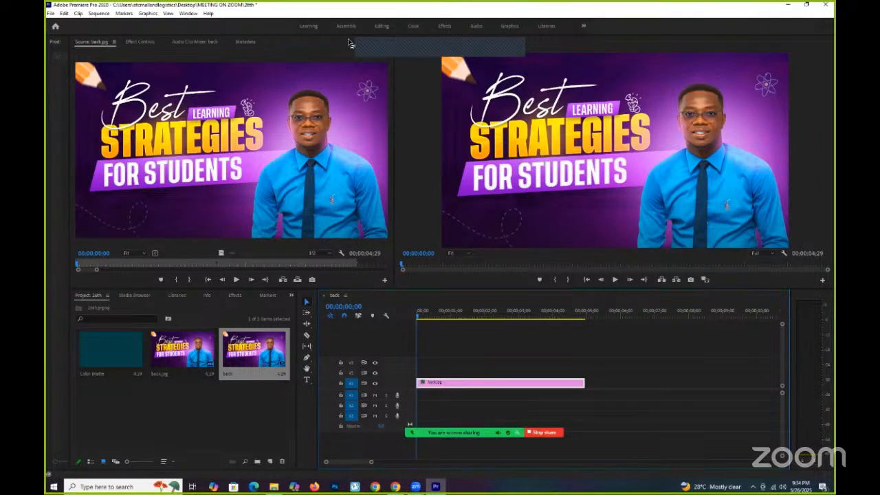
Search the effects for "gaus" and apply Gaussian Blur to the back.jpg clip on V1
click(234, 296)
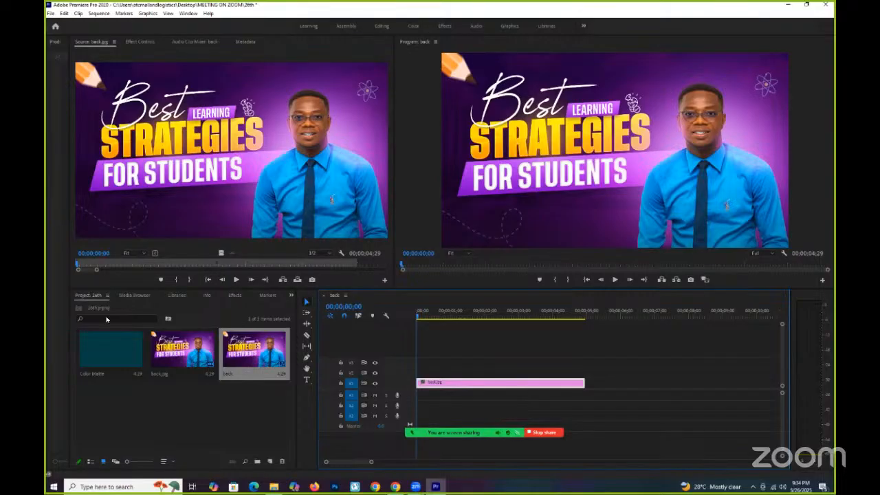
click(132, 307)
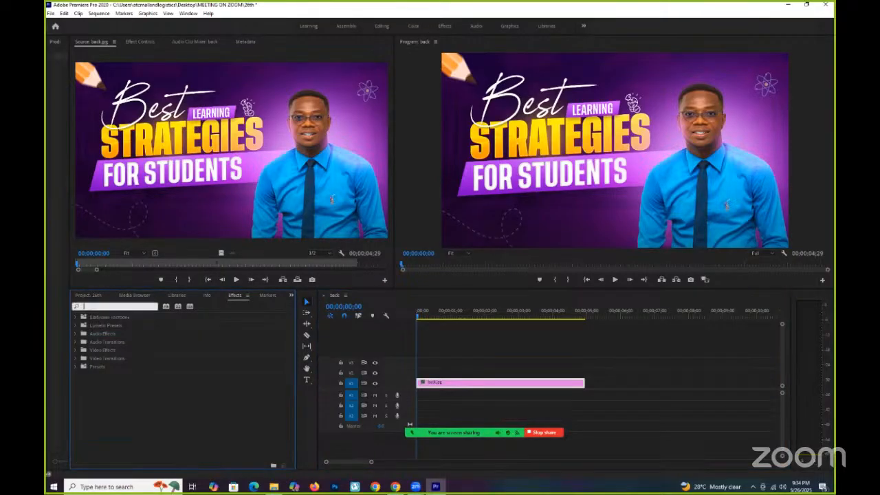
text(g)
text(aus)
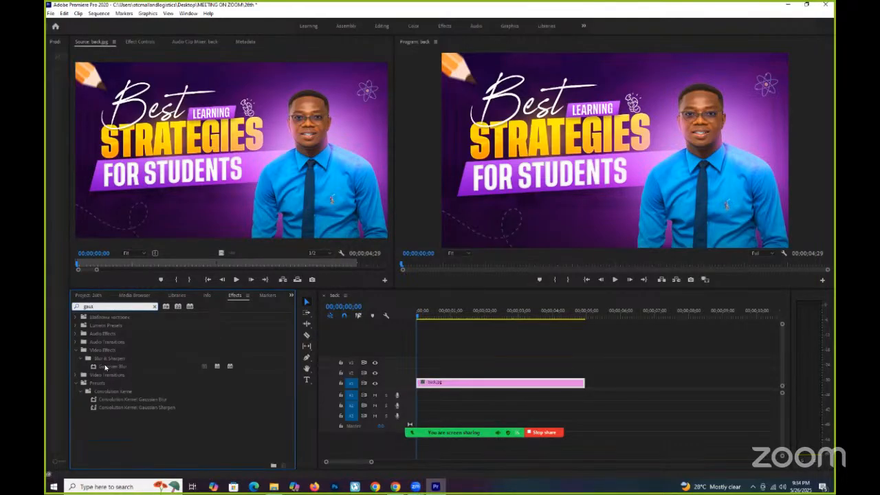
click(109, 367)
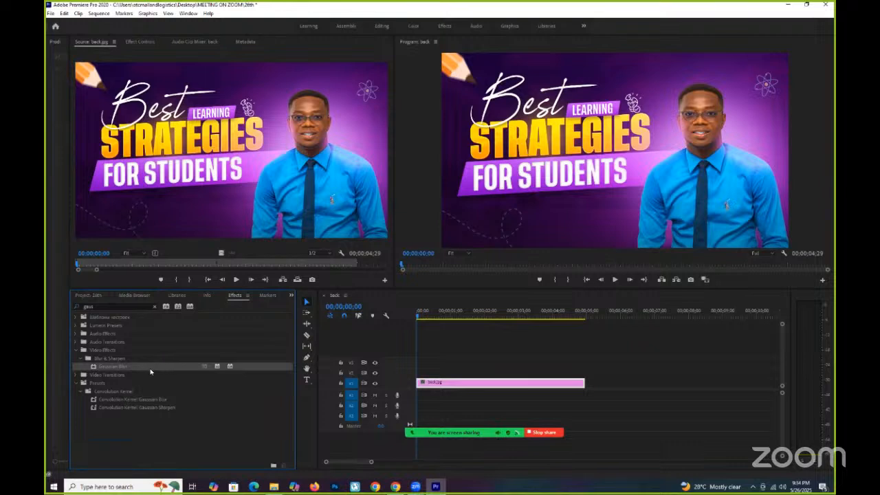
drag(106, 368, 481, 385)
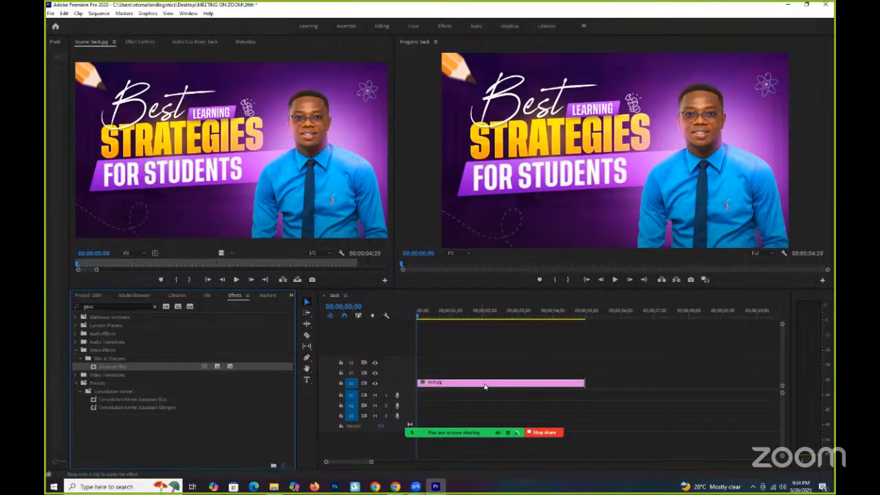
click(478, 378)
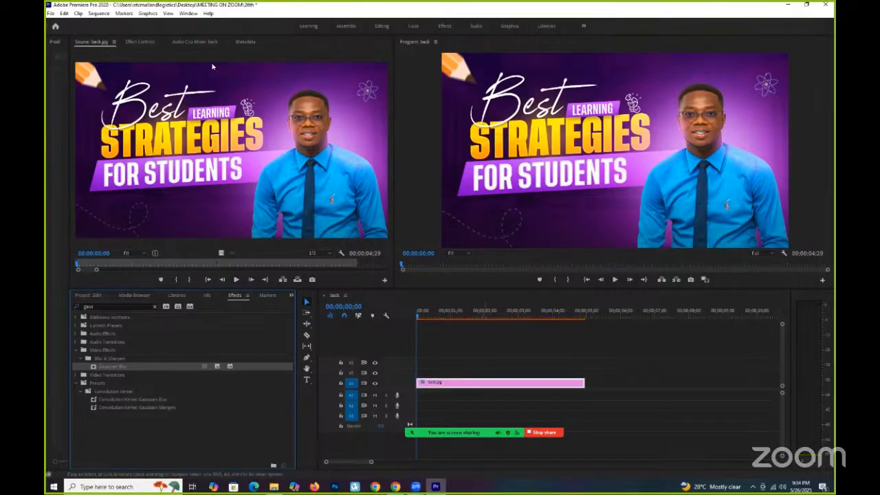
Increase the Gaussian Blur blurriness of the back.jpg clip until the image looks strongly out of focus
click(151, 42)
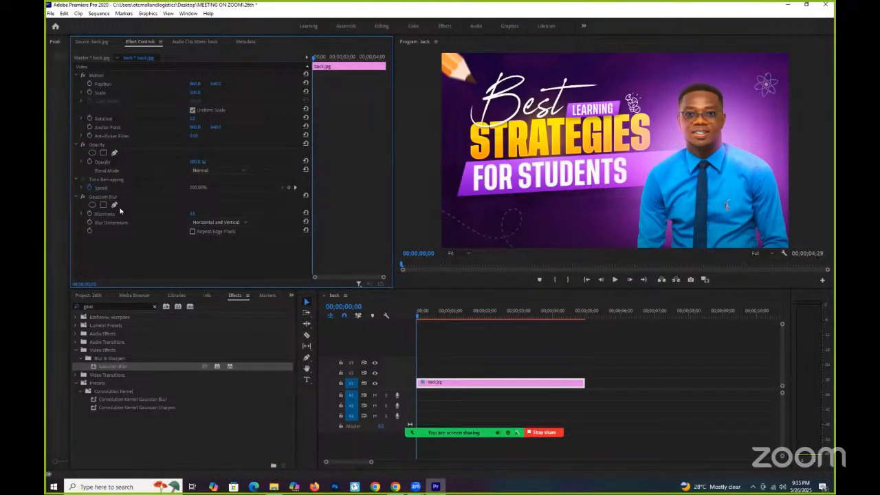
click(198, 211)
click(196, 214)
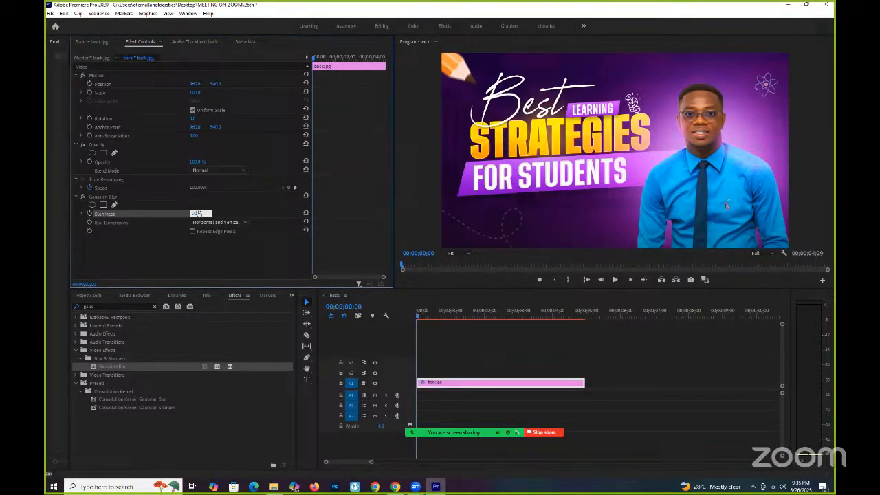
key(Return)
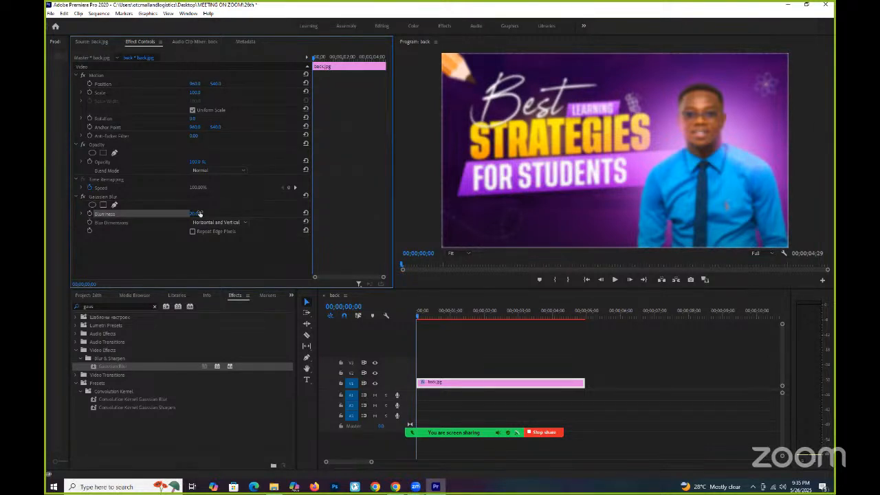
drag(199, 213, 195, 213)
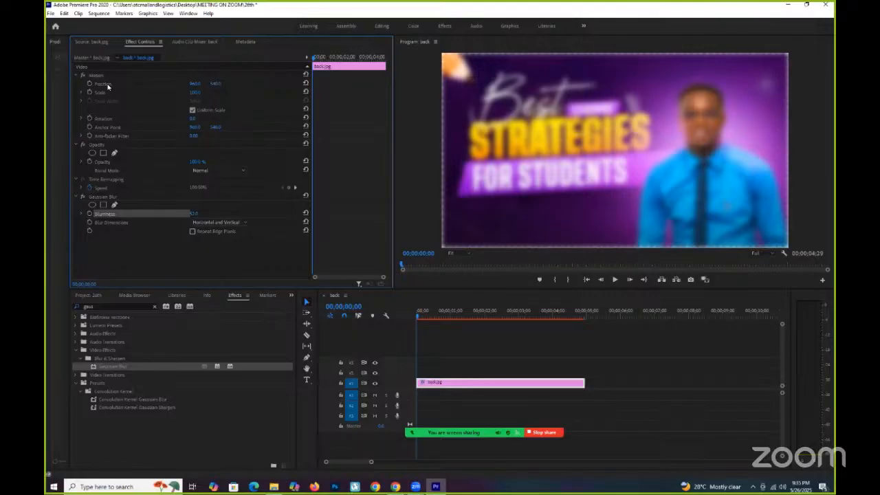
Set the scale of the back.jpg clip to 105 so its blurred edges fall outside the frame
click(195, 92)
text(105)
key(Return)
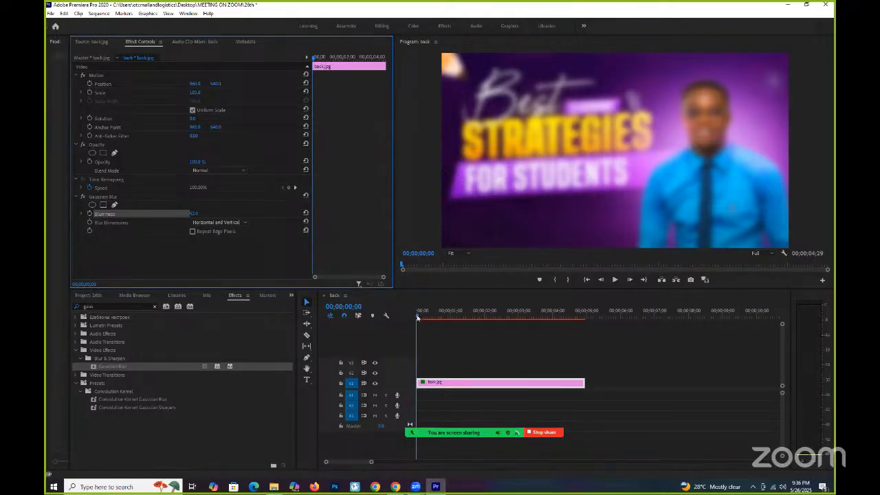
Extend the end of the back.jpg clip to about 00;00;06;28 and return the playhead to the start
click(461, 313)
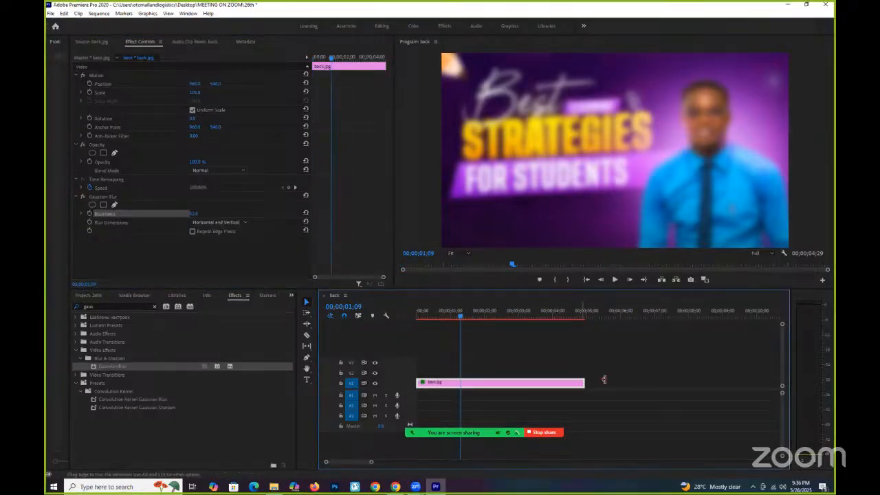
drag(648, 382, 650, 383)
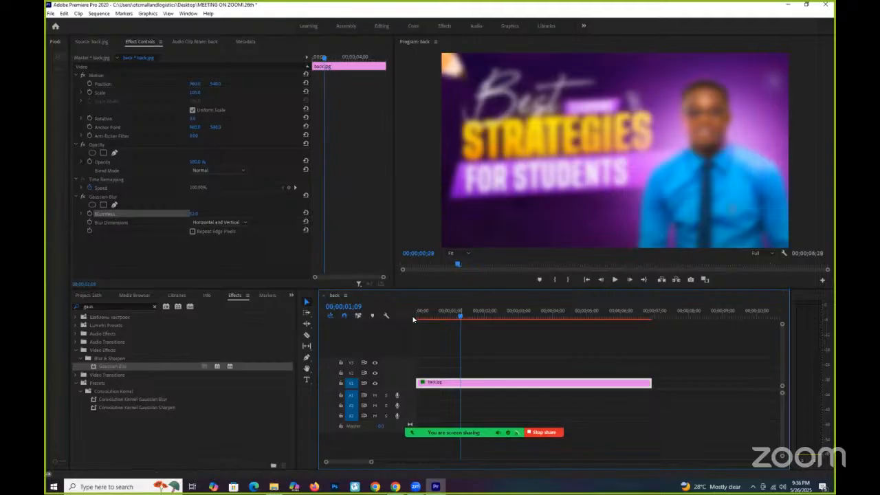
drag(458, 317, 414, 318)
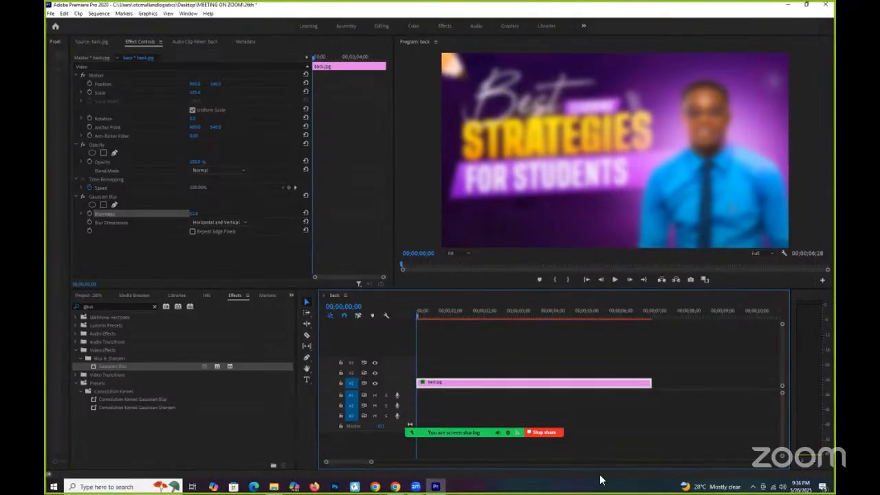
Draw a large rectangle with the Rectangle Tool over the blurred title text beside the man and adjust its size
click(312, 362)
click(312, 365)
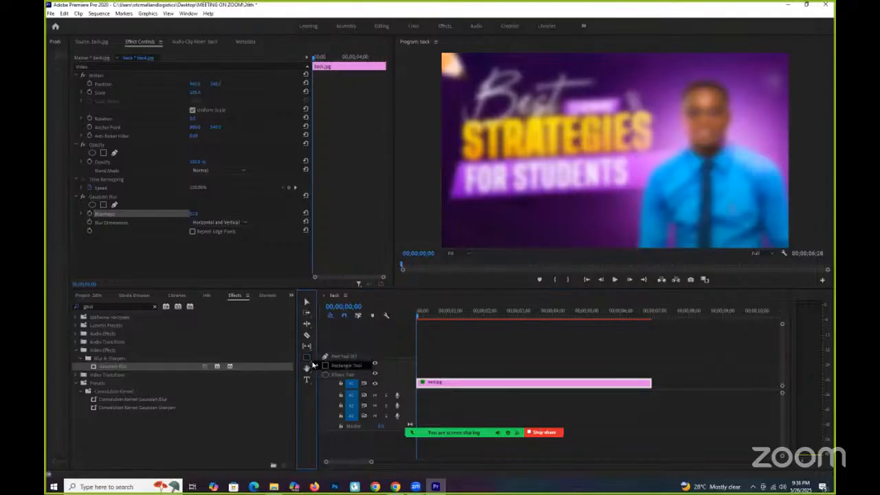
click(349, 369)
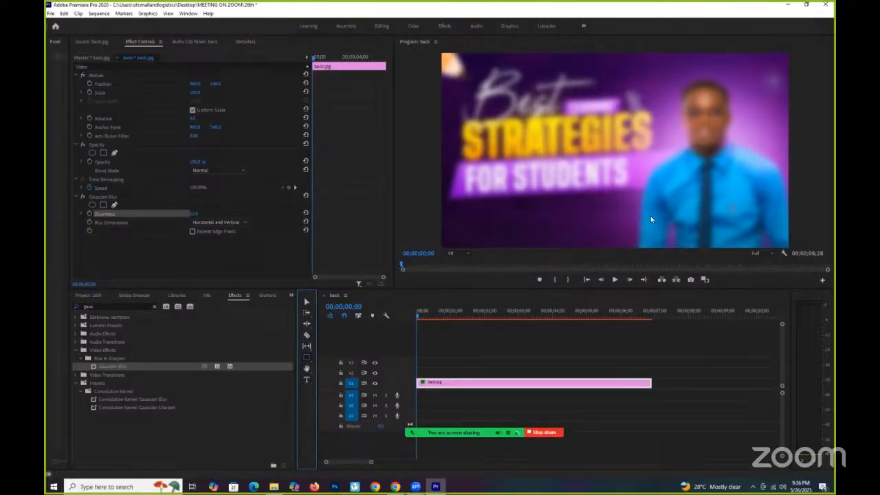
drag(459, 122, 653, 220)
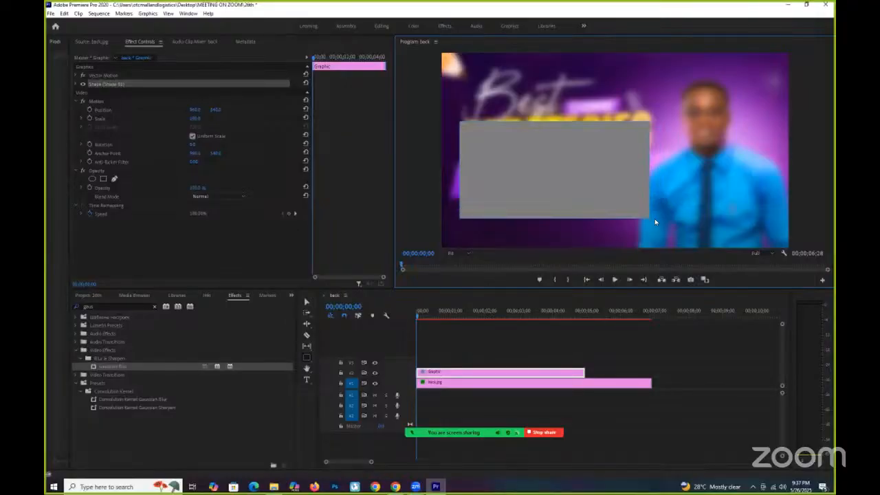
drag(655, 220, 642, 221)
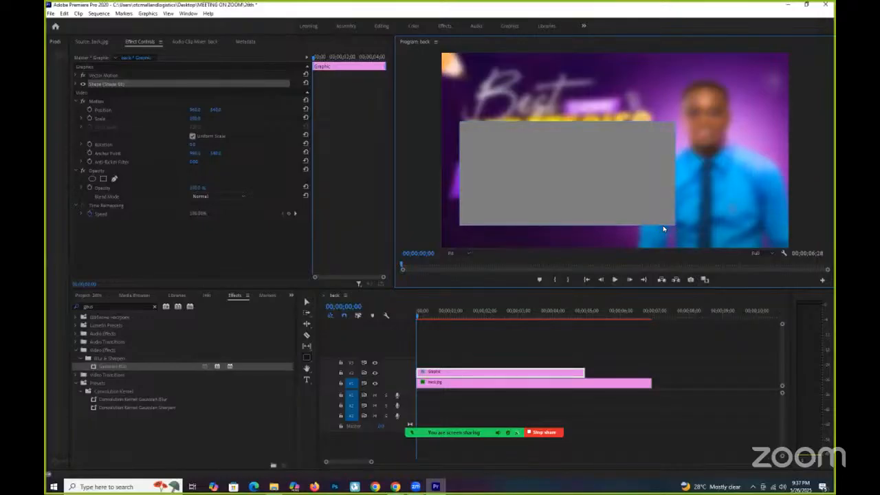
drag(669, 214, 658, 227)
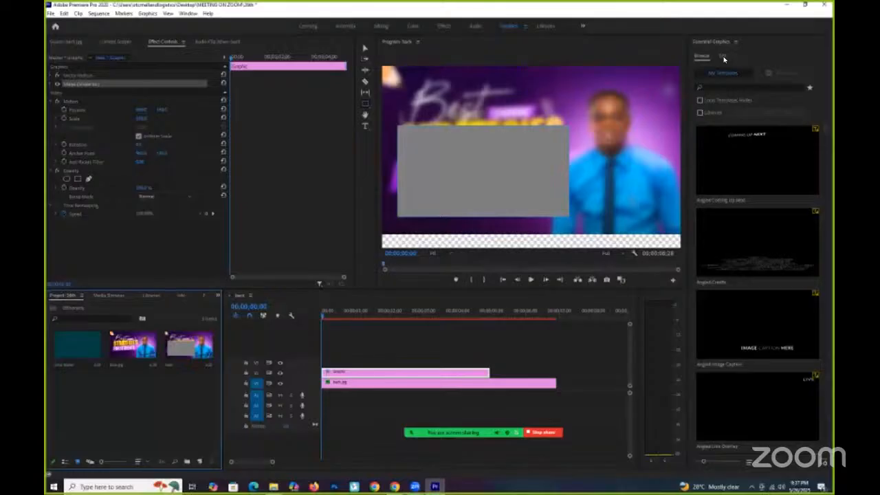
Change the rectangle's fill color to white in the Essential Graphics edit settings
click(723, 57)
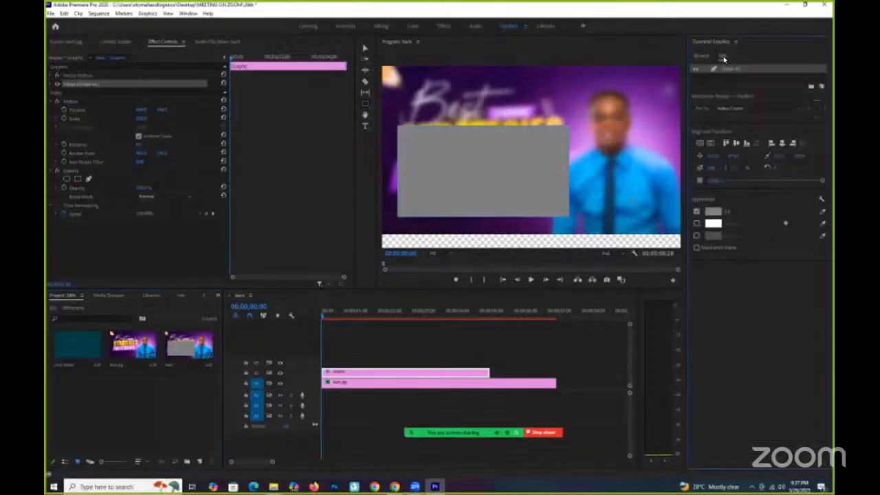
click(716, 217)
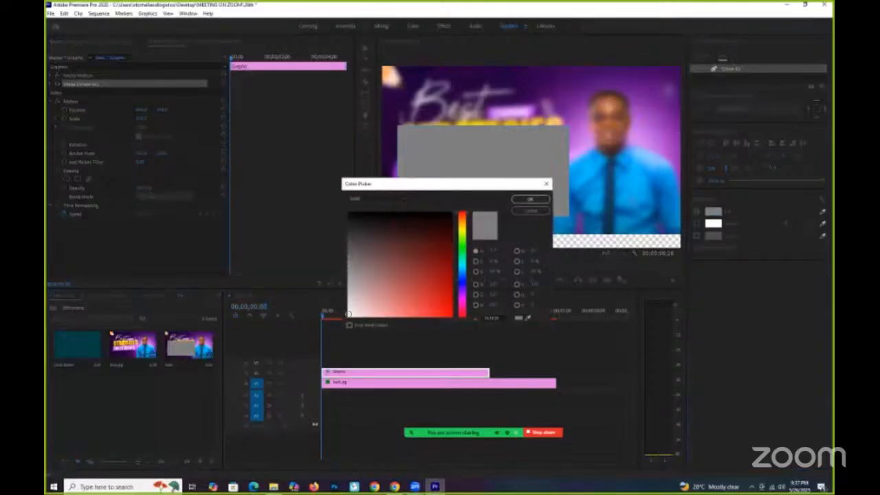
drag(349, 314, 334, 324)
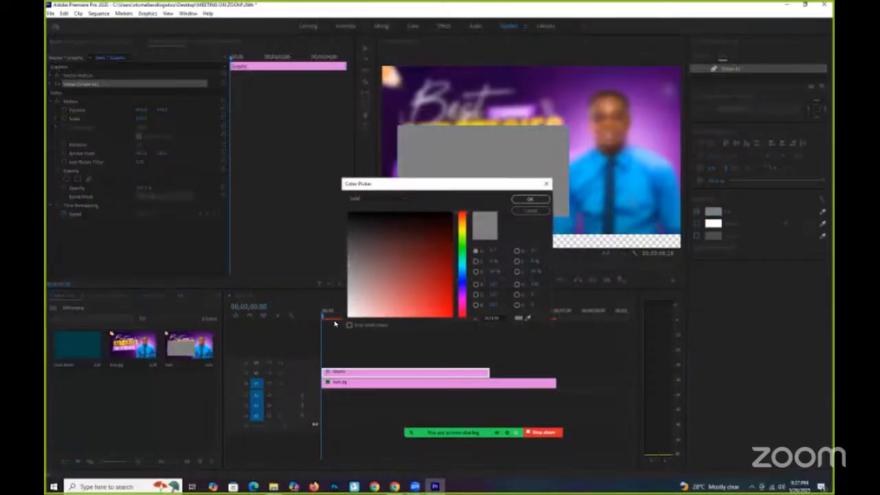
click(523, 199)
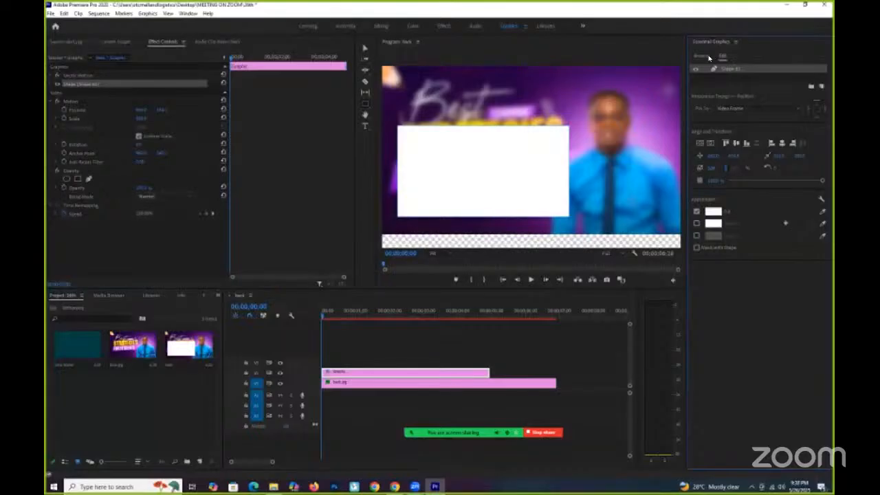
Activate the Selection Tool and return to the Production workspace
click(709, 57)
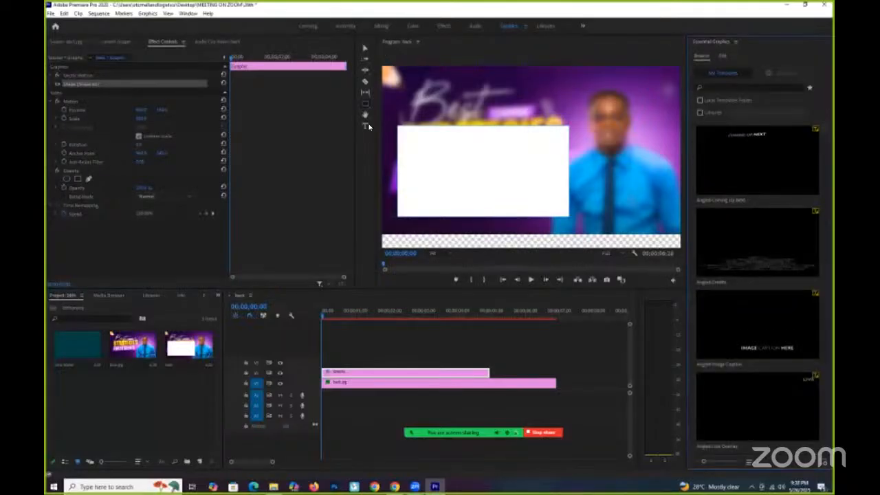
click(364, 48)
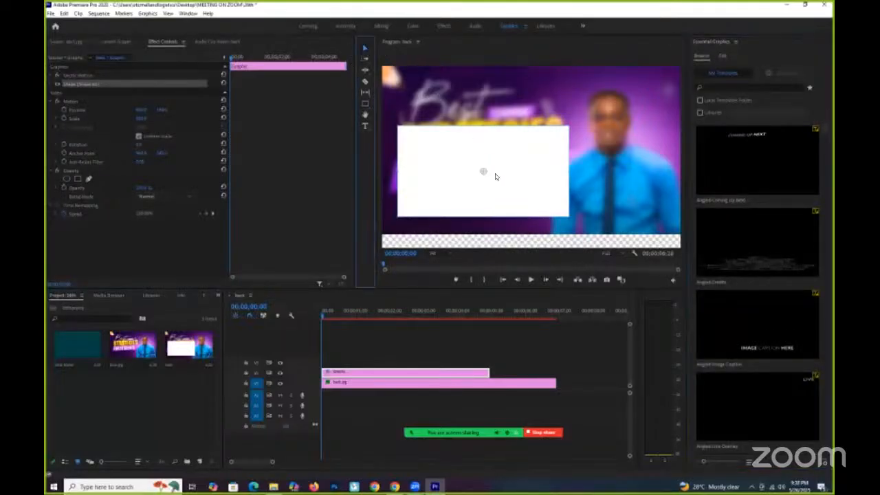
click(585, 28)
click(607, 67)
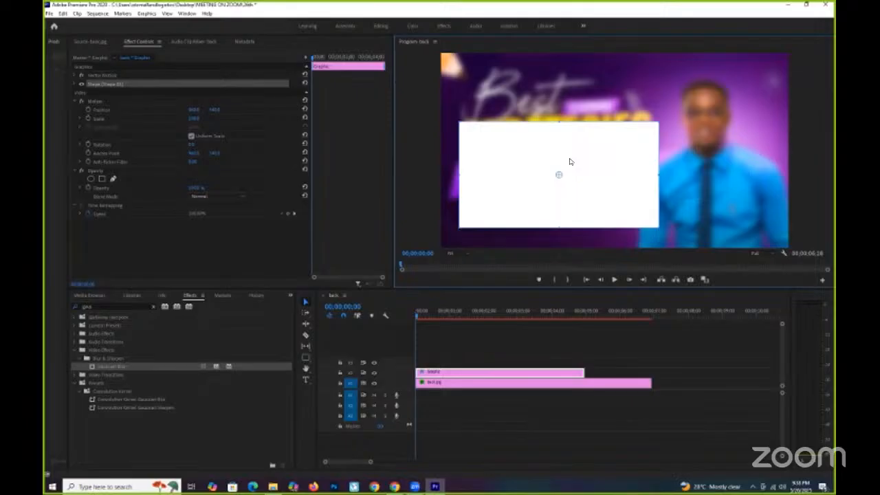
Assign the Mango label color to the rectangle's Graphic clip on V2
click(449, 381)
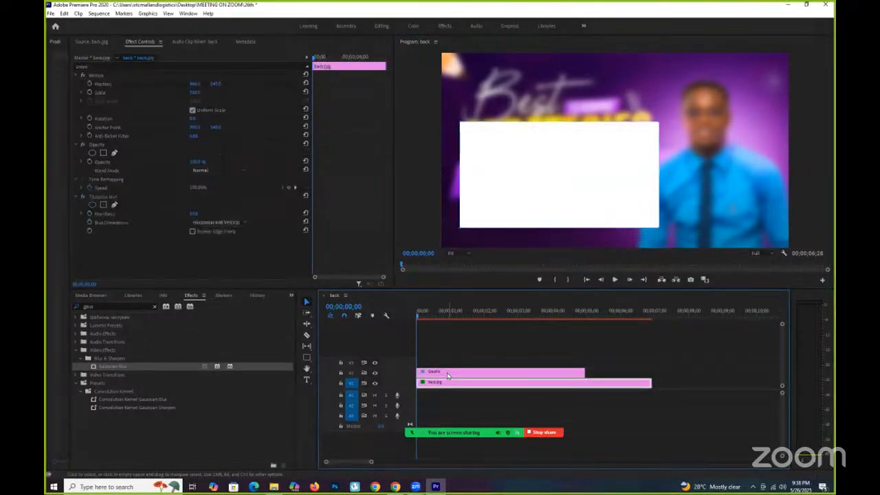
click(447, 374)
right_click(447, 373)
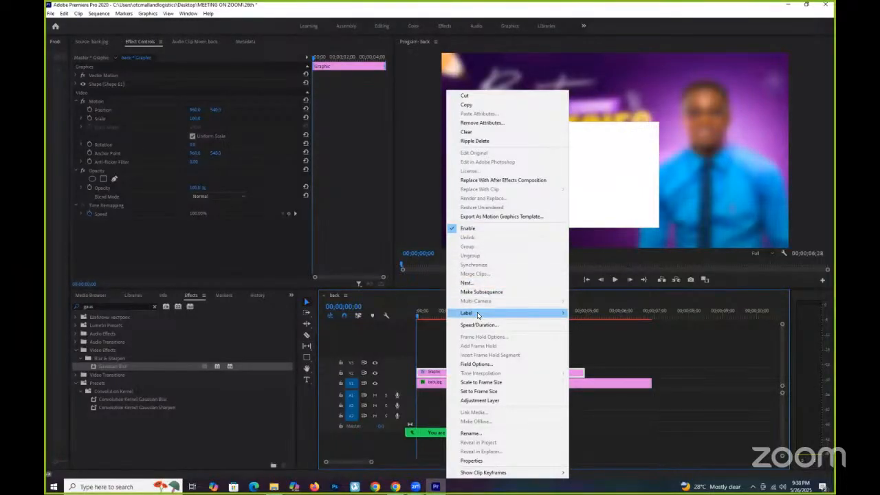
mouse_move(477, 314)
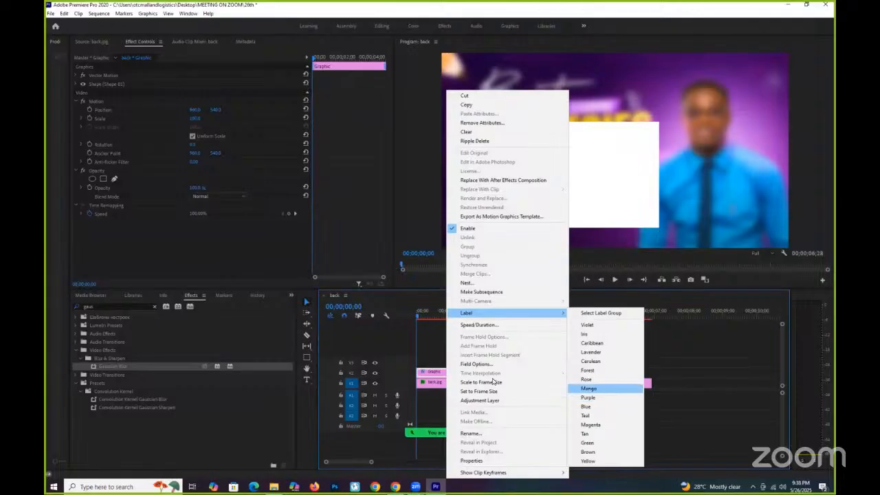
click(588, 388)
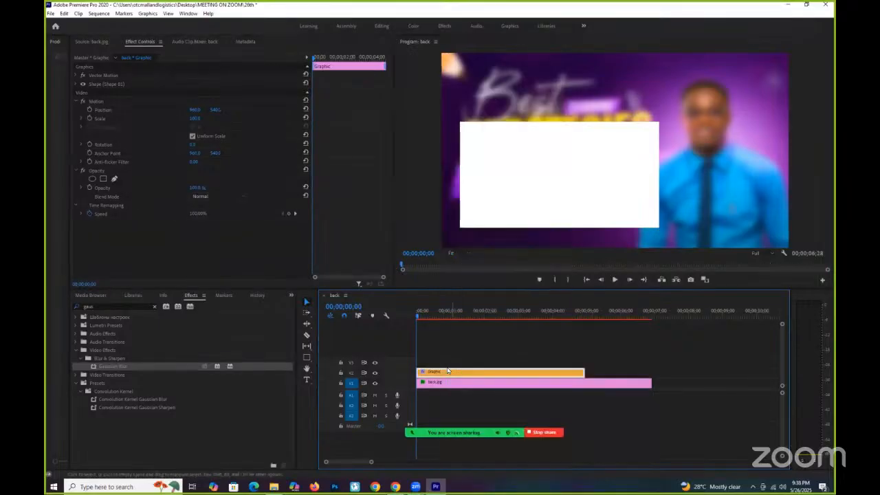
Bring the project's media items back into view
click(88, 295)
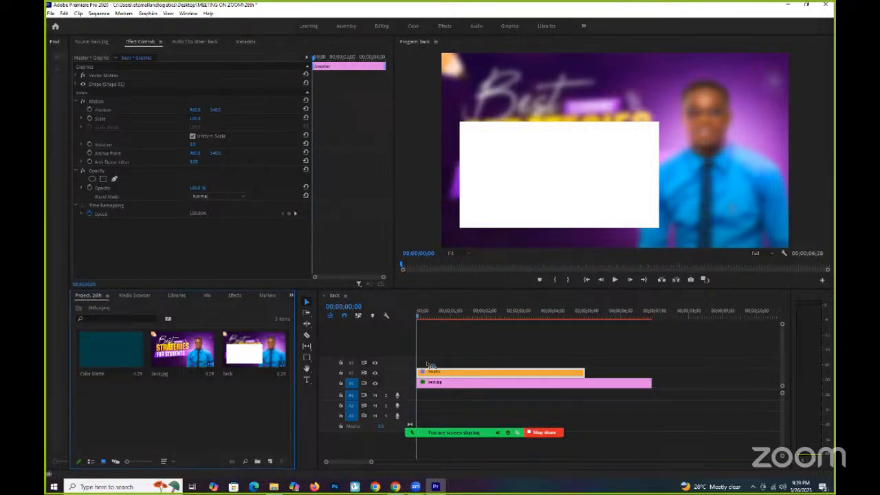
Add back.jpg to track V3 above the Graphic clip and reduce its scale to about 46
drag(427, 363, 411, 366)
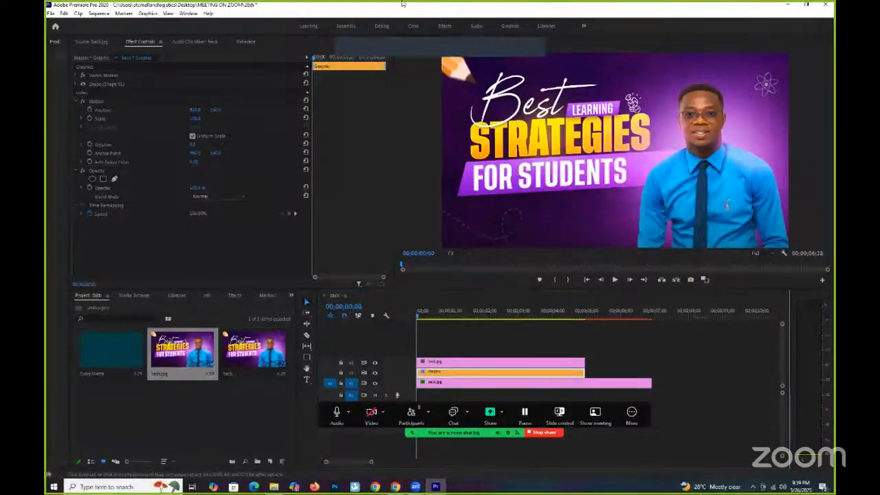
click(464, 365)
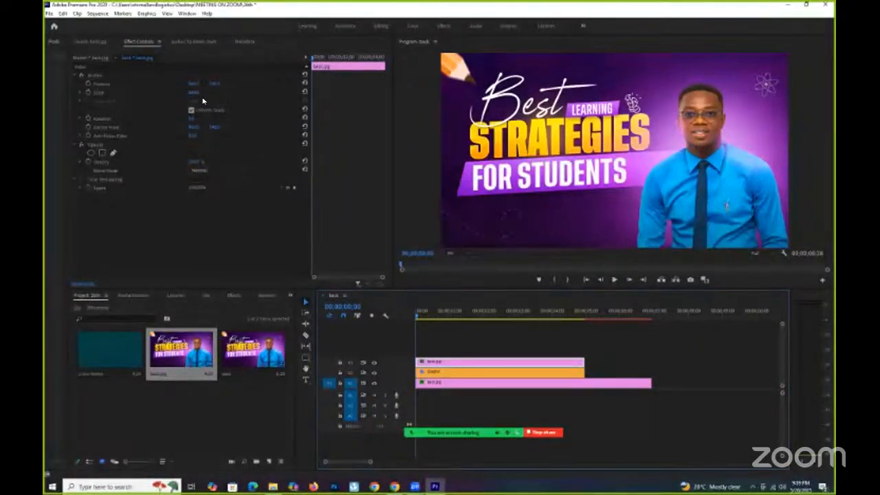
click(82, 94)
drag(199, 92, 246, 79)
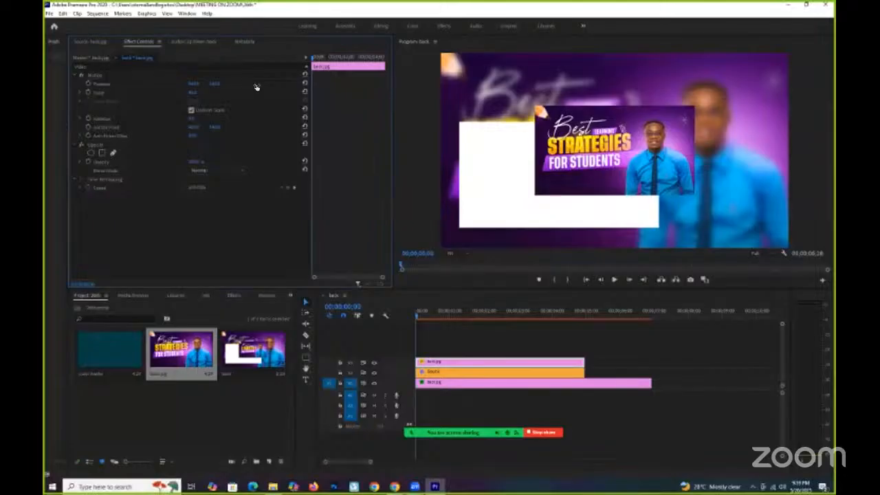
Fit the V3 back.jpg image inside the white rectangle with position about 647, 675 and scale 52
drag(196, 83, 160, 83)
drag(216, 84, 287, 84)
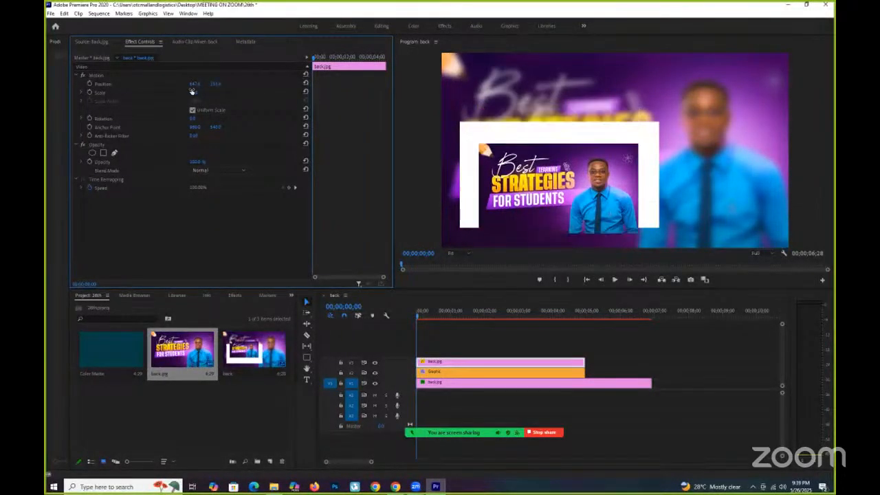
mouse_move(194, 93)
mouse_down()
mouse_move(215, 85)
mouse_move(192, 92)
mouse_up()
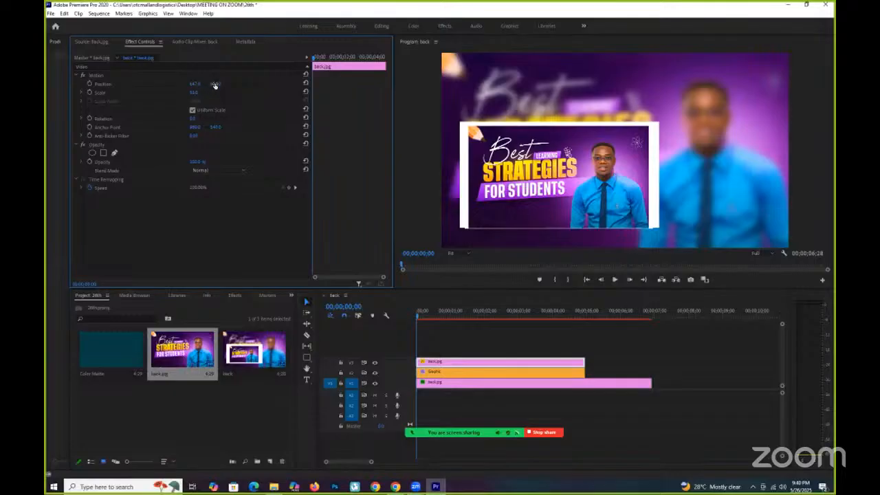
drag(220, 85, 214, 85)
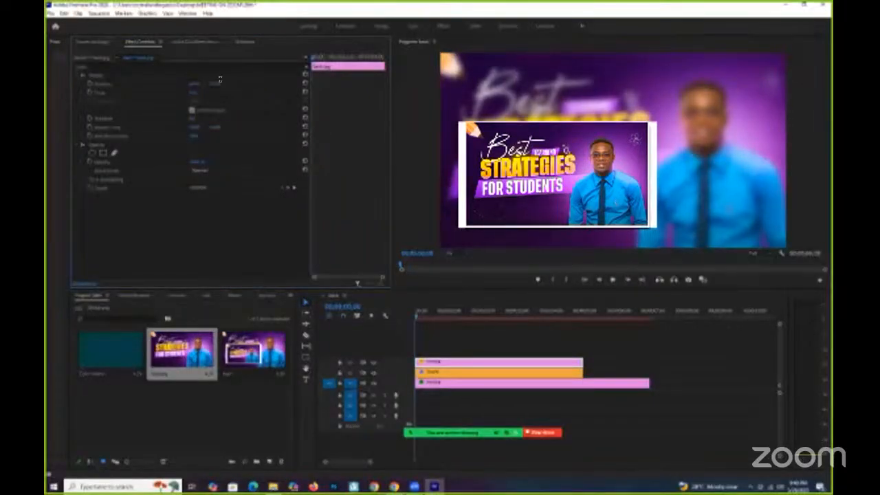
click(219, 82)
Narrow the white rectangle shape on both sides to leave a thin, even border around the image
click(473, 376)
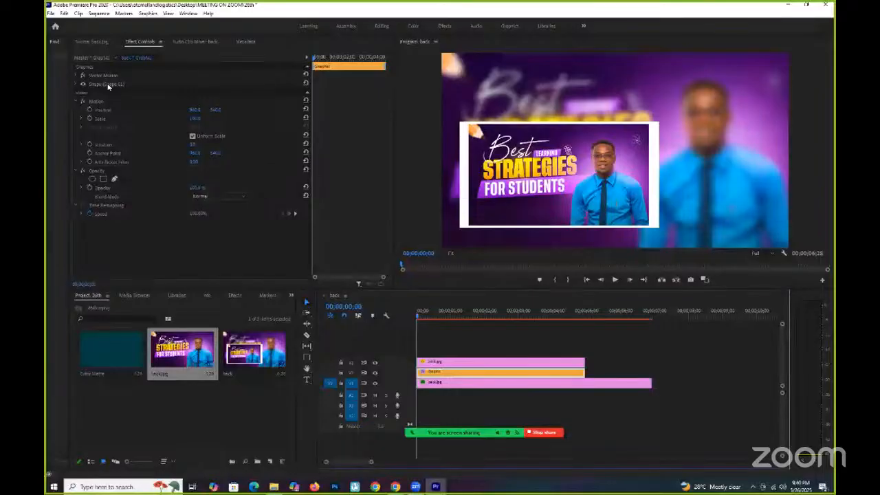
click(108, 86)
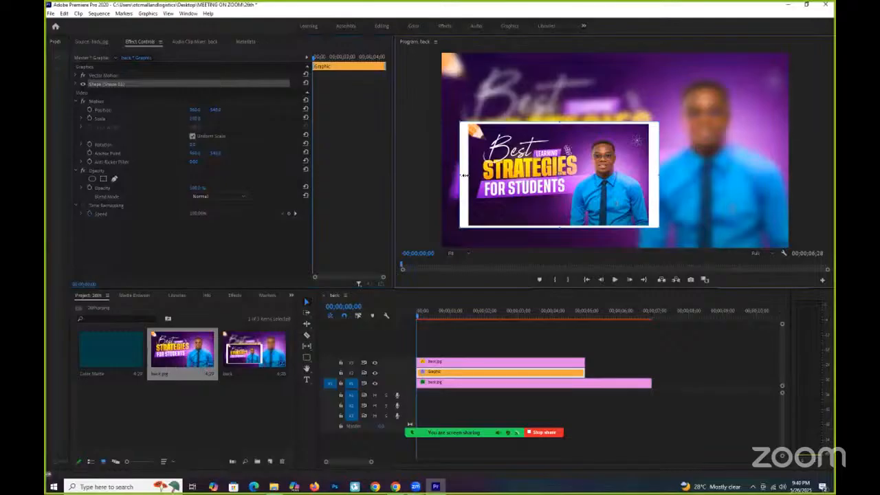
drag(460, 174, 464, 174)
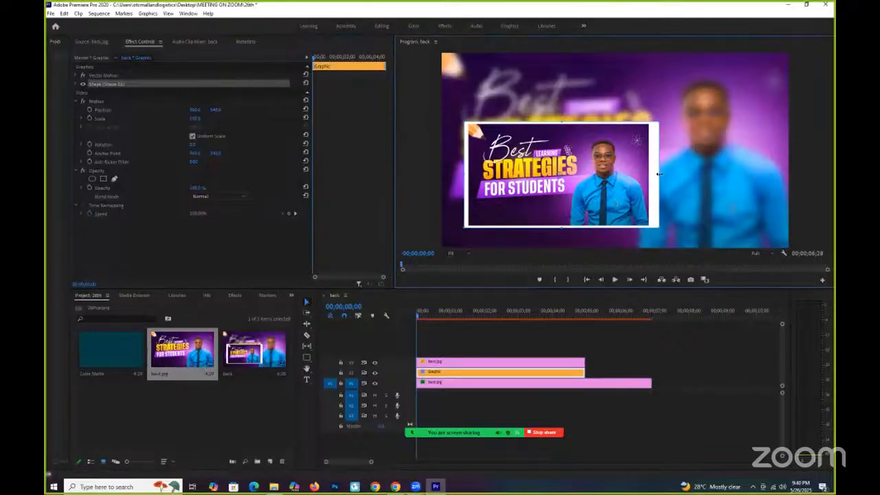
drag(658, 173, 653, 177)
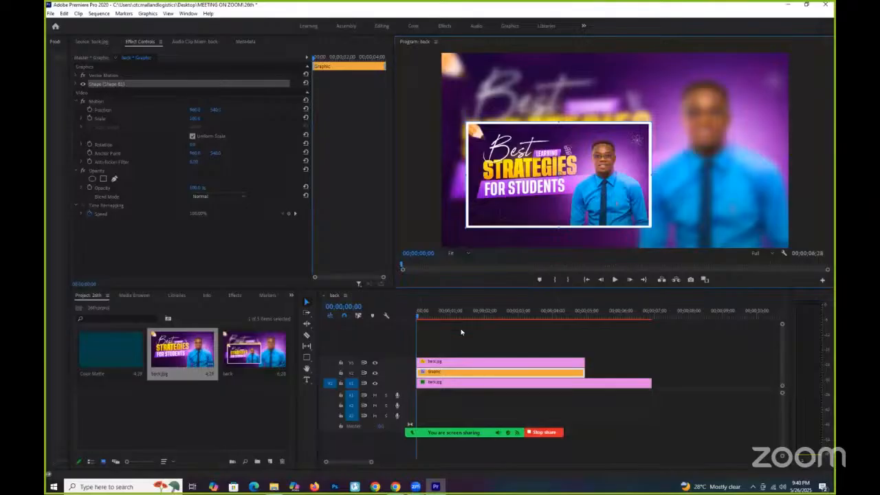
Move the playhead to 00;00;00;10 and select the back.jpg clip on V3
click(419, 318)
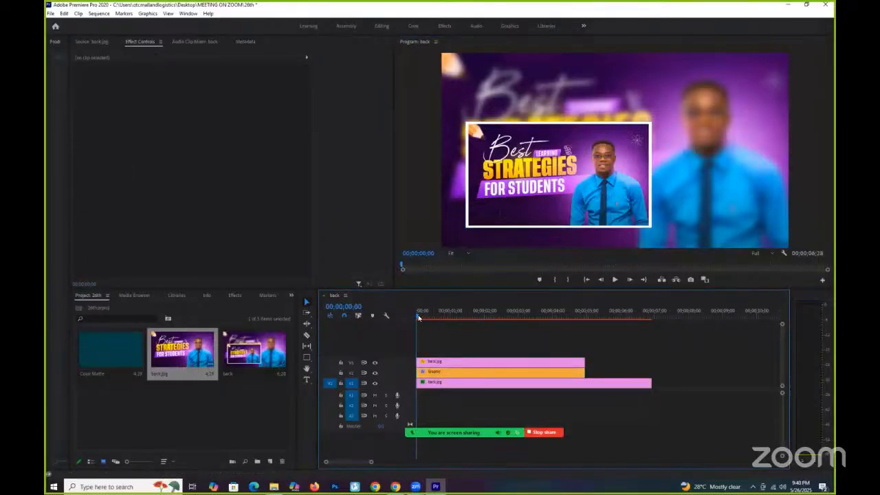
click(432, 319)
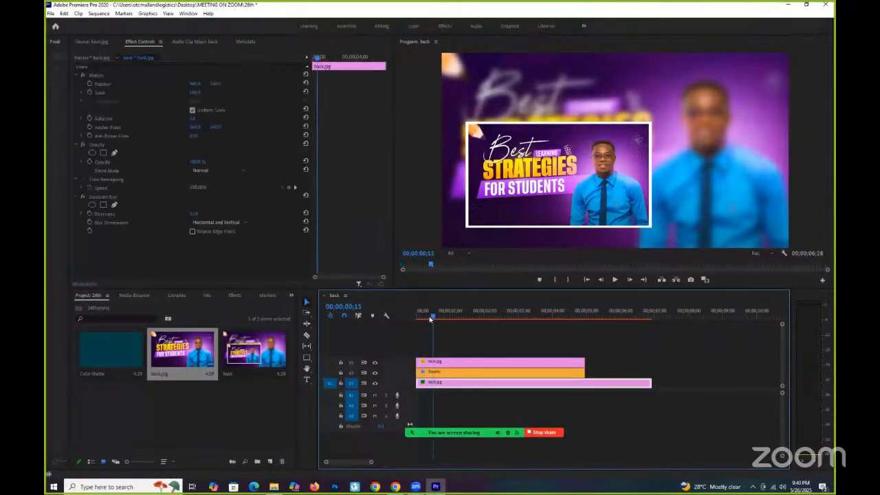
click(428, 318)
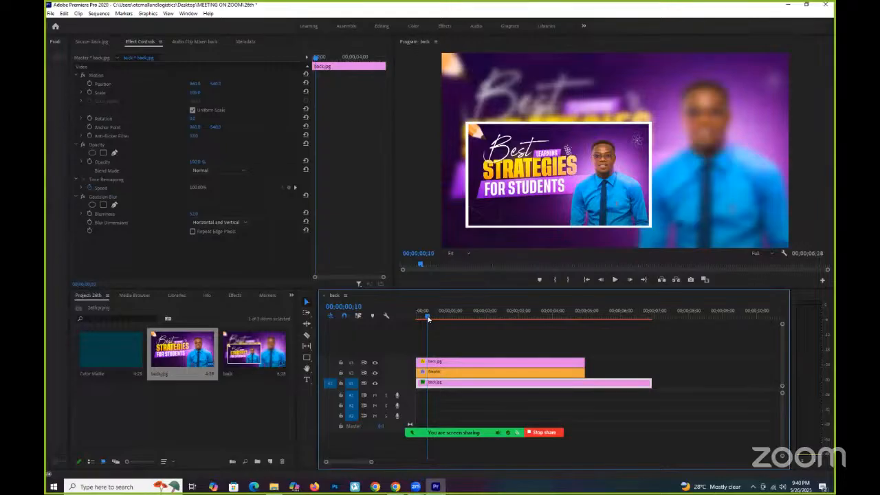
click(455, 360)
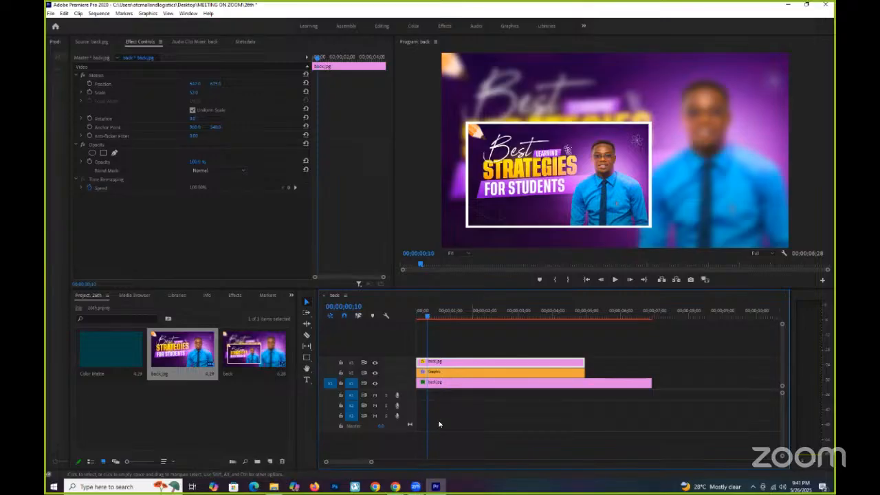
mouse_move(415, 486)
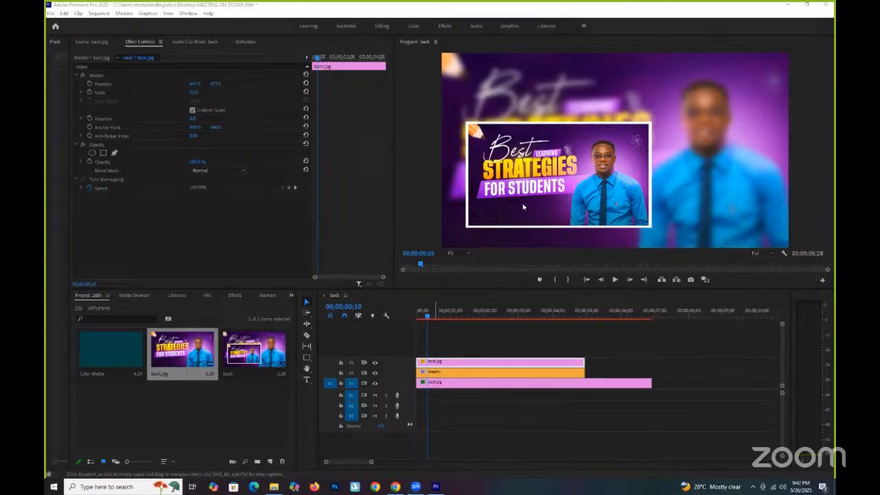
Replace the previous effects search with "gau" to find Gaussian Blur
click(234, 295)
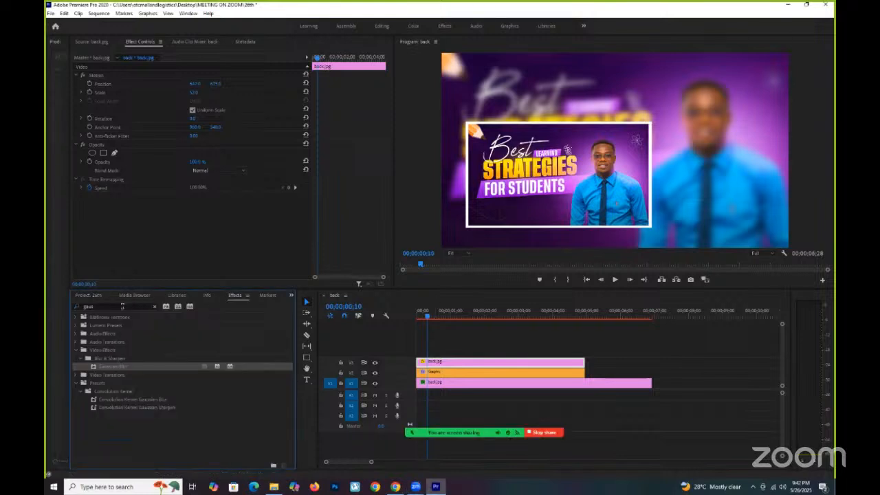
click(155, 307)
click(118, 306)
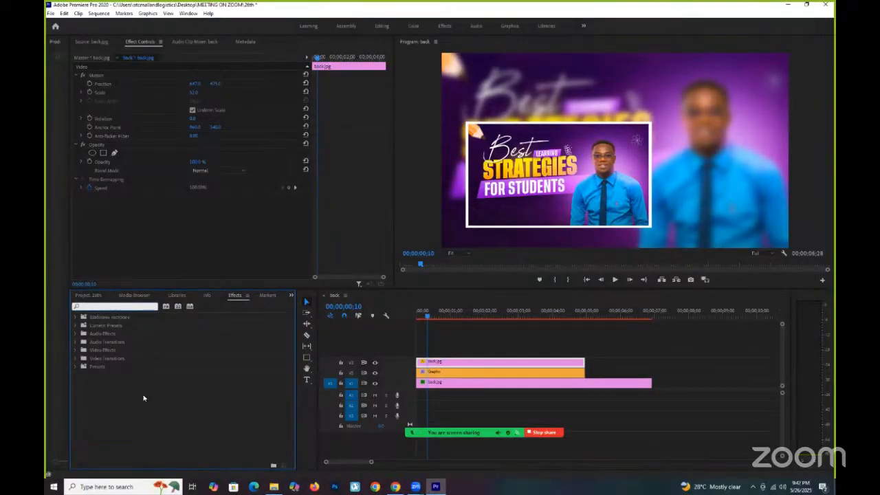
text(gau)
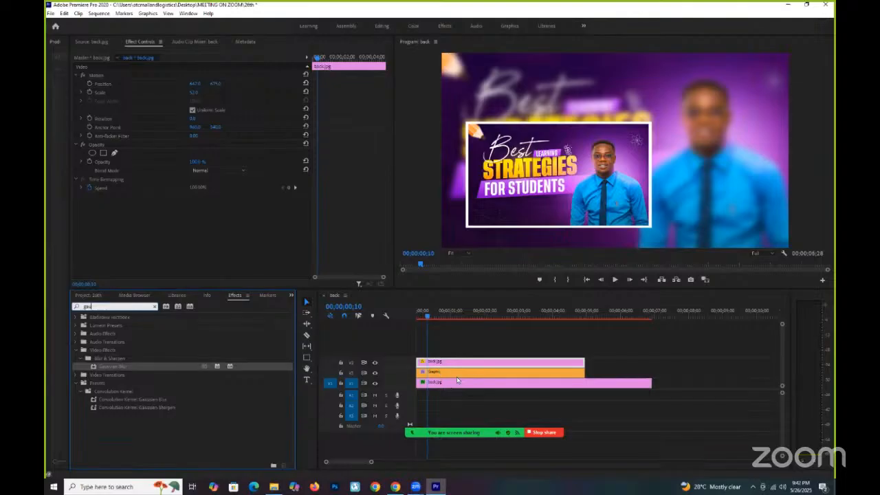
Select the Graphic clip and try hiding the V2 track while pointing out the Gaussian Blur effect
click(434, 371)
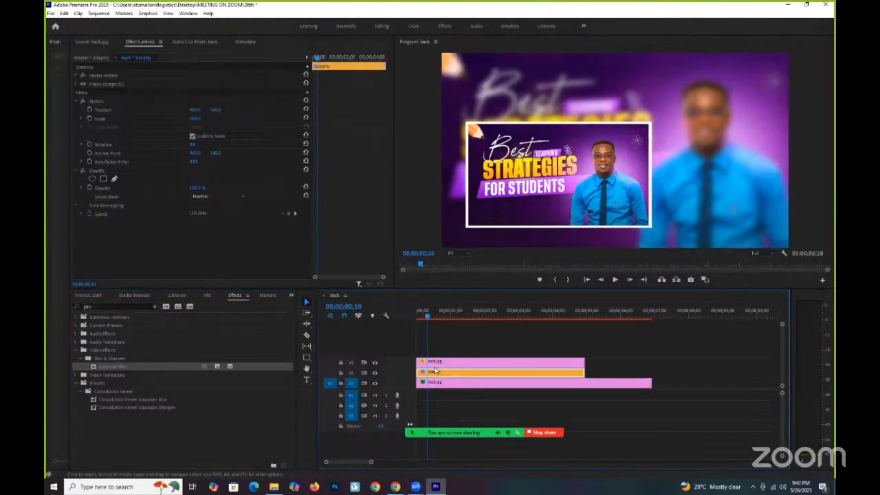
click(374, 372)
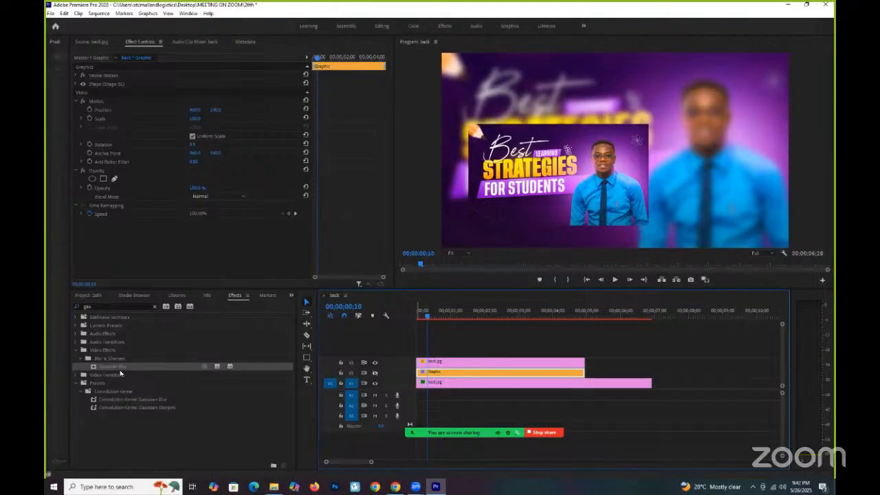
drag(106, 367, 481, 383)
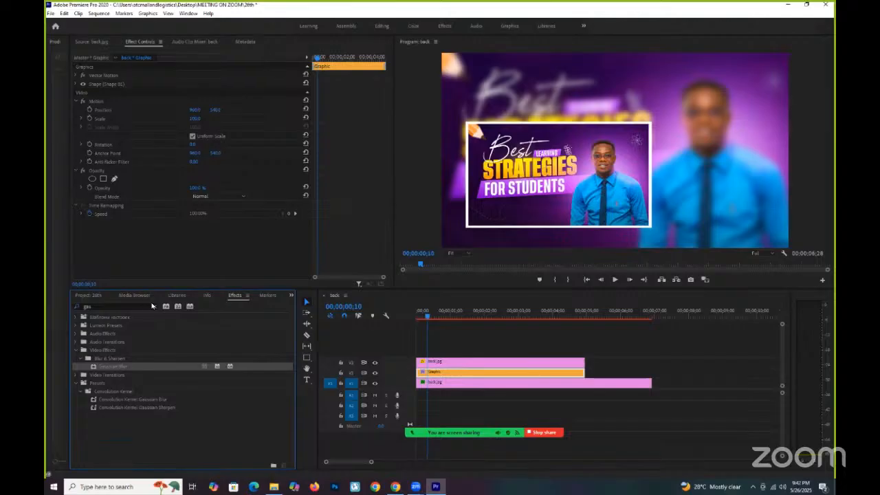
Search the effects for "shadow" and apply Drop Shadow to the Graphic clip on V2
click(152, 306)
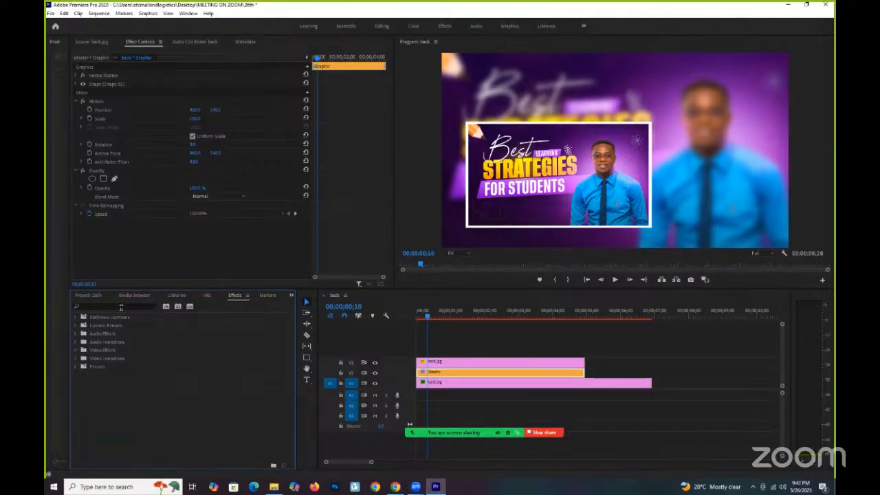
click(125, 306)
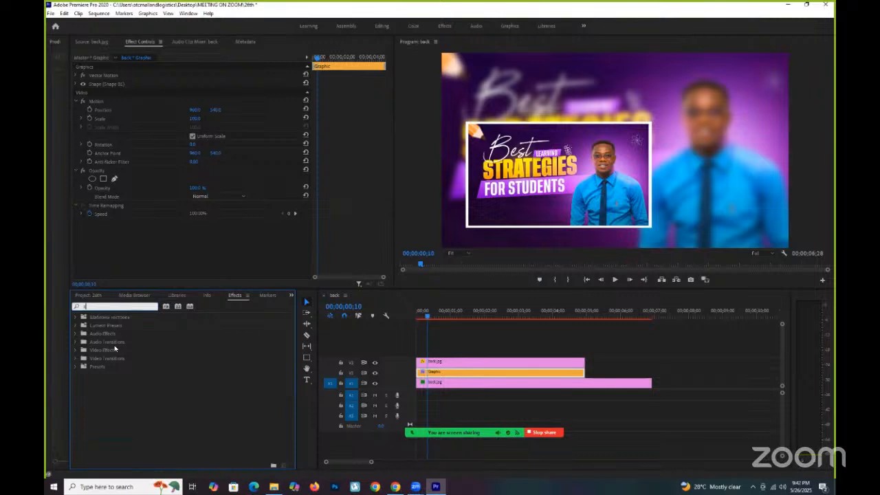
text(hadow)
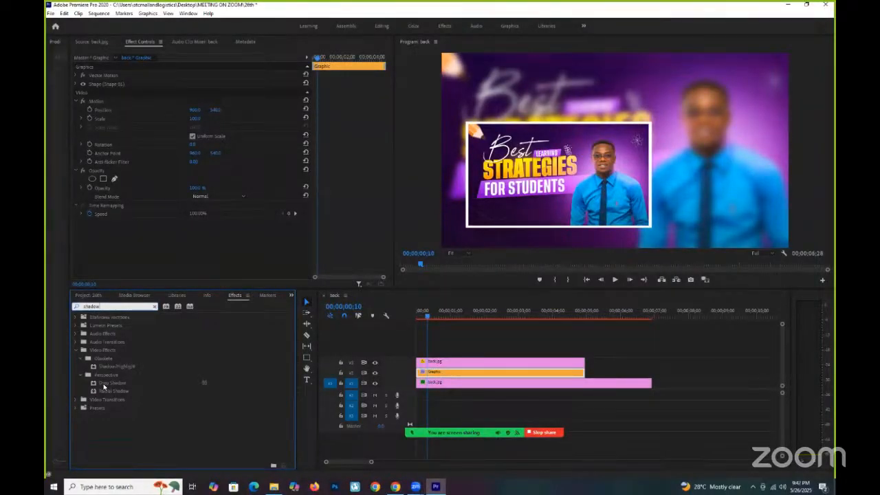
drag(104, 387, 473, 375)
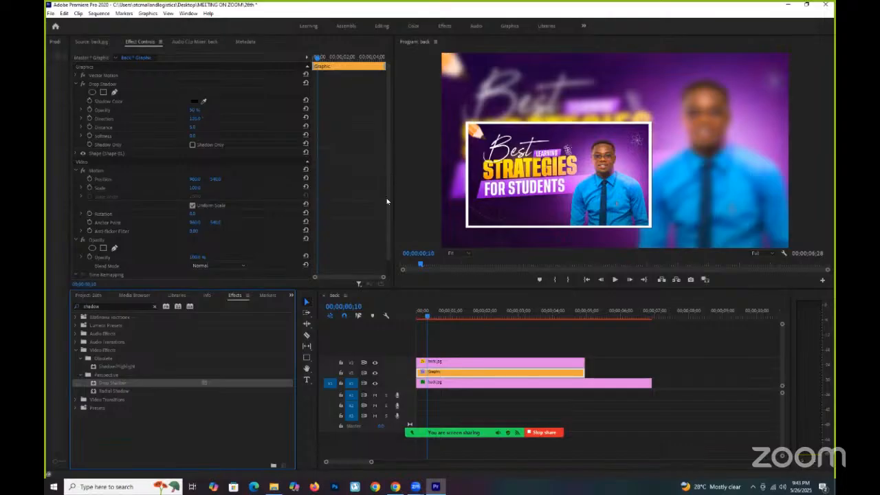
Set the Drop Shadow distance to about 29 on the Graphic clip and save the project
click(154, 90)
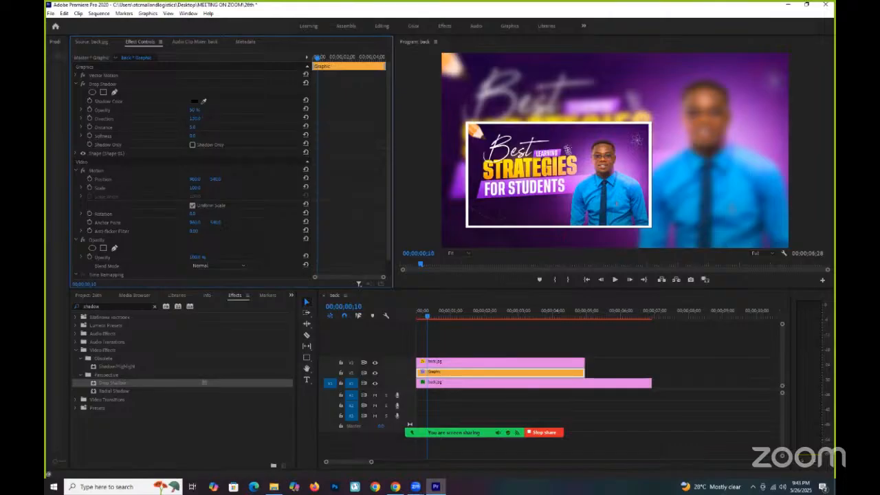
mouse_move(193, 127)
mouse_down()
mouse_move(216, 128)
mouse_move(201, 127)
mouse_up()
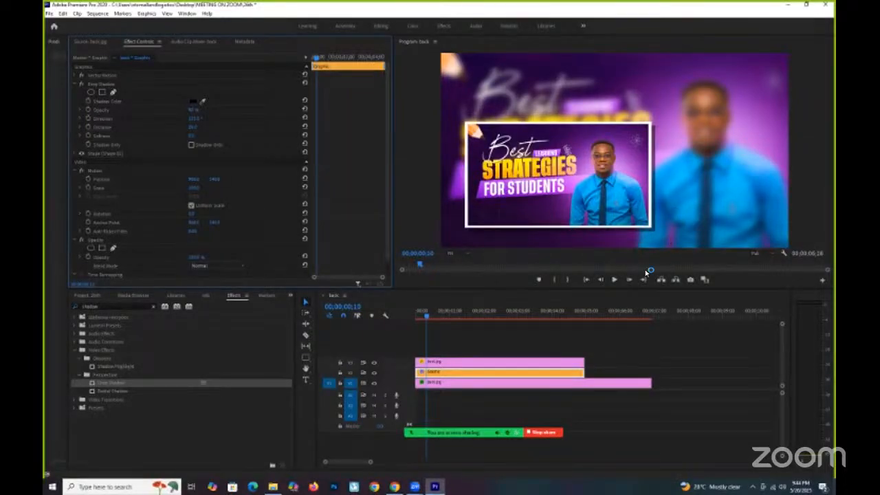
key(ctrl+s)
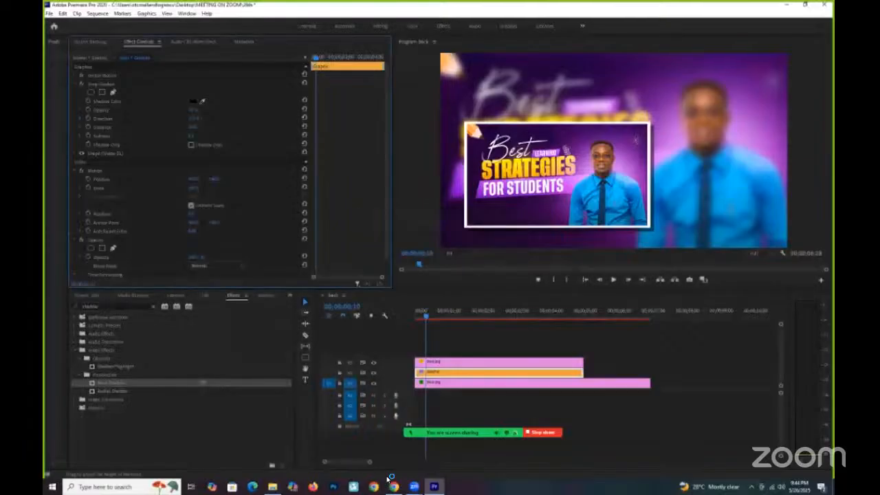
Check the live stream dashboard in YouTube Studio and return to Premiere Pro
click(394, 487)
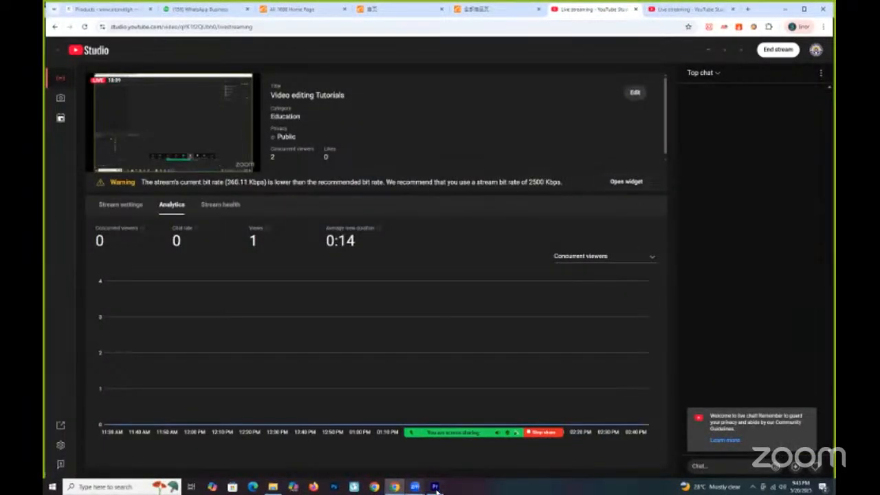
key(alt+Tab)
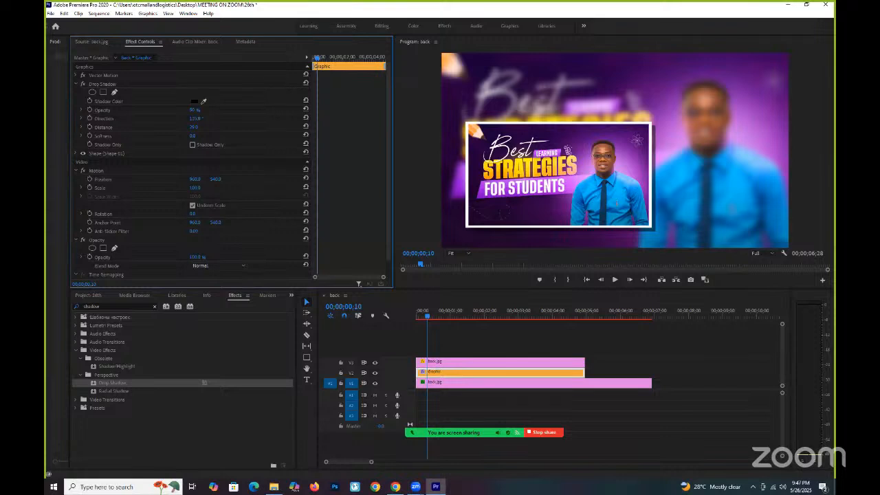
Set the Drop Shadow direction to 180° and its softness to about 69
drag(196, 119, 224, 127)
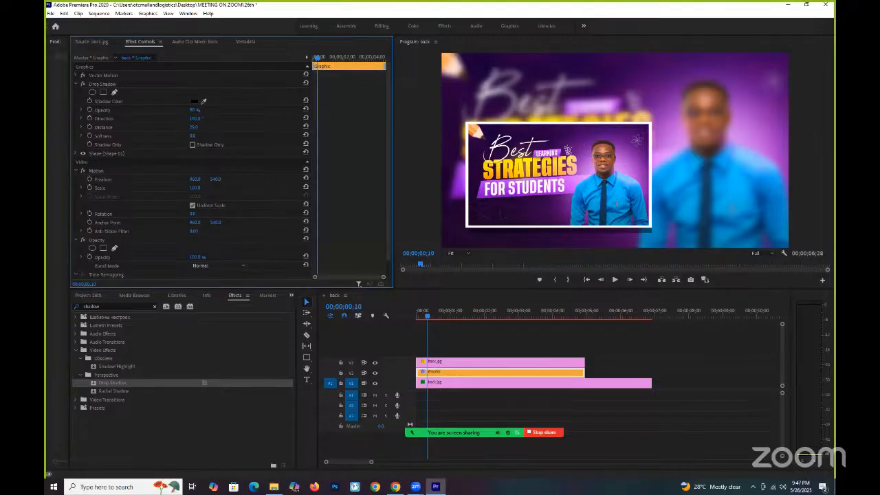
drag(199, 137, 219, 137)
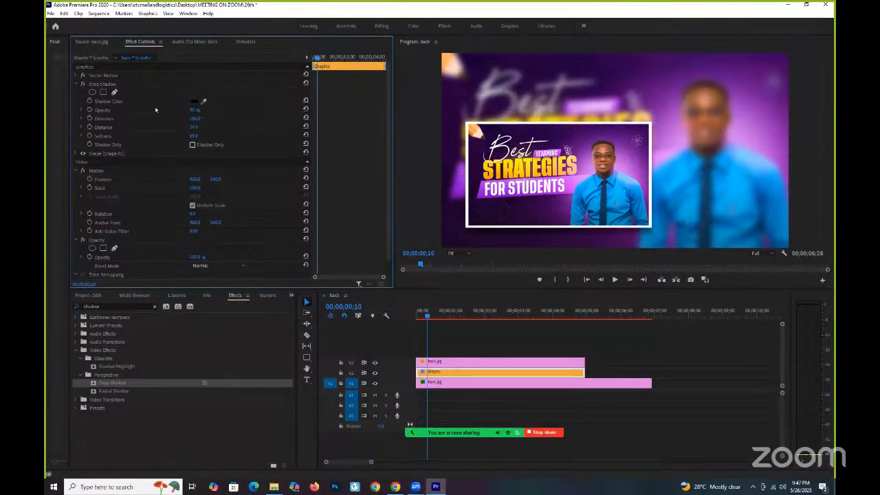
Try the Shadow Only option, turn it back off, and adjust the Drop Shadow softness to about 70
click(193, 145)
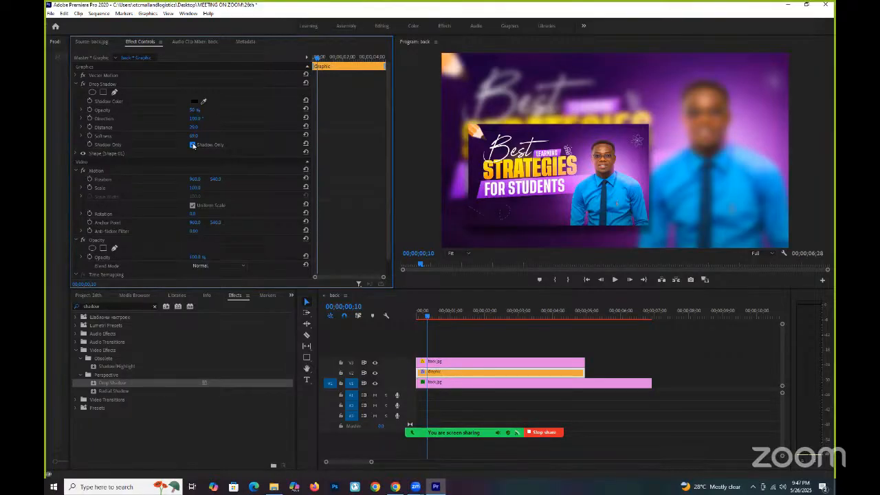
click(194, 145)
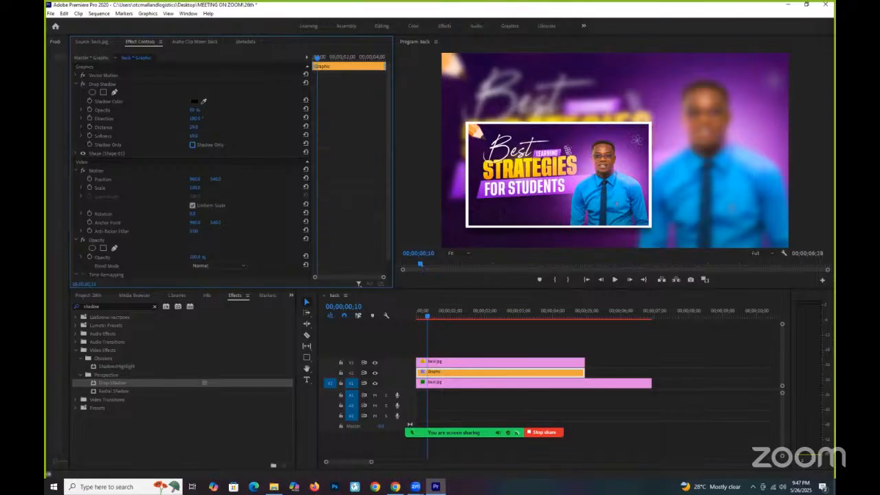
drag(194, 136, 201, 136)
drag(201, 136, 218, 117)
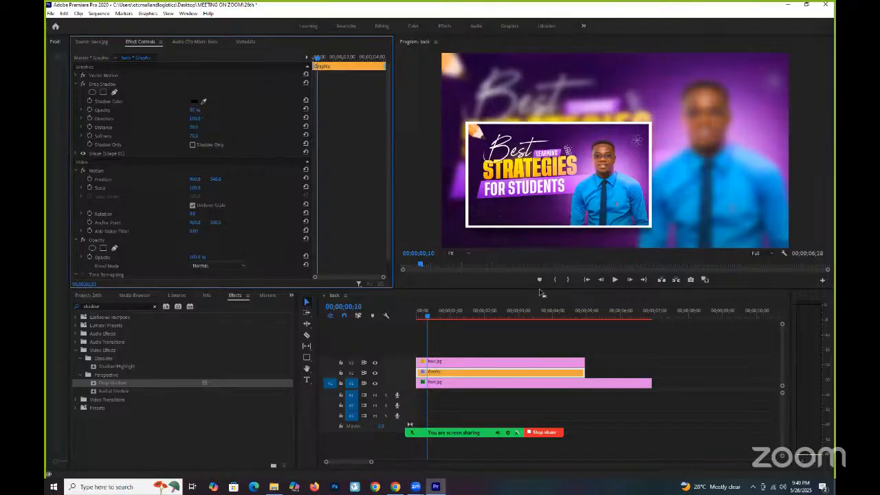
Nest the upper back.jpg clip and the Graphic clip into a nested sequence named "first shape"
click(447, 360)
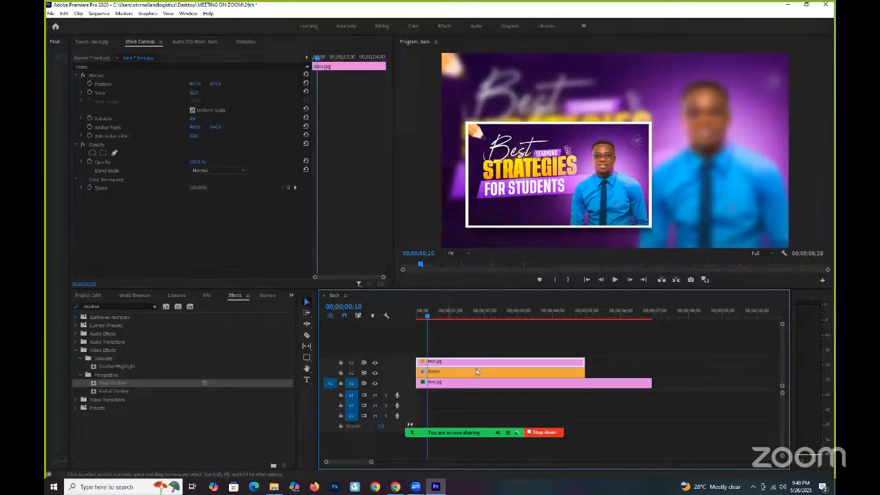
shift+click(477, 371)
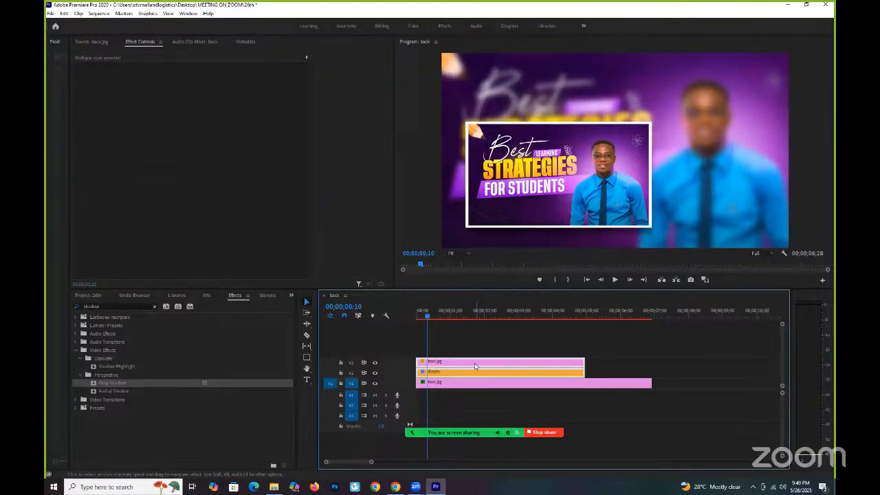
right_click(474, 367)
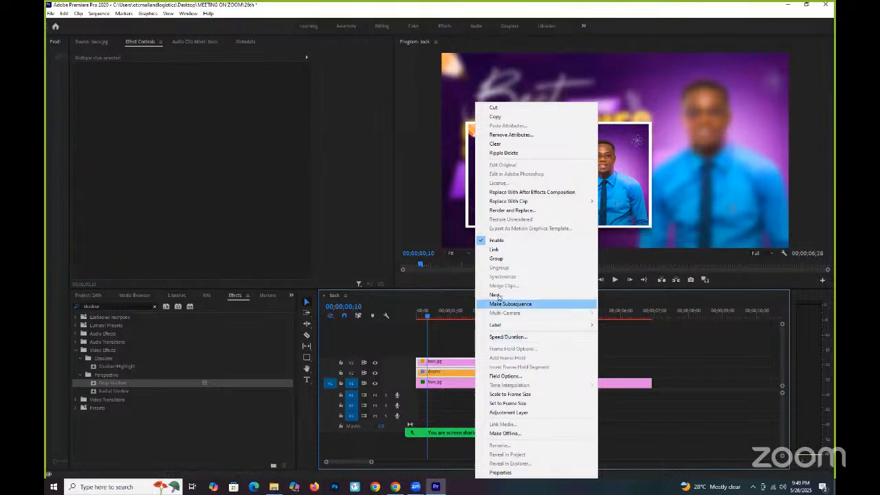
click(497, 295)
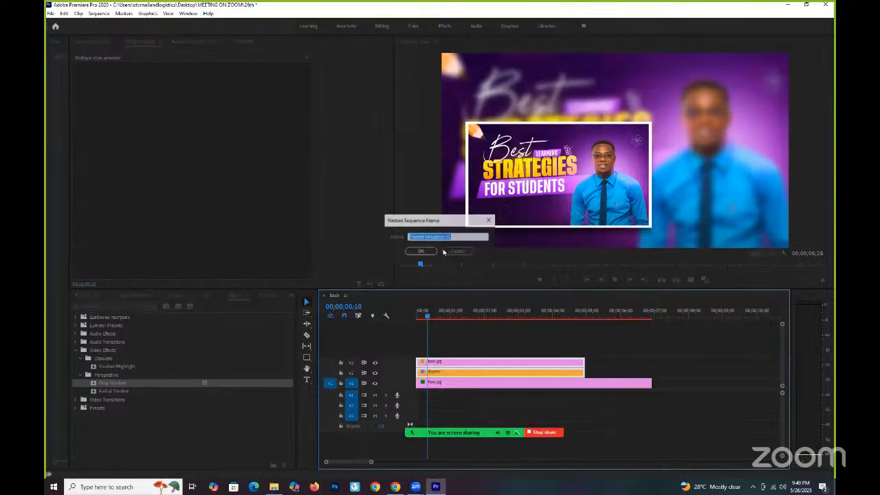
text(f)
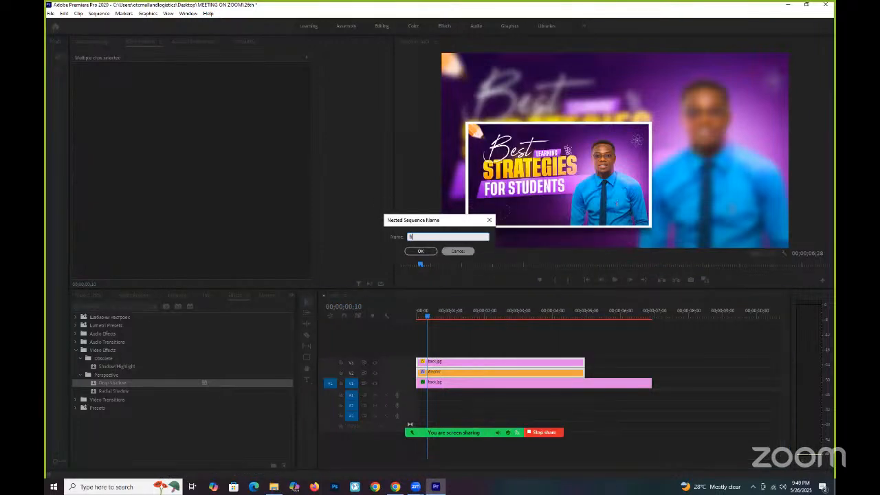
text(irst shape)
click(420, 251)
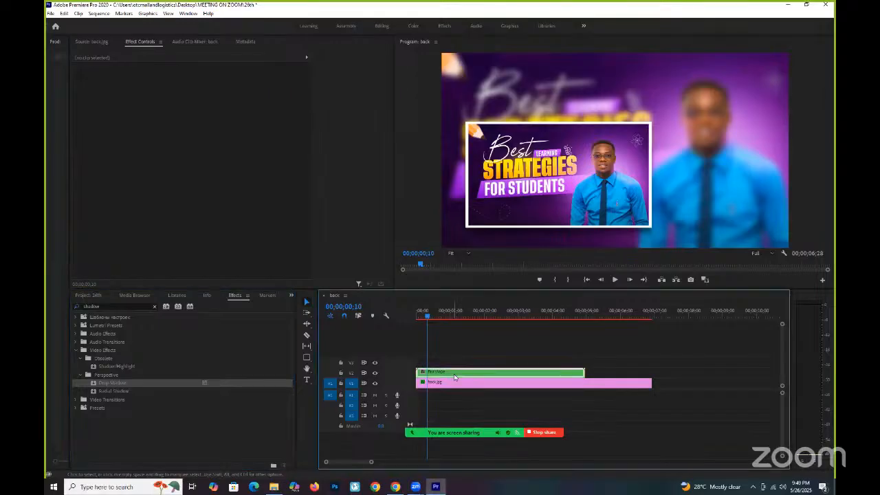
Raise the first shape nested clip in the frame by lowering its vertical Position value
click(450, 376)
right_click(452, 375)
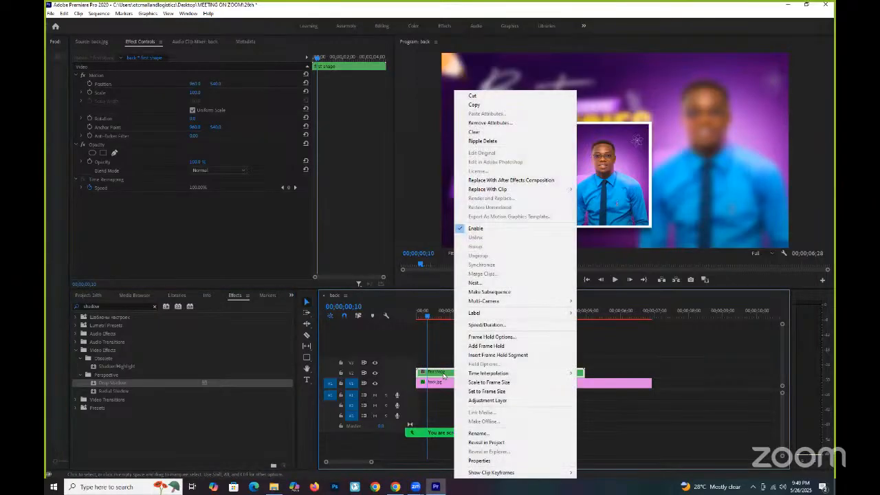
click(443, 375)
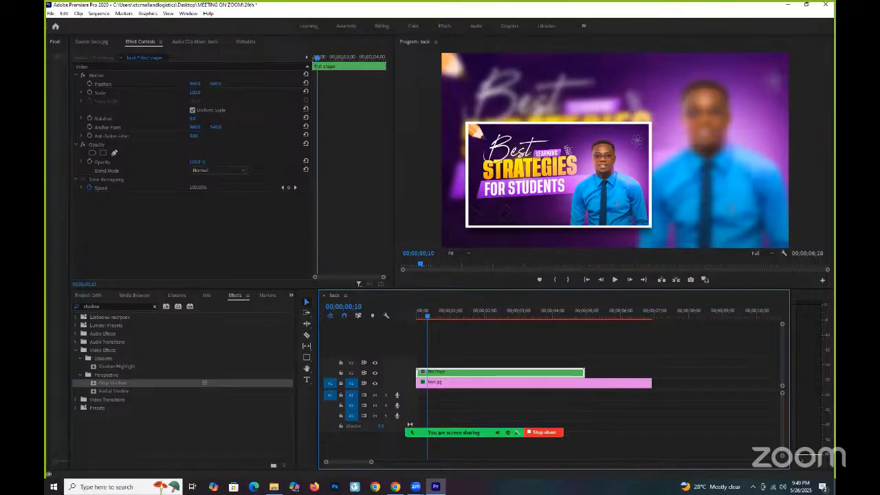
drag(215, 84, 170, 84)
drag(522, 28, 534, 130)
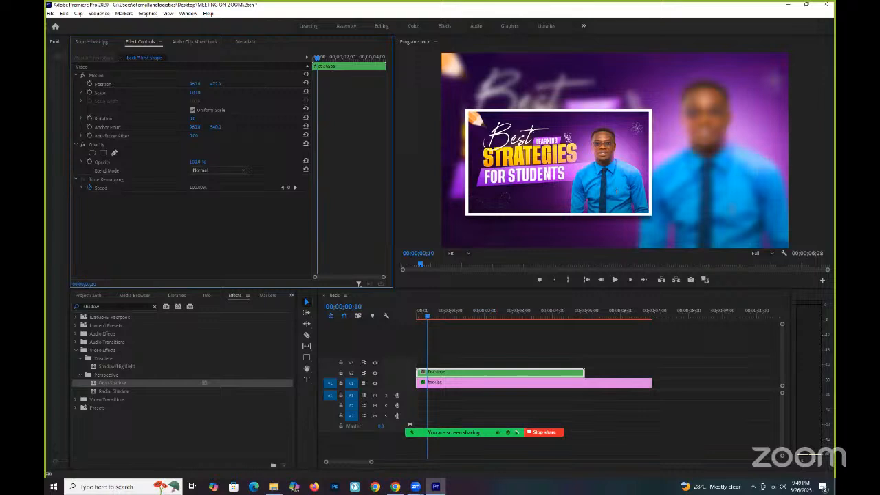
Switch to the Graphics workspace and show the Essential Graphics edit options for the first shape clip
click(509, 28)
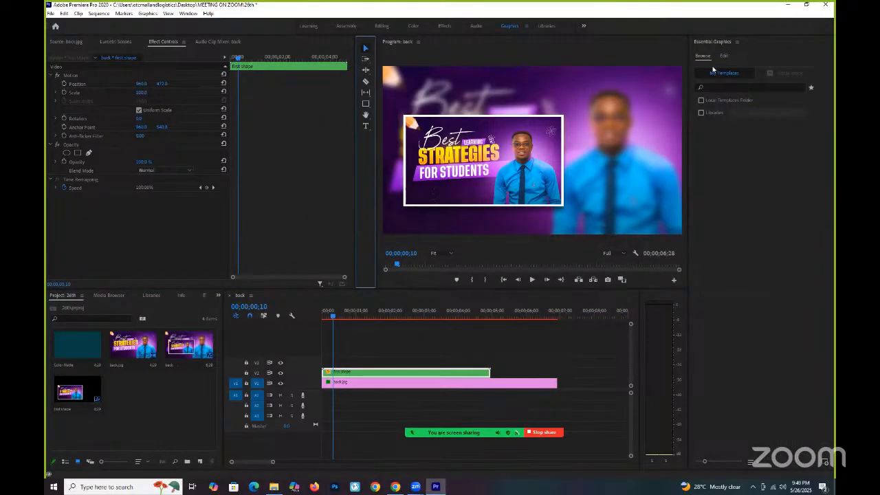
click(725, 56)
click(361, 371)
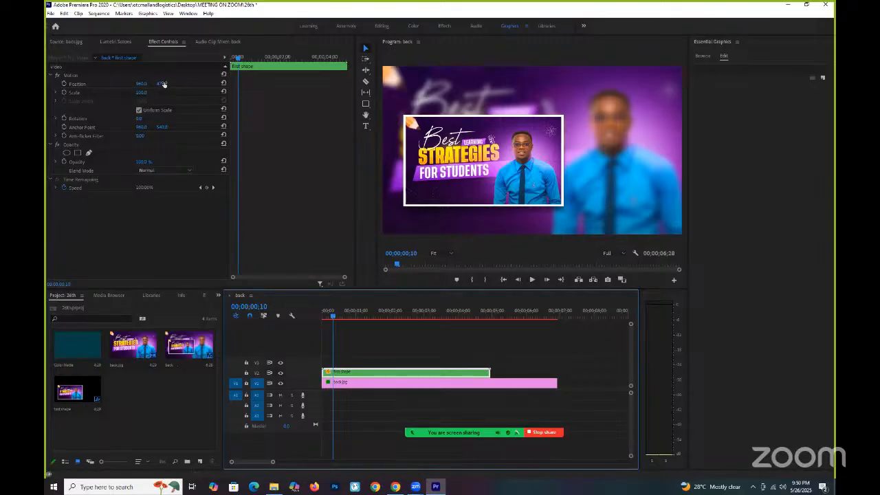
Move the first shape clip to Position about 1247, 410 and set the playhead to 00;00;00;24
drag(164, 84, 279, 84)
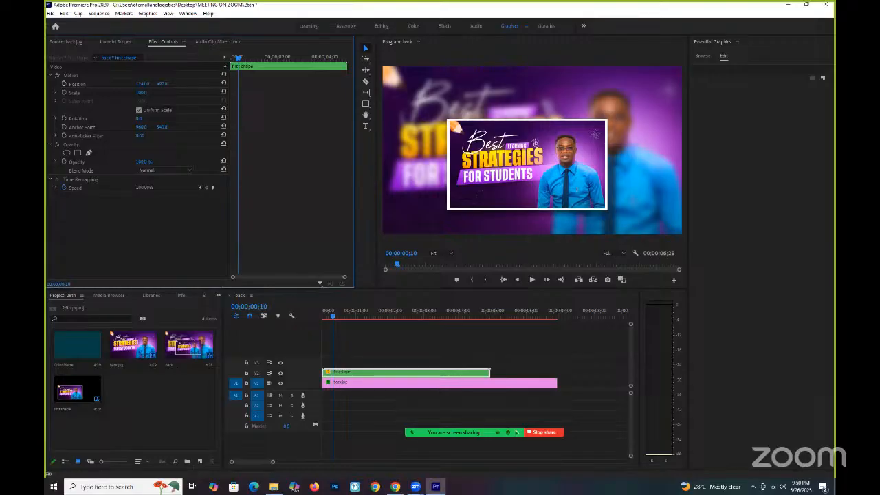
drag(163, 84, 145, 83)
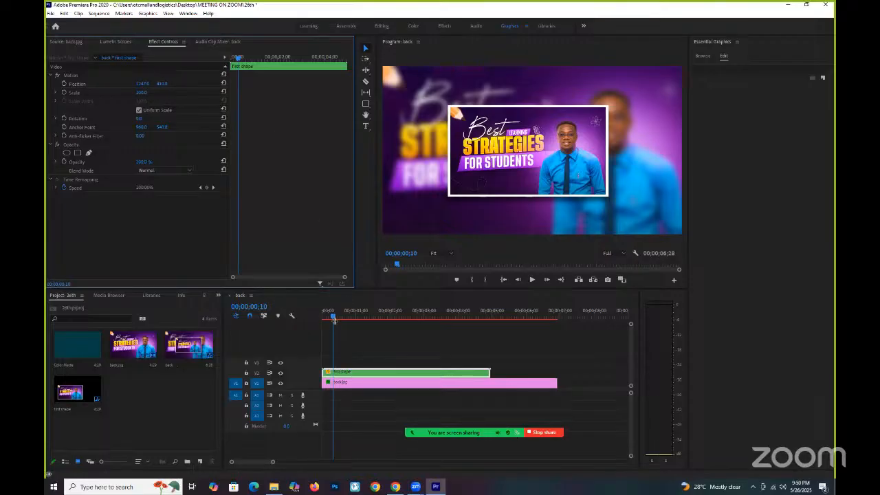
click(348, 320)
key(space)
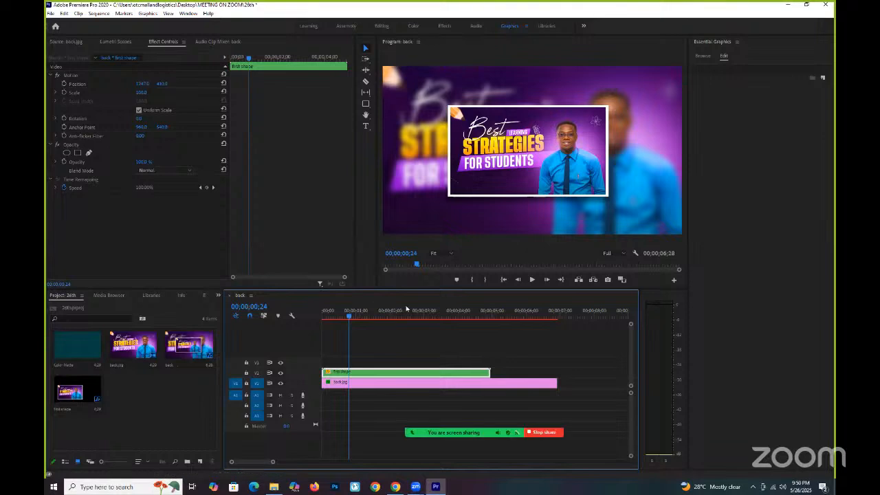
Undo the first shape clip's position changes and the nesting of the back.jpg and Graphic clips
key(ctrl+z)
key(ctrl+z)
key(ctrl+z)
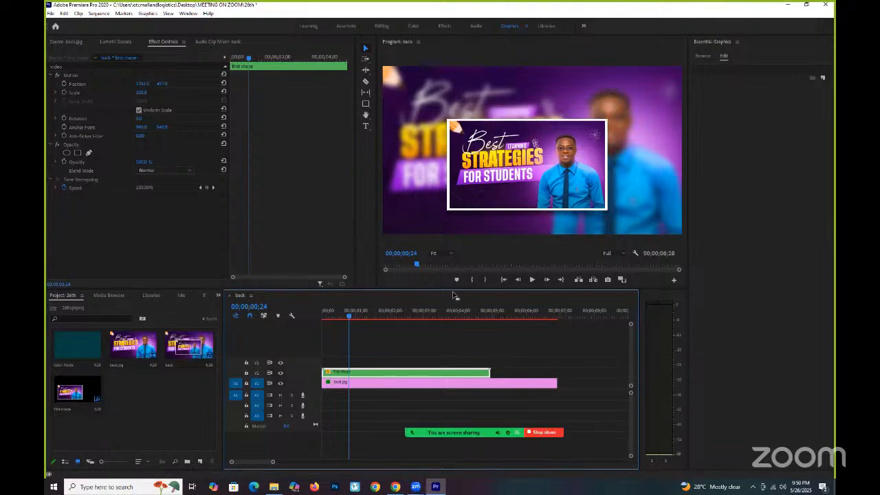
key(ctrl+z)
right_click(394, 375)
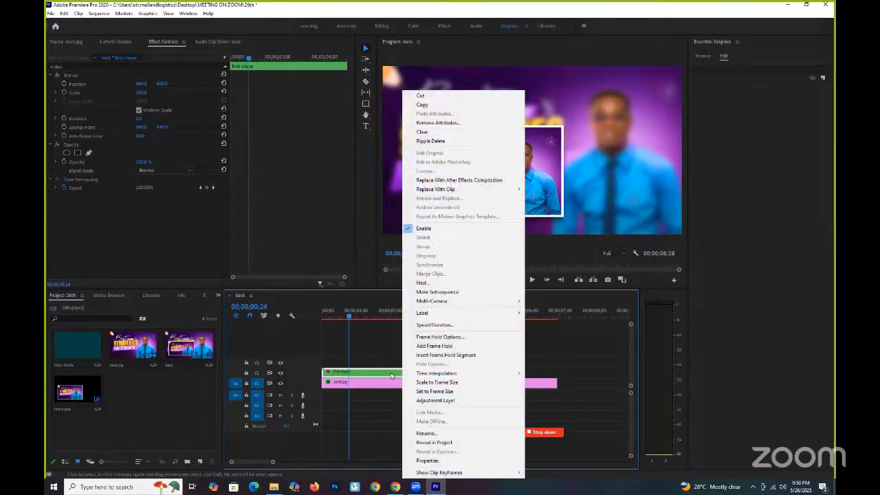
click(469, 361)
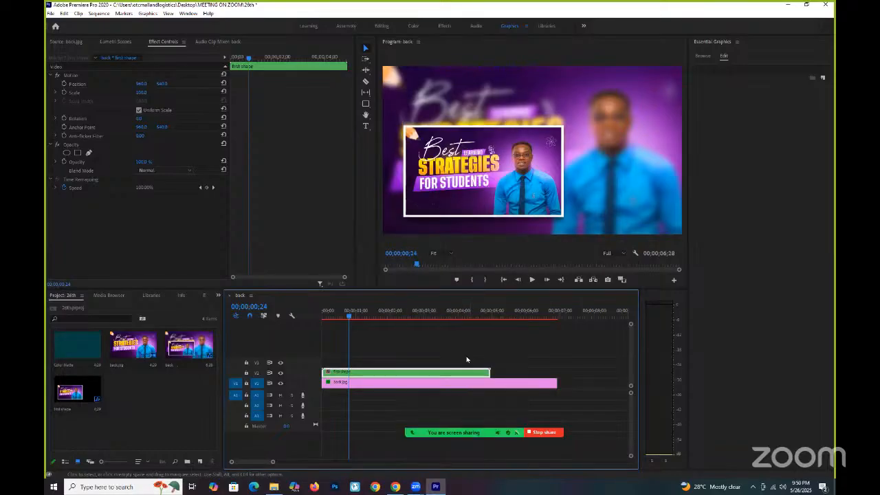
key(ctrl+z)
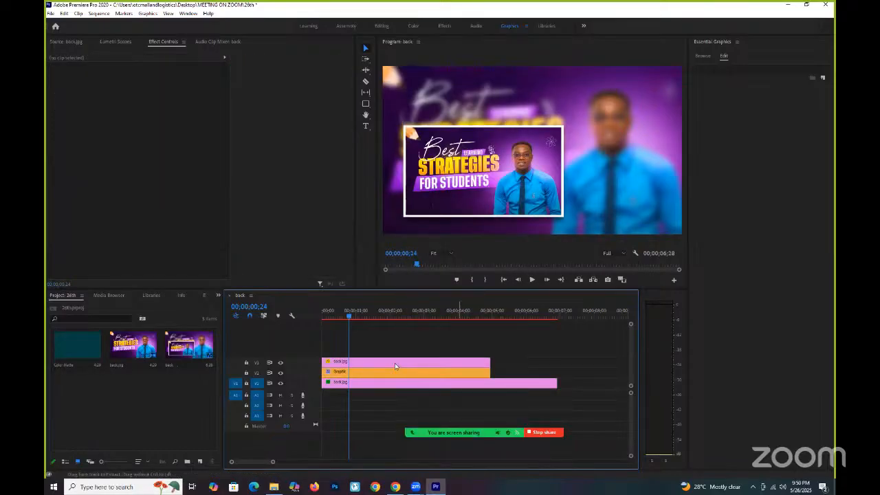
Split the upper back.jpg clip and the Graphic clip beneath it at about 2.7 seconds with the Razor tool
click(396, 364)
click(394, 373)
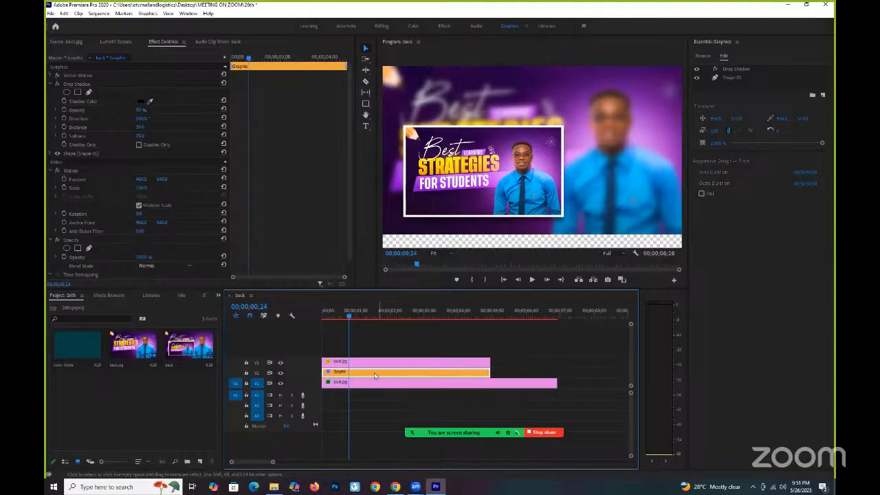
click(412, 363)
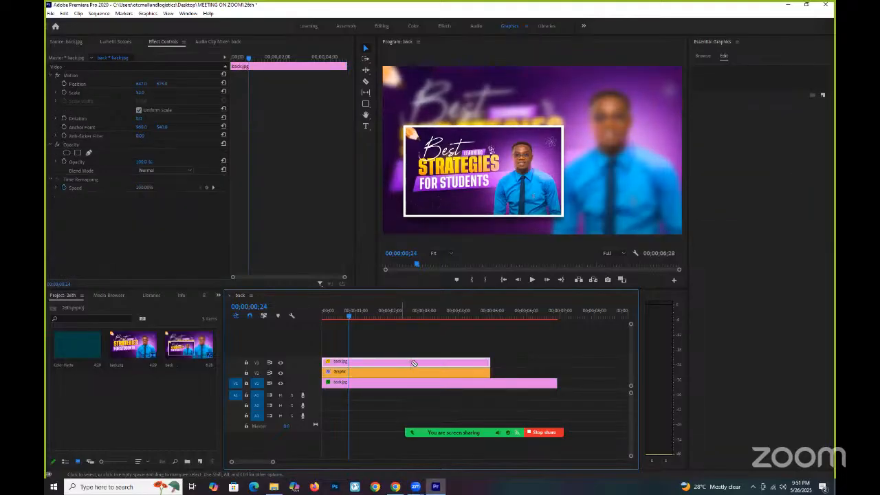
click(415, 372)
key(c)
click(414, 372)
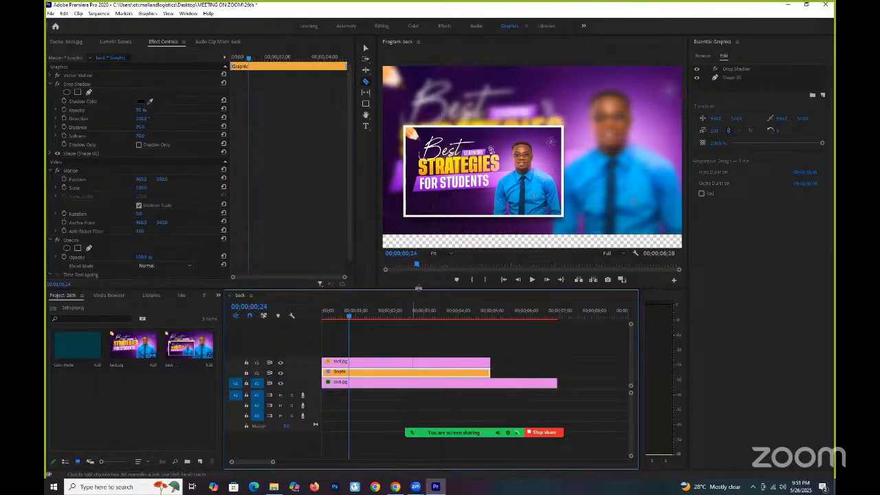
click(365, 49)
Nest the first pieces of the upper back.jpg and Graphic clips into a nested sequence named "first shape"
drag(379, 348, 375, 376)
click(365, 356)
right_click(371, 368)
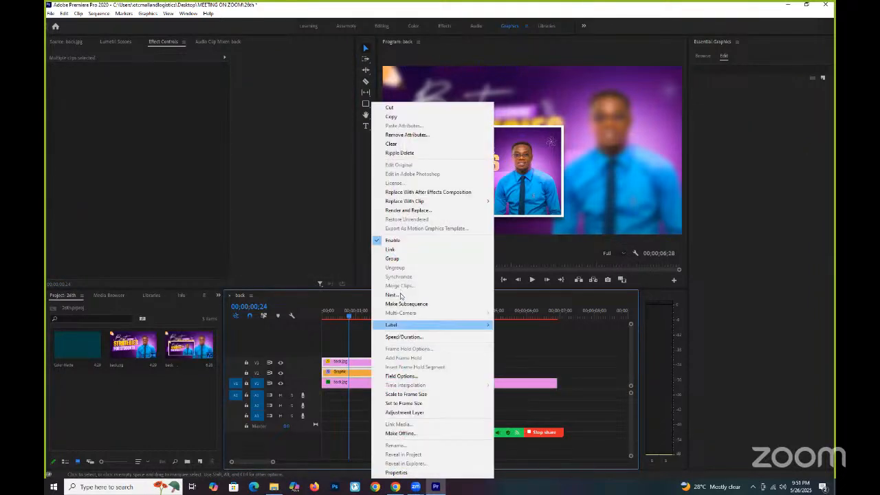
click(443, 295)
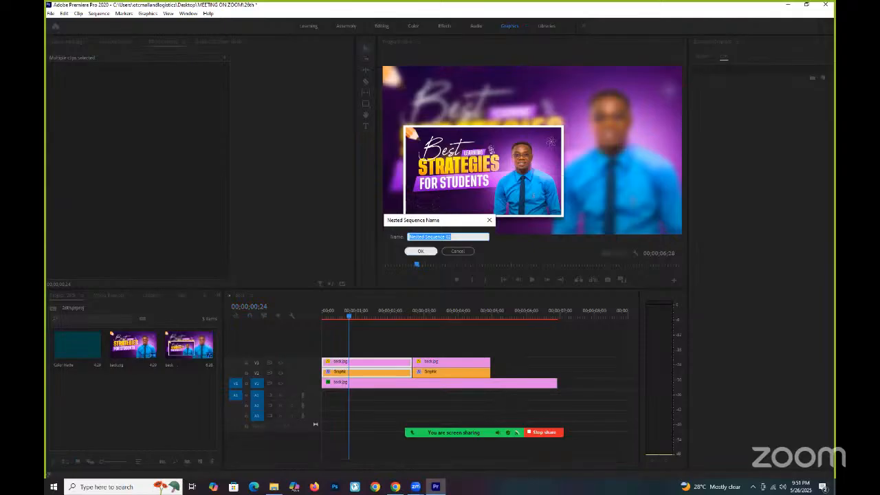
text(fit)
text(st shape)
key(Return)
Shift the remaining back.jpg and Graphic pieces together to start at about 3.6 seconds, leaving a gap after first shape
click(457, 364)
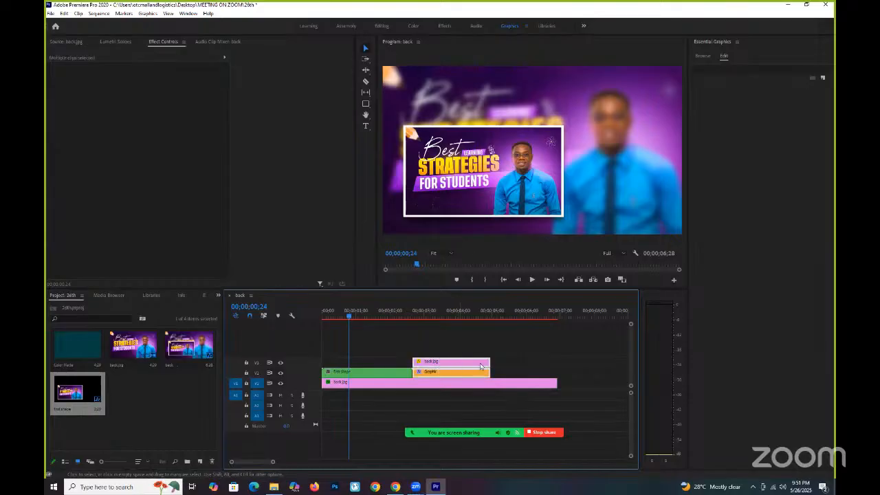
drag(481, 365, 512, 365)
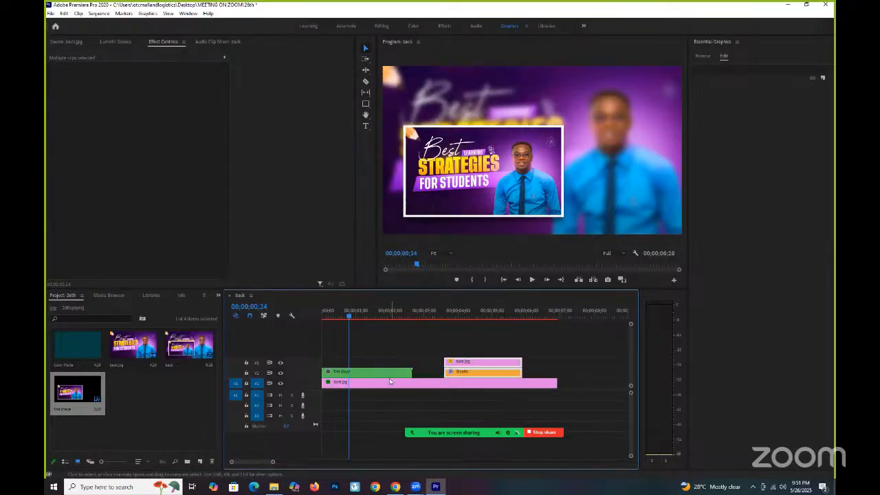
Move the first shape nested clip to Position about 1290, 409
click(372, 372)
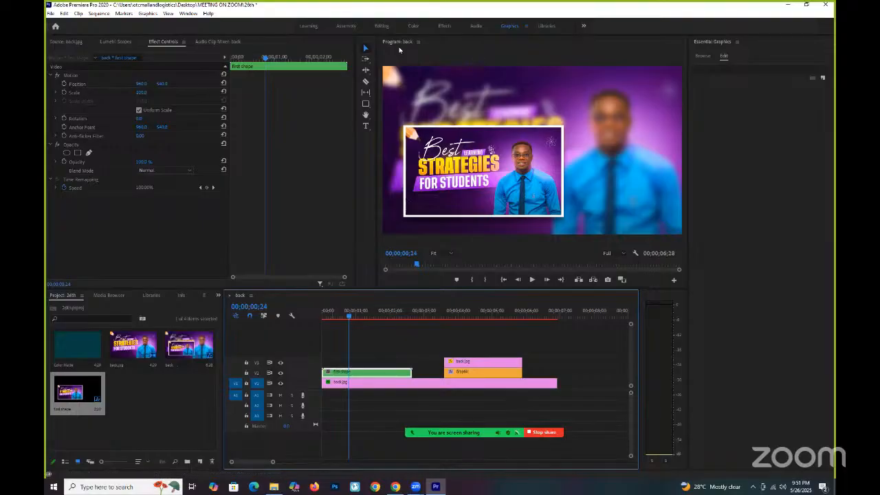
click(162, 84)
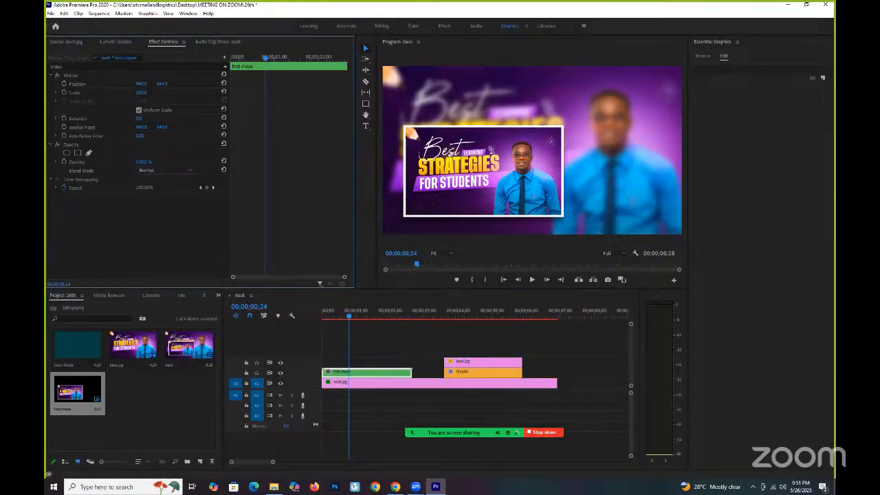
drag(161, 84, 275, 84)
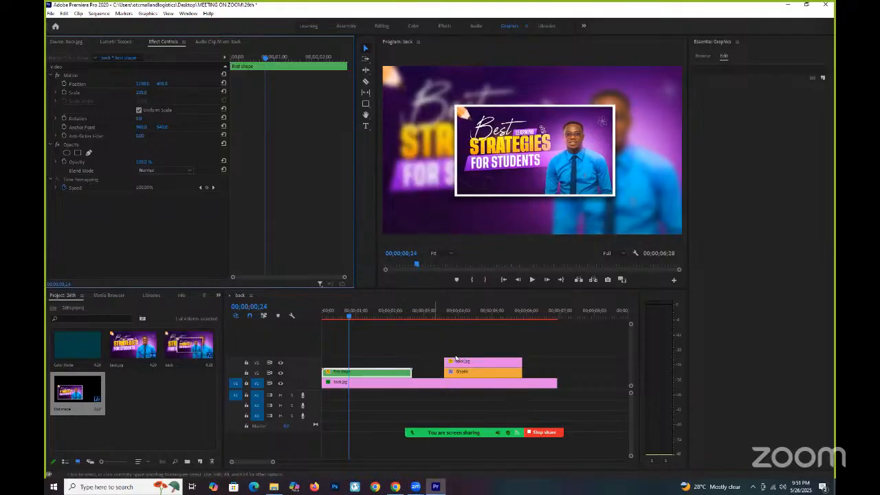
Set the playhead to 00;00;03;23 and open the remaining upper back.jpg piece in the Source Monitor
click(450, 312)
click(467, 363)
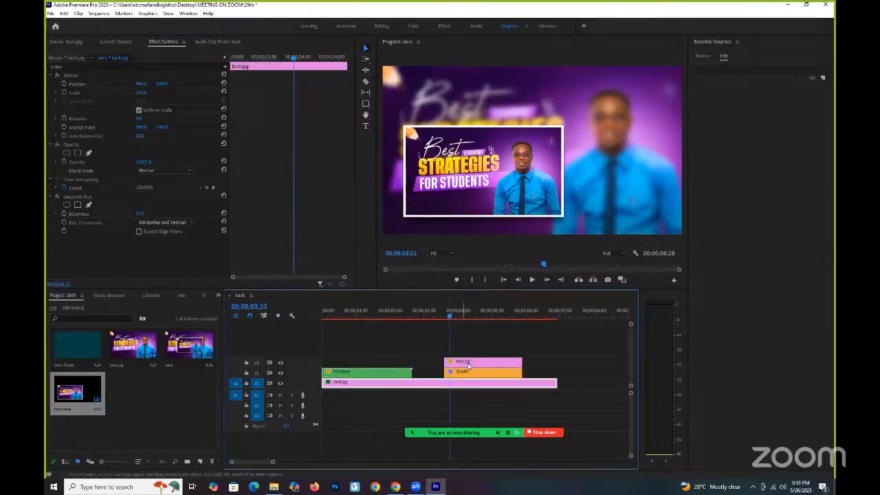
click(467, 365)
double_click(467, 362)
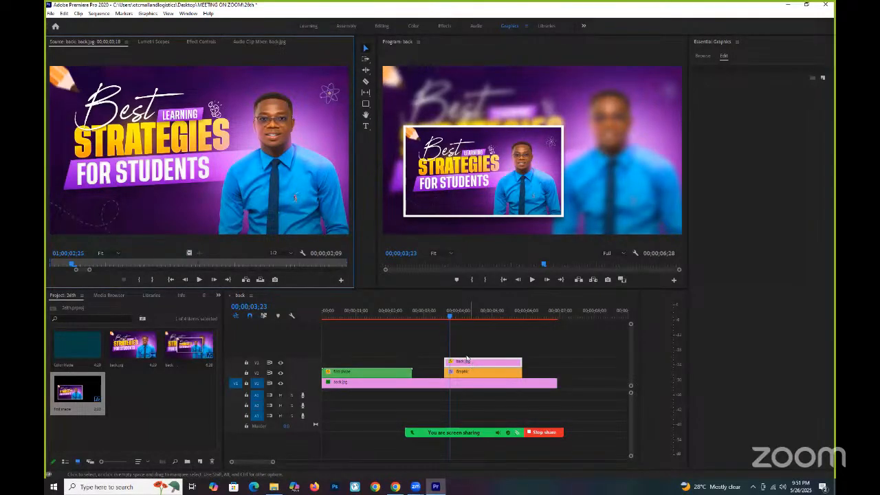
Import the image whose file name starts with 05284291 and place it on V4, aligned with the start of the remaining back.jpg piece
click(182, 414)
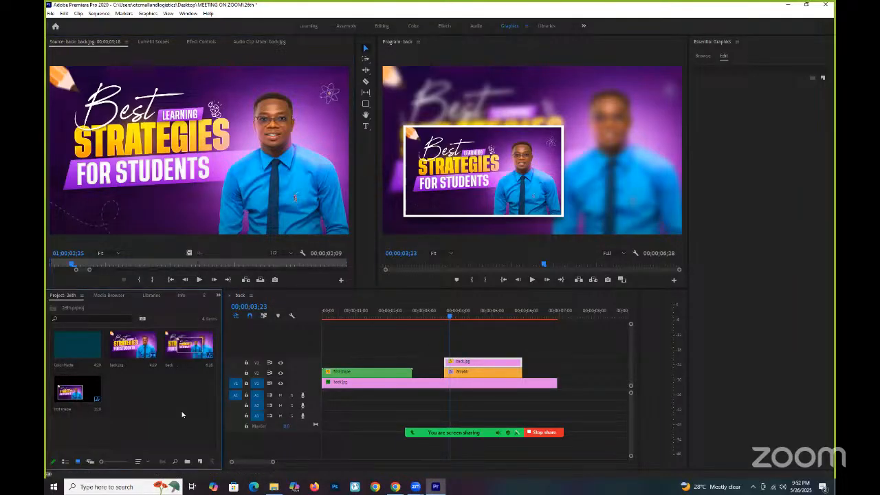
double_click(182, 415)
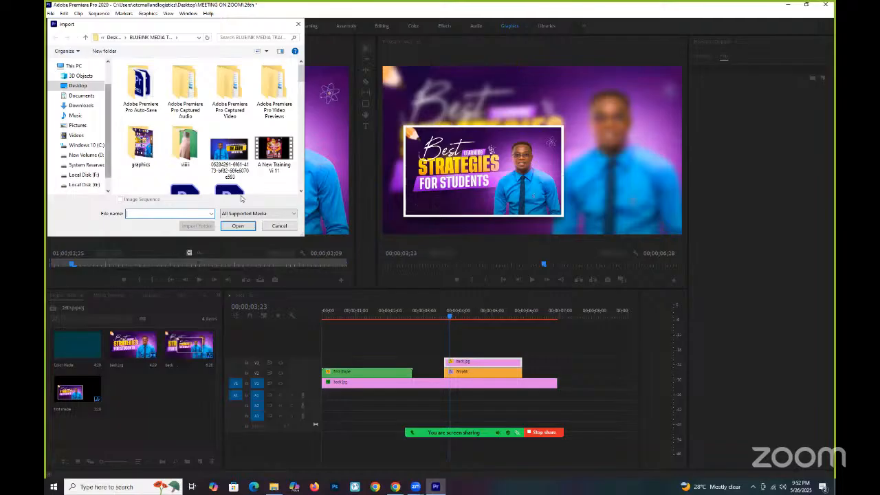
click(230, 152)
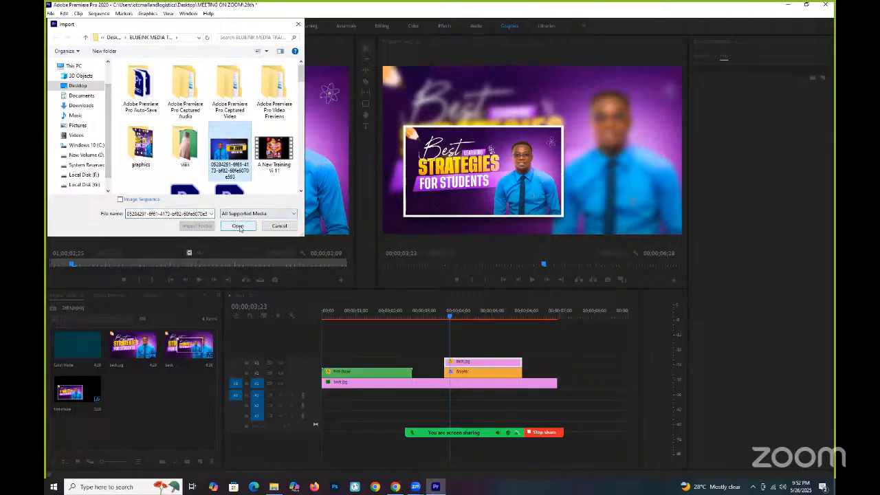
click(237, 227)
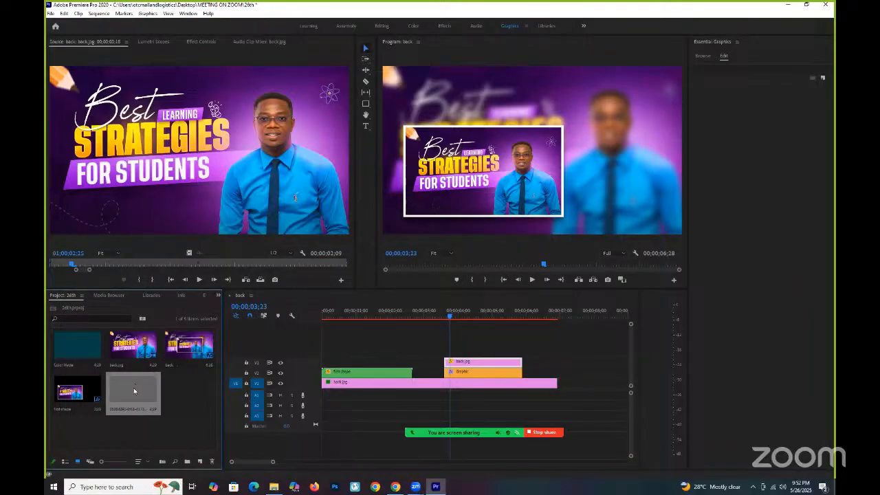
drag(132, 391, 450, 355)
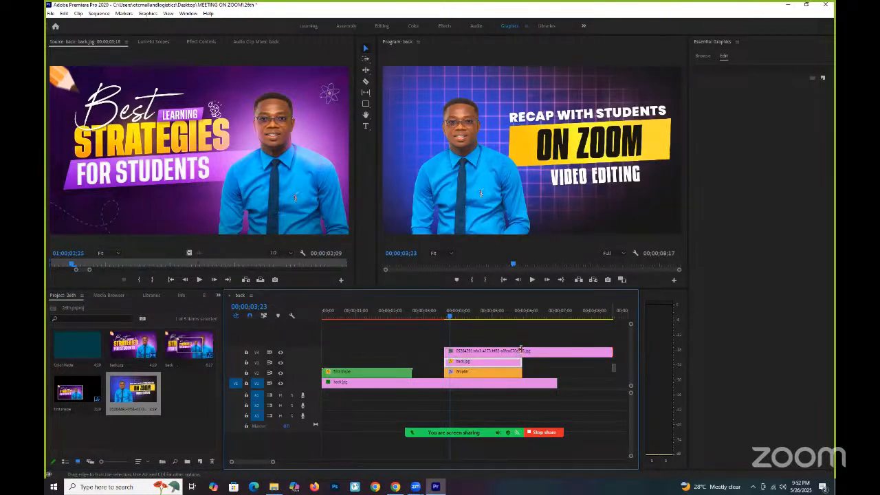
Trim the new image on V4 to end with the back.jpg piece below it and set its Scale to 52
drag(515, 351, 520, 350)
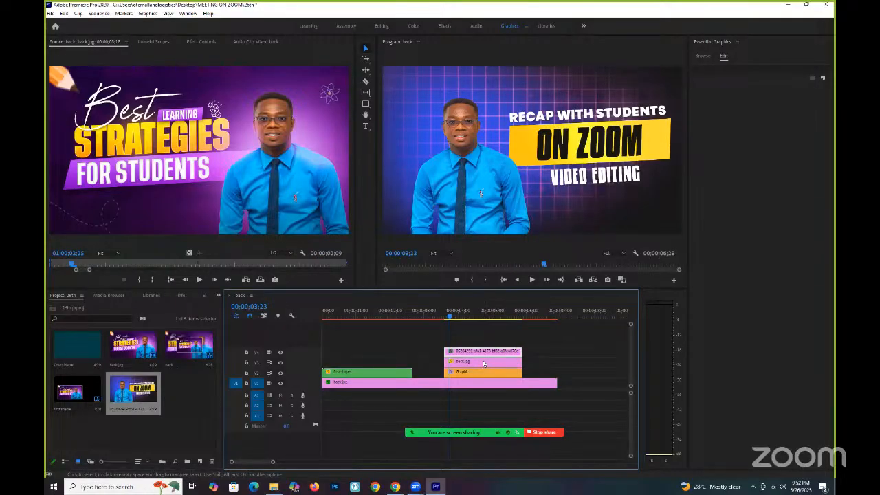
click(483, 363)
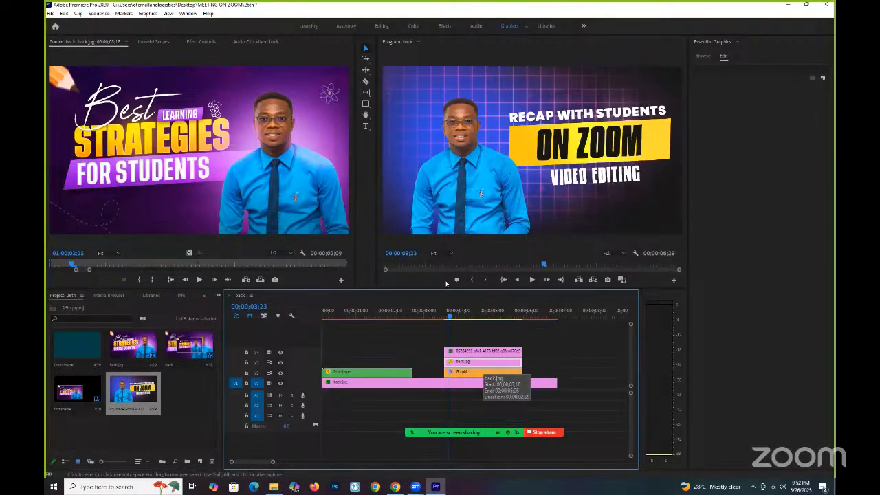
click(198, 42)
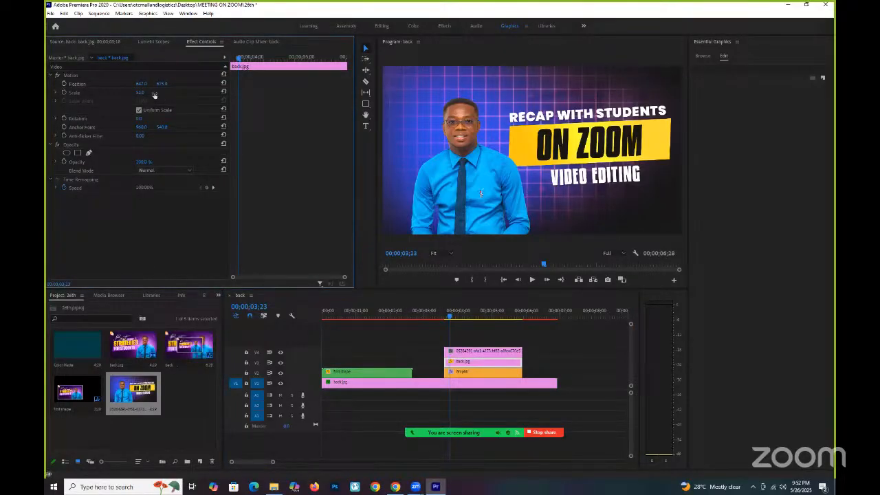
click(475, 352)
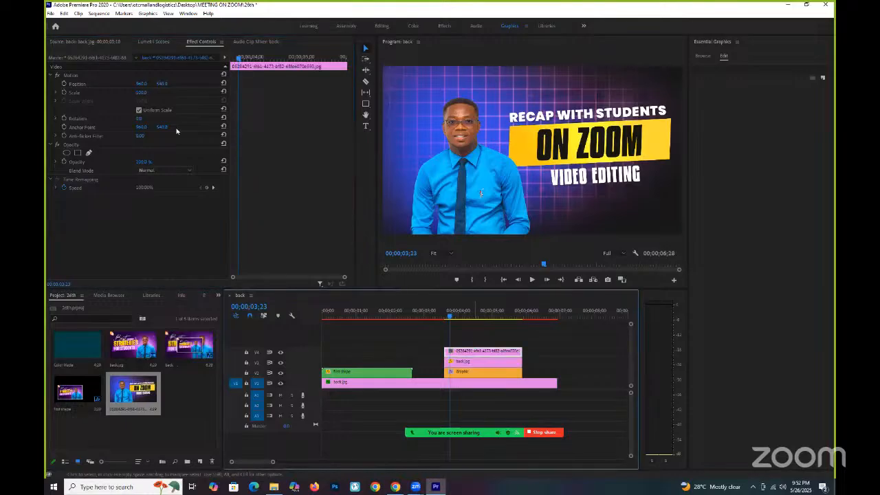
click(144, 92)
text(5)
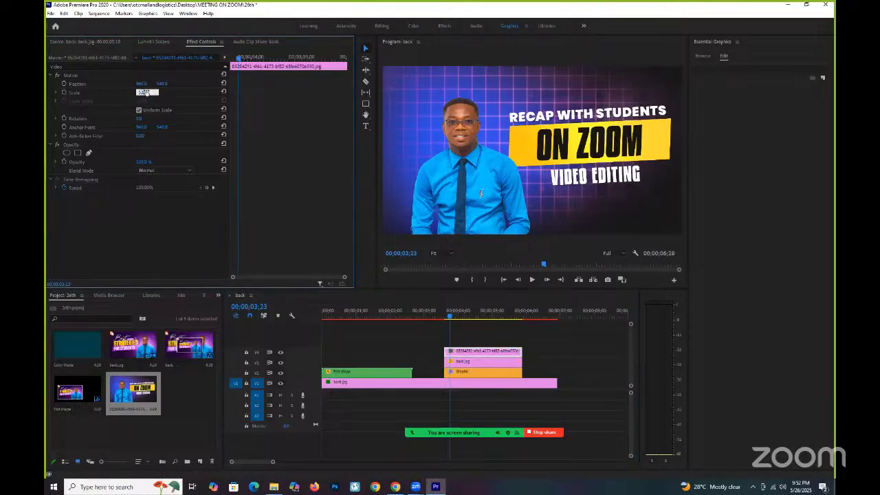
text(2)
key(Return)
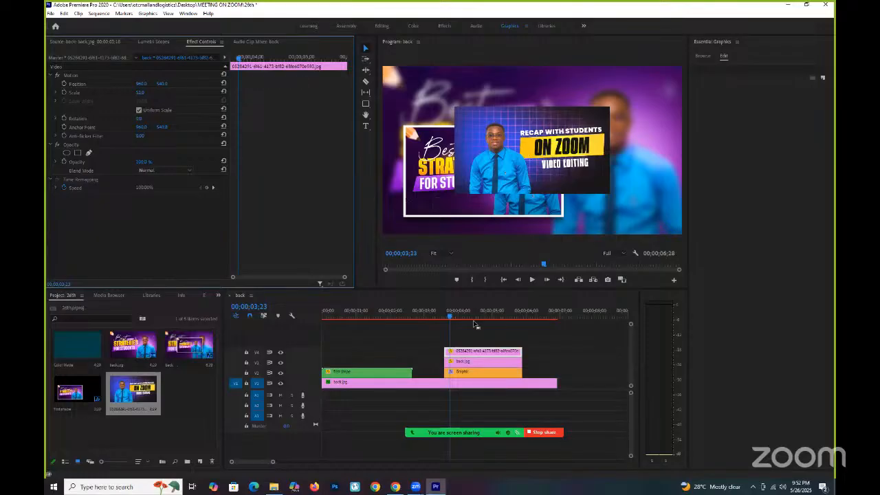
Set the V4 image's Position to 647, 675, matching the back.jpg piece on V3
click(479, 365)
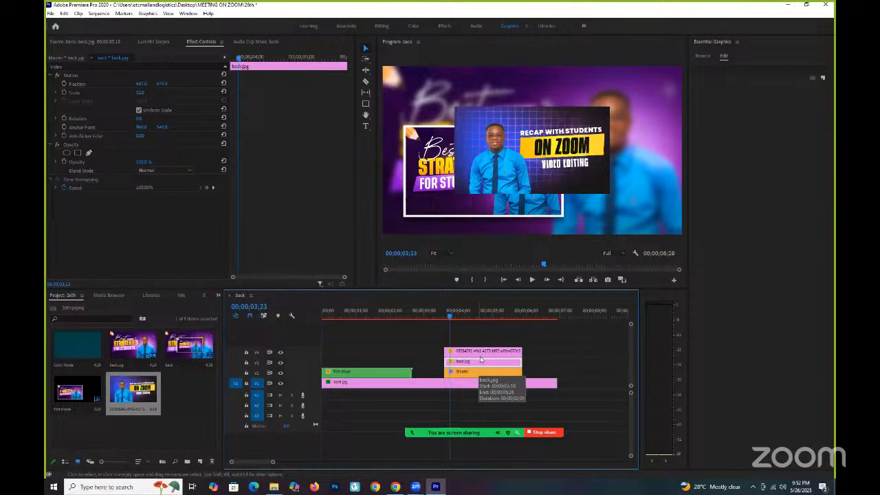
click(480, 351)
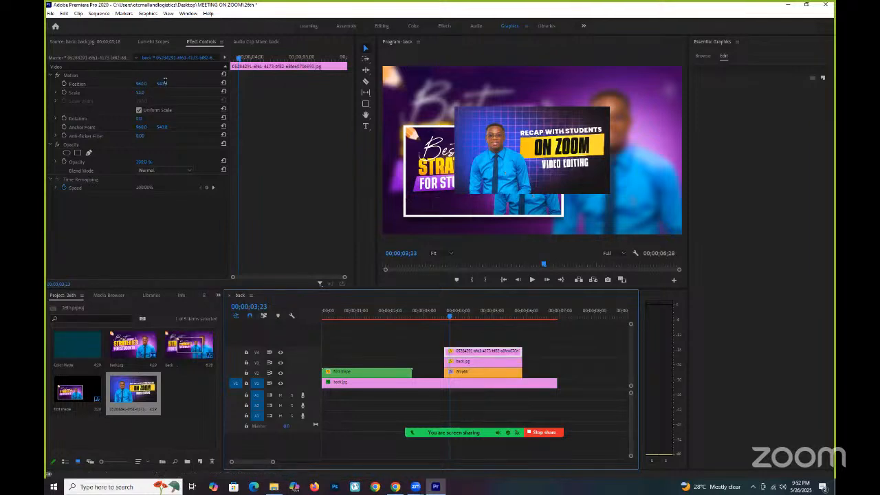
click(163, 84)
text(4)
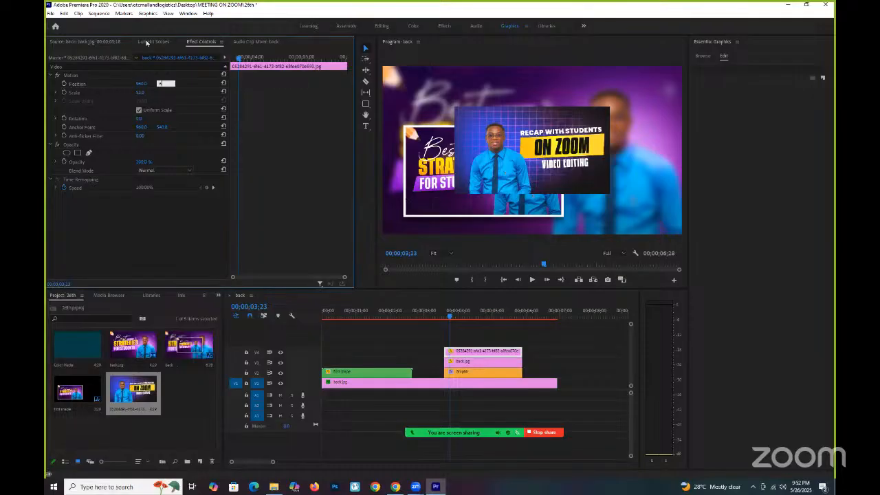
text(75)
key(Return)
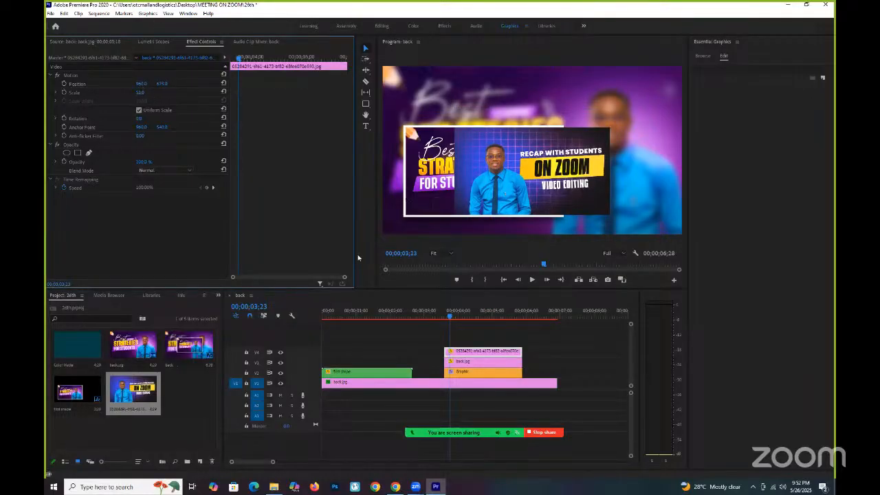
click(469, 361)
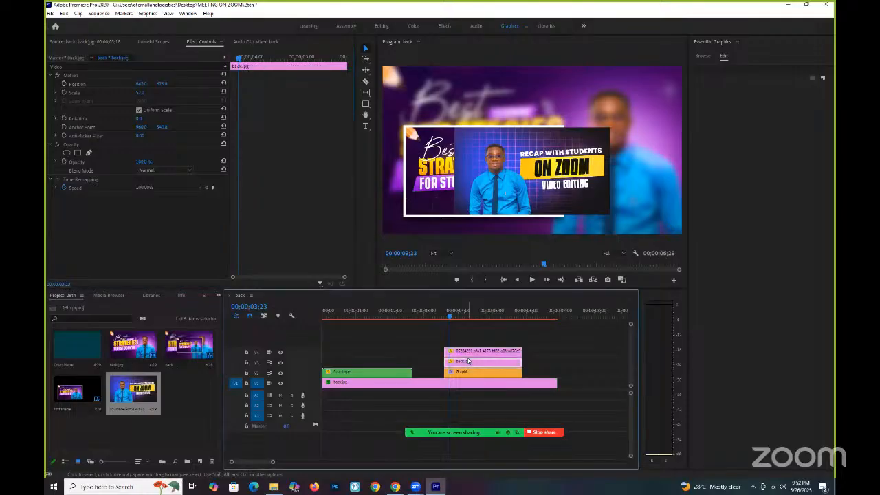
click(472, 352)
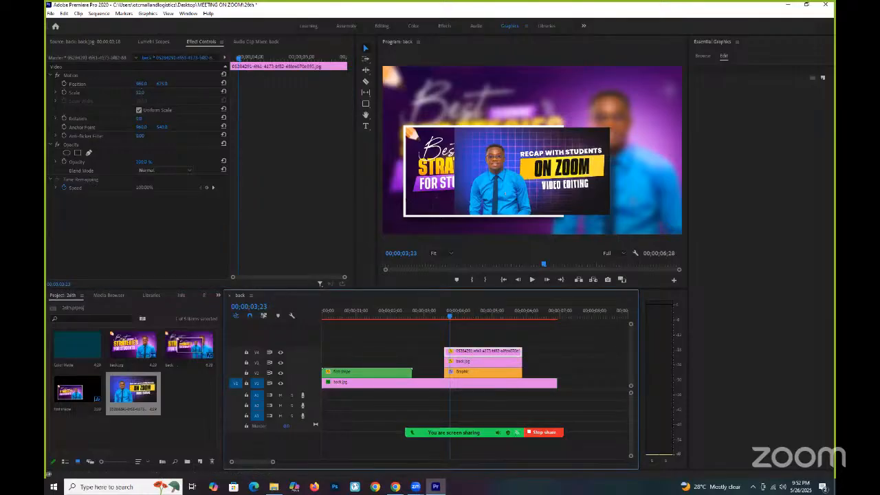
click(144, 82)
text(647)
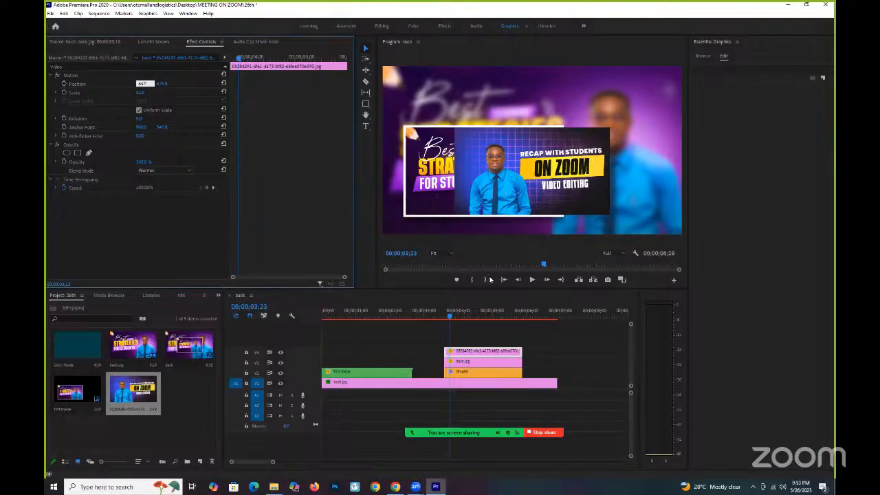
key(Return)
Delete the back.jpg piece from V3 and move the new image down from V4 into its place
click(466, 366)
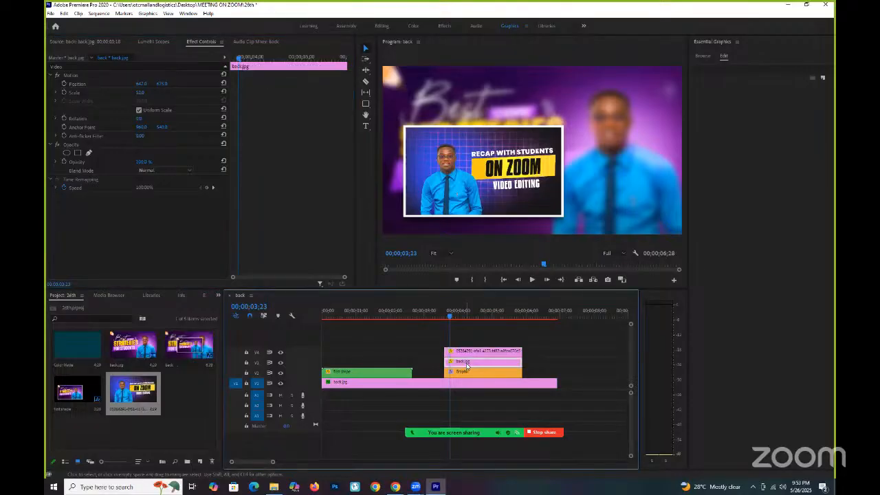
key(Delete)
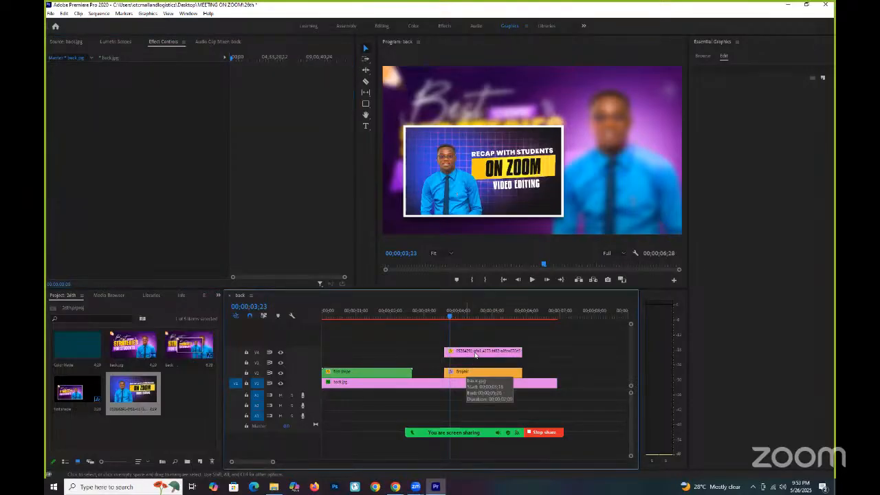
drag(477, 352, 485, 362)
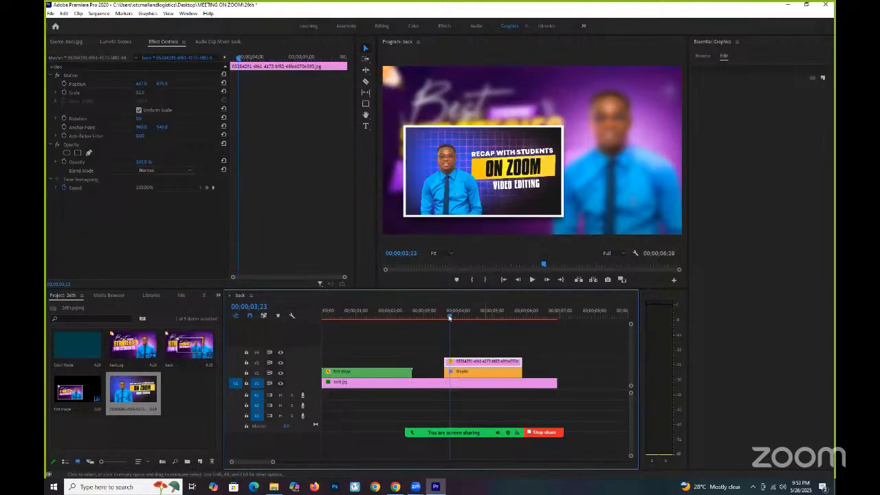
Split the V3 image and the Graphic at 00;00;04;23, and move their second halves together to start at about 6.4 seconds
drag(449, 317, 492, 367)
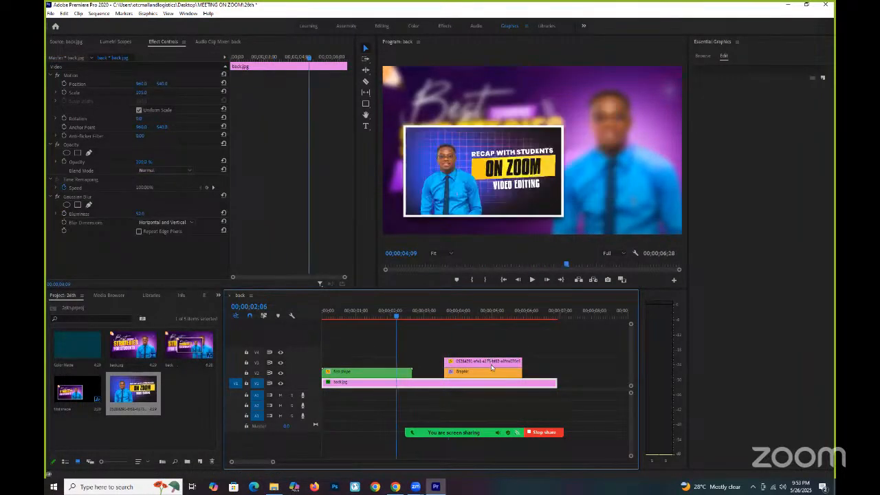
click(488, 362)
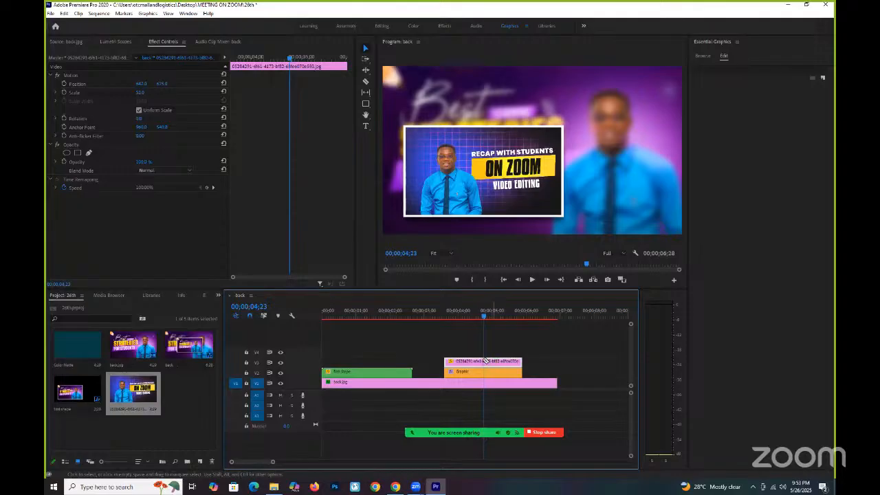
key(c)
click(485, 363)
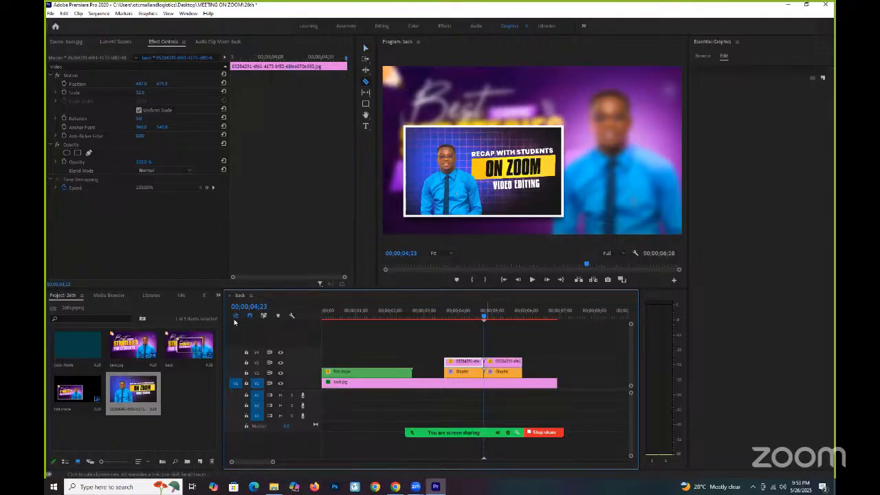
click(366, 48)
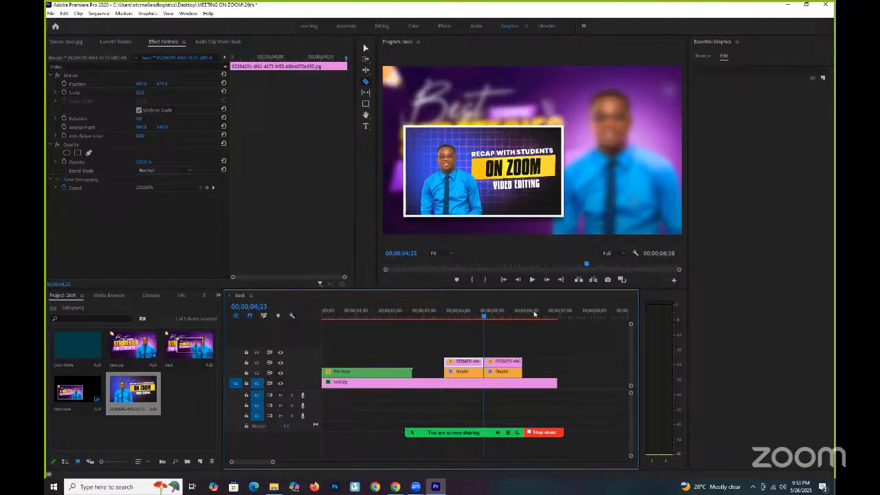
drag(495, 349, 570, 372)
Nest the first image piece on V3 with the Graphic piece beneath it as "second shape"
click(464, 317)
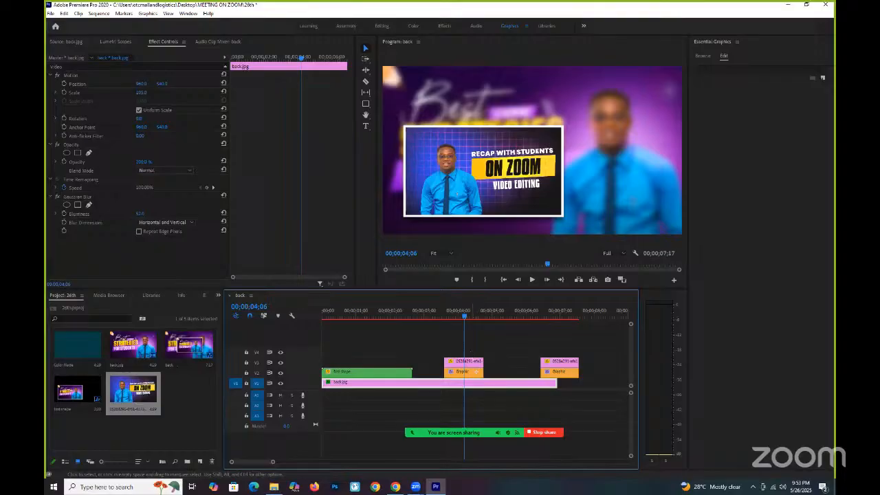
drag(486, 352, 478, 364)
right_click(477, 365)
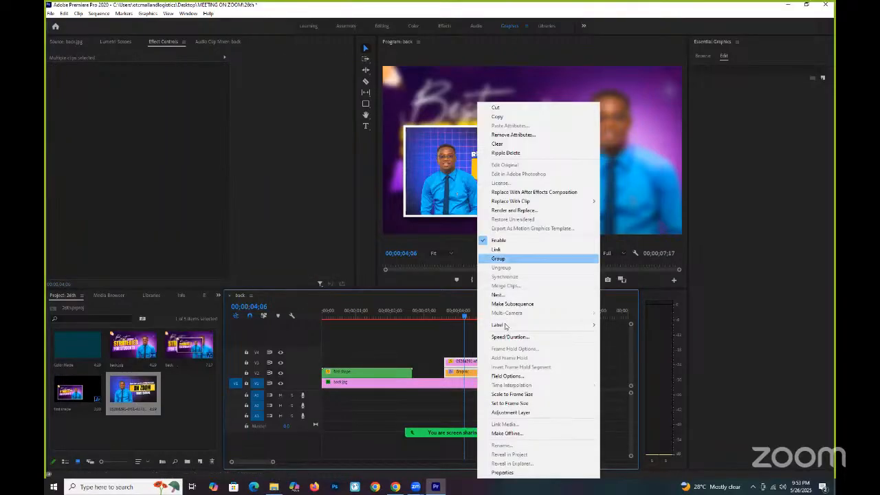
click(498, 294)
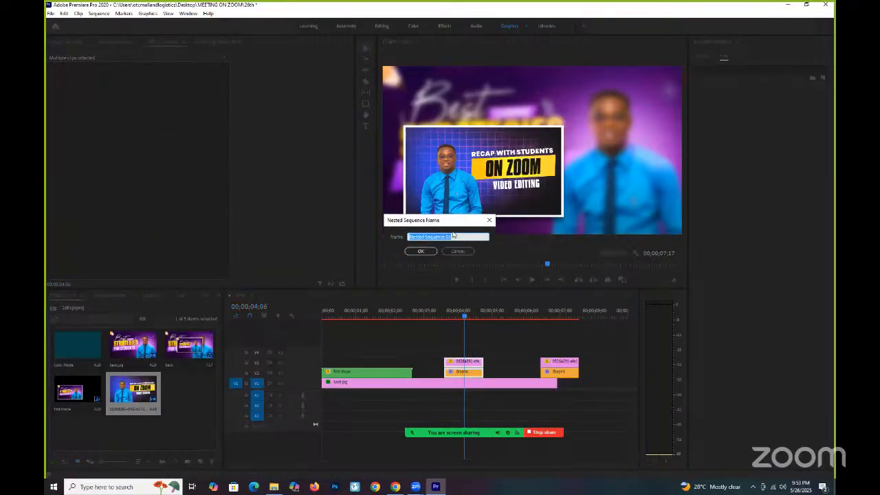
text(second shape)
key(Return)
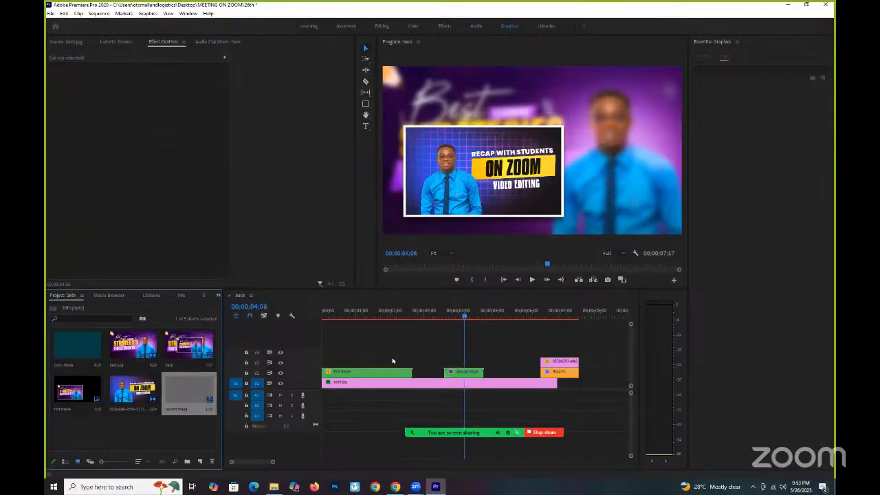
Set the second shape nested clip's Position to about 1290, 408, following the first shape clip
click(382, 375)
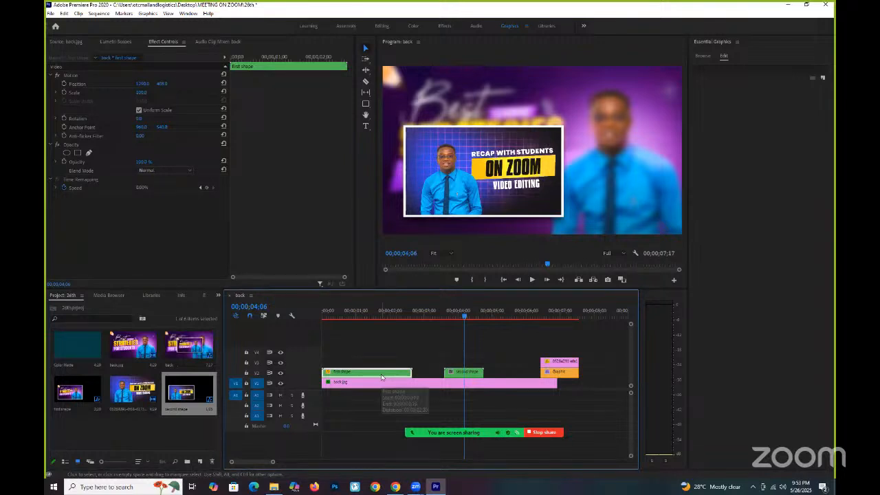
click(476, 376)
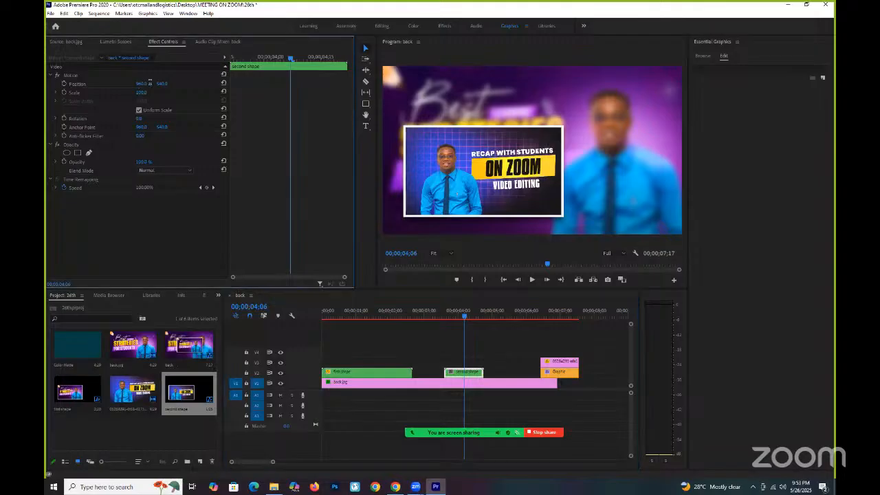
click(142, 83)
text(1200)
click(164, 83)
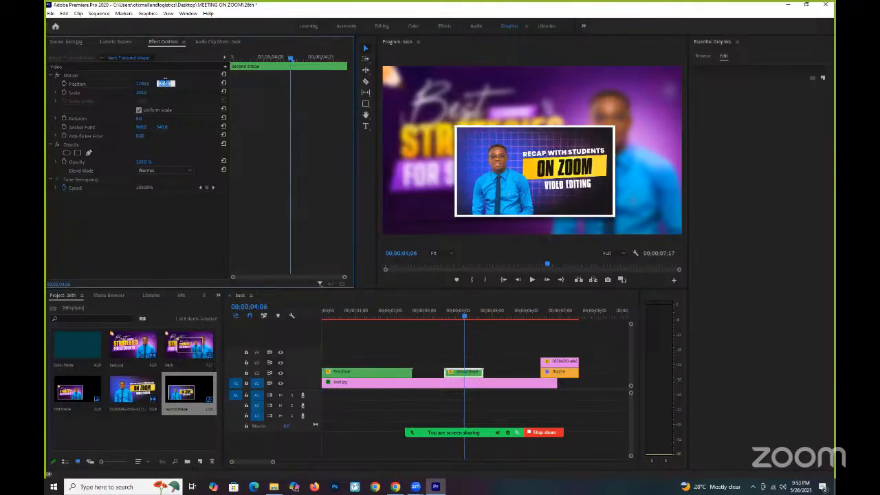
text(408)
key(Return)
Move the second shape clip onto V3 at the start of the sequence, directly above first shape, and set the playhead to 00;00;00;12
click(453, 376)
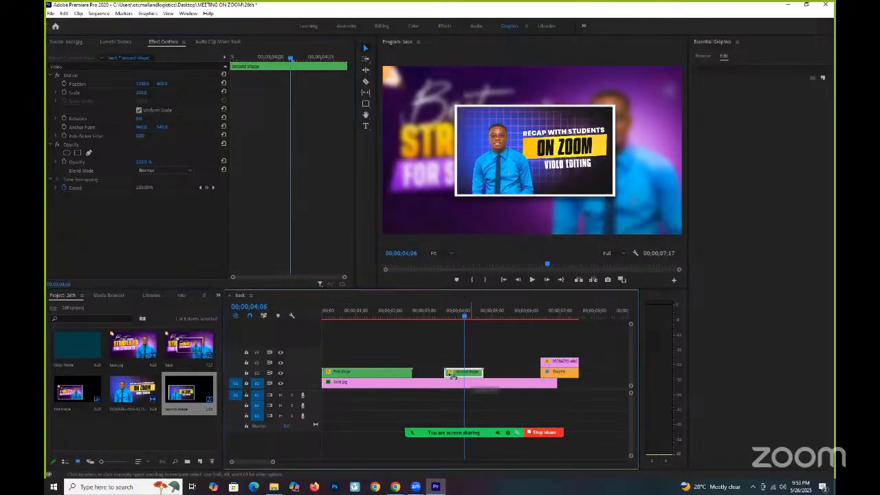
drag(453, 376, 434, 372)
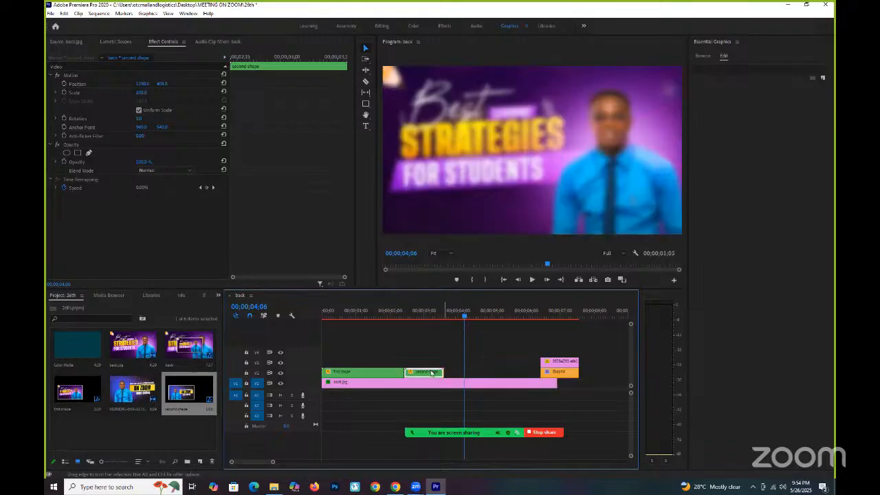
click(380, 326)
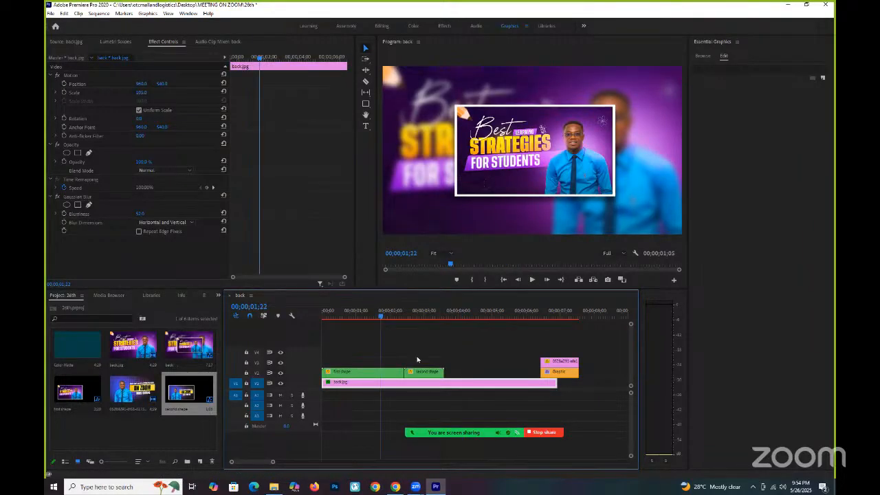
drag(413, 372, 339, 367)
click(334, 315)
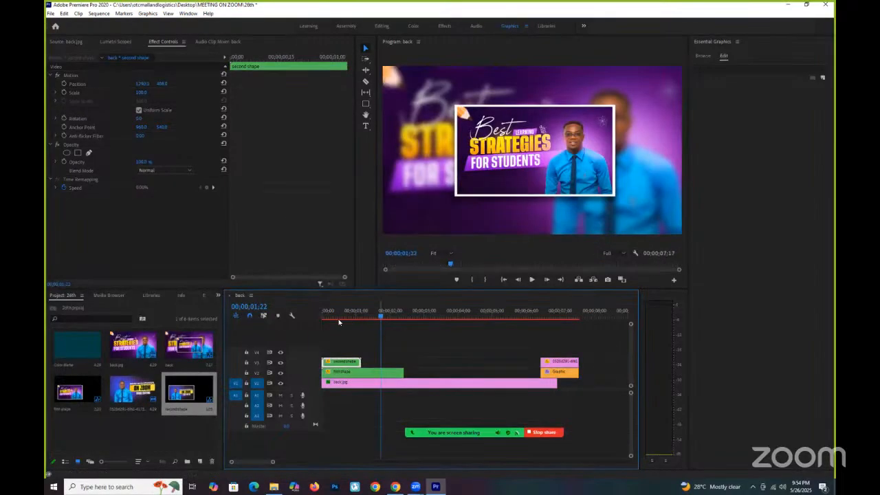
Trim the first shape clip on V2 to end together with the second shape clip above it
click(356, 361)
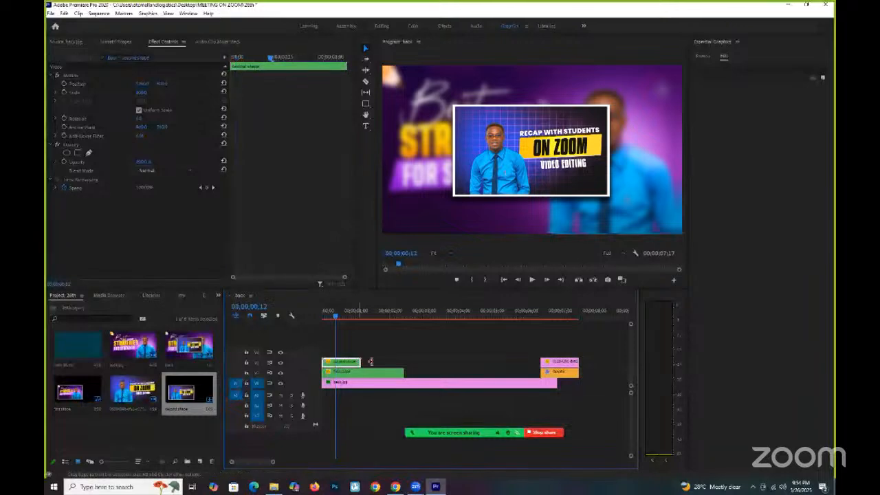
drag(361, 361, 369, 361)
drag(380, 372, 361, 372)
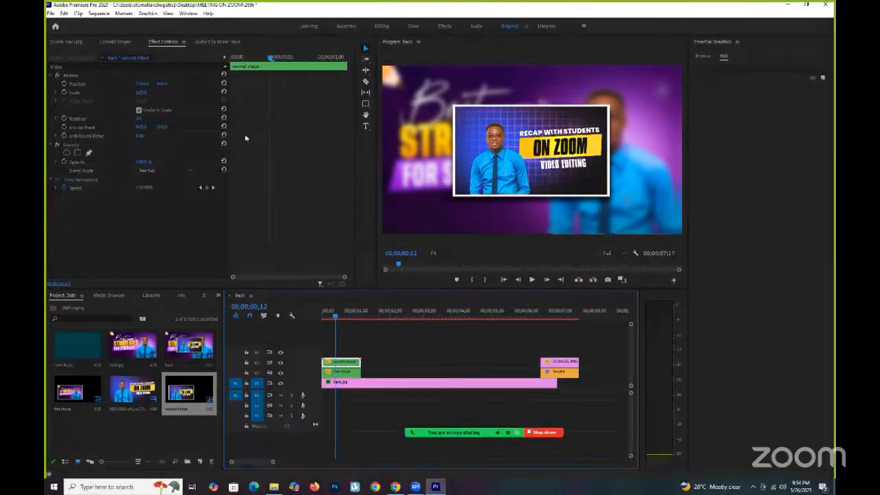
Import the Computer swoosh sound from the Swishes (100) folder inside sound best on drive D
key(ctrl+i)
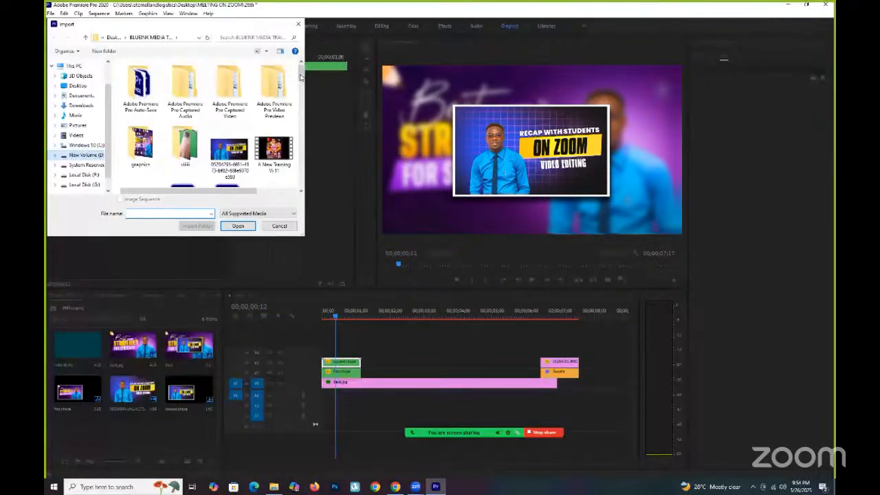
drag(300, 77, 301, 166)
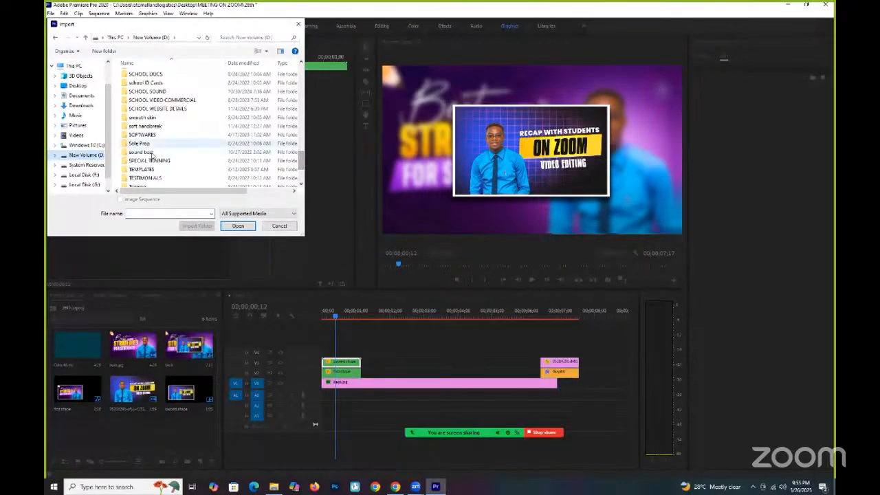
double_click(145, 152)
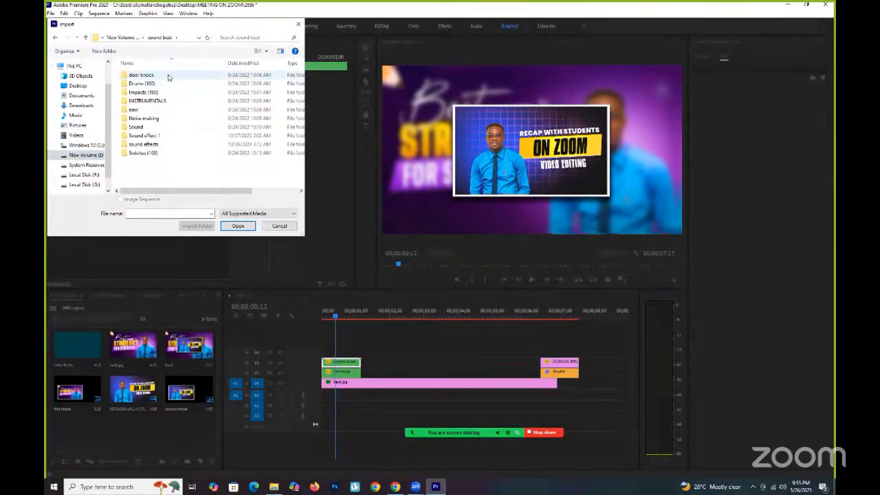
click(151, 152)
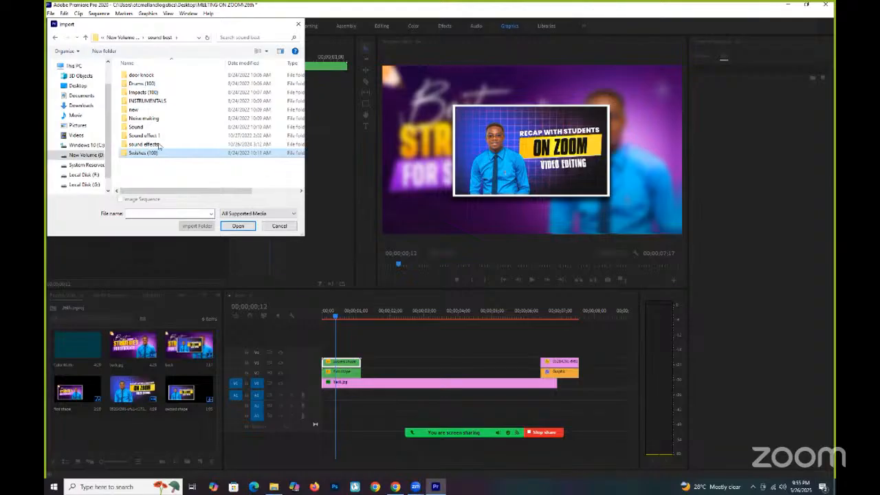
key(Return)
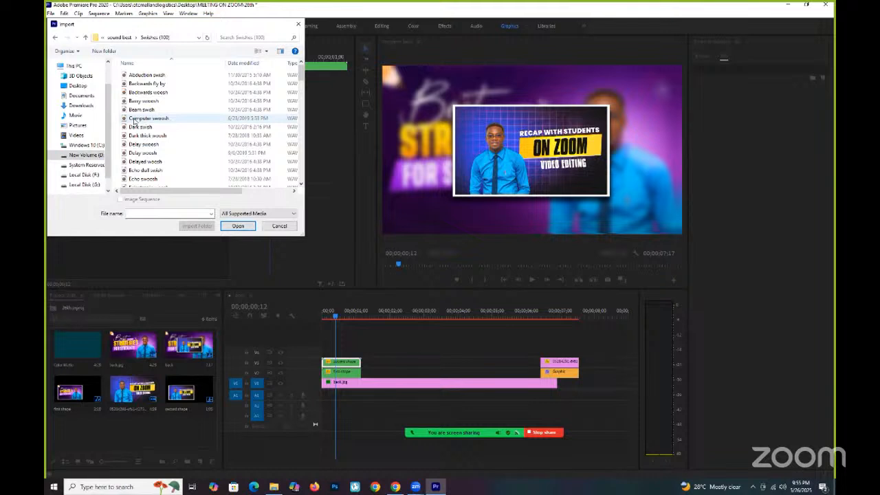
double_click(134, 121)
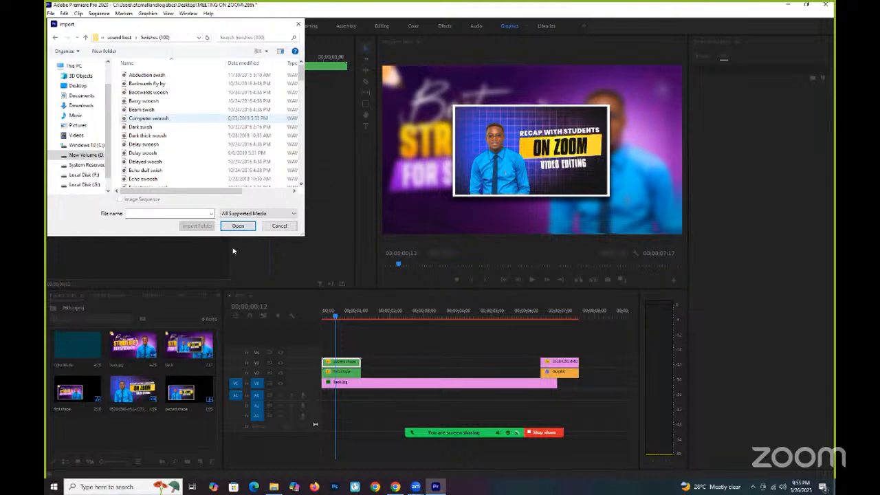
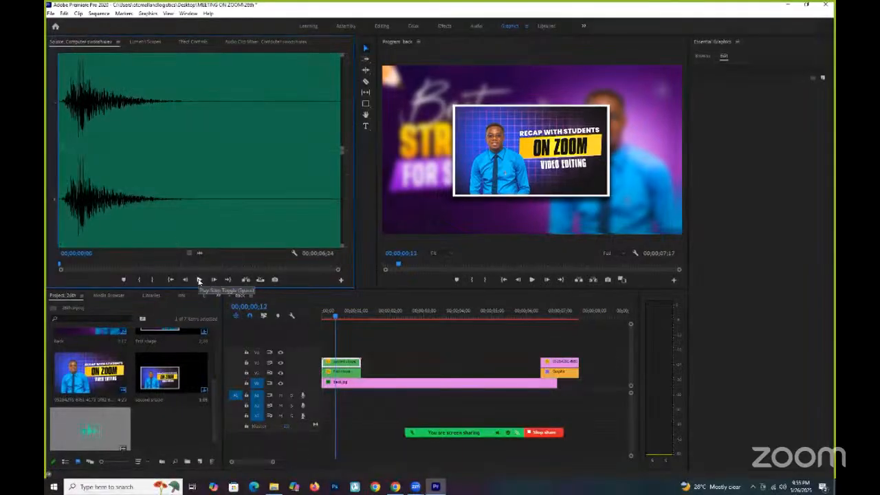
Preview the Computer swoosh sound in the source view and mark In at 00;00;00;02 and Out at about 00;00;01;06
click(200, 279)
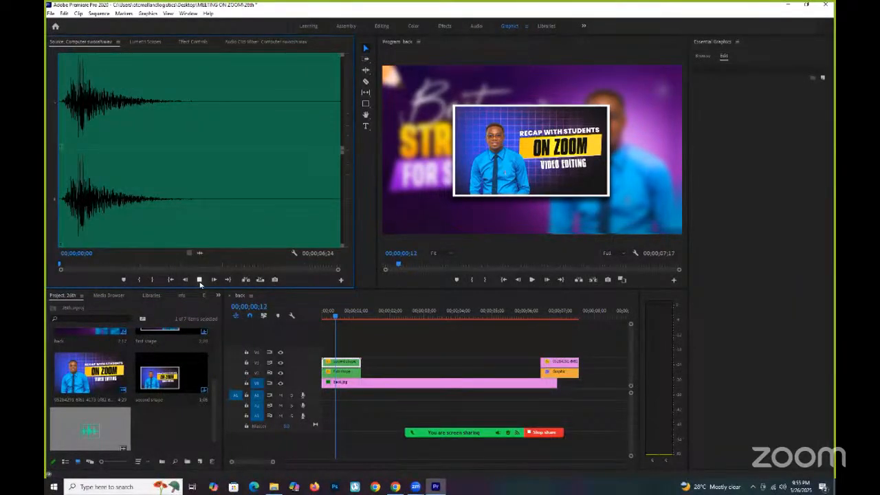
click(100, 266)
click(60, 264)
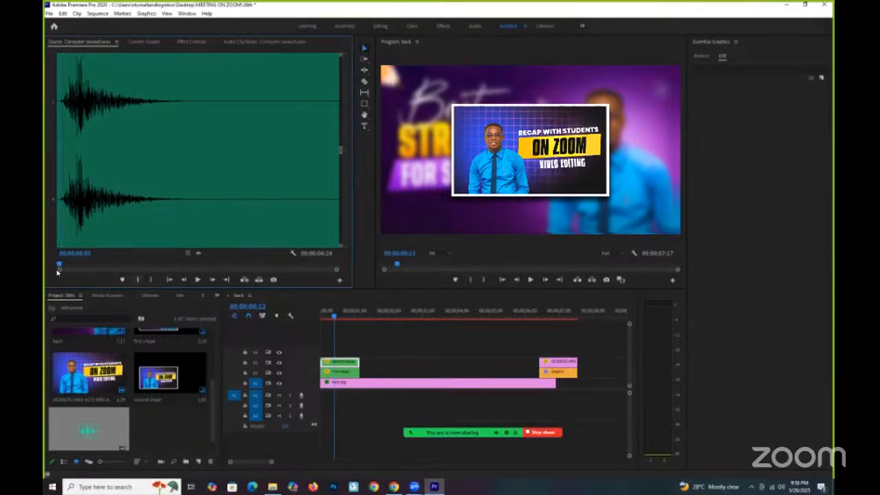
key(i)
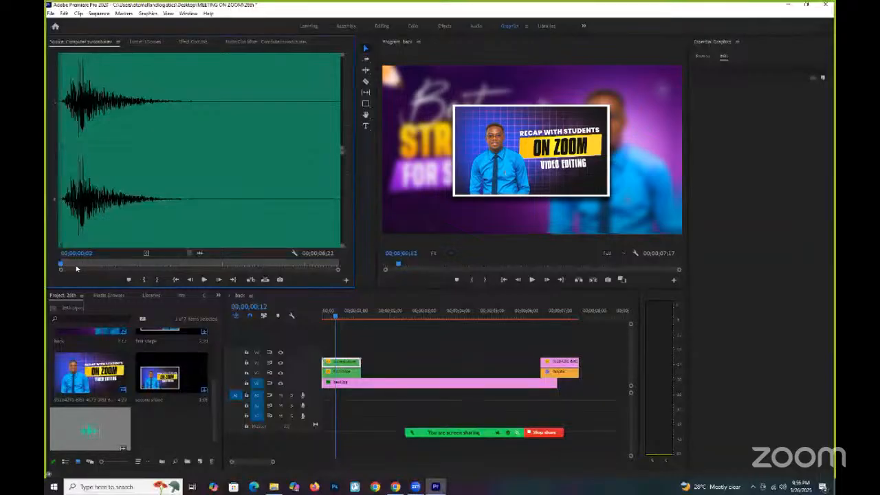
click(64, 267)
key(space)
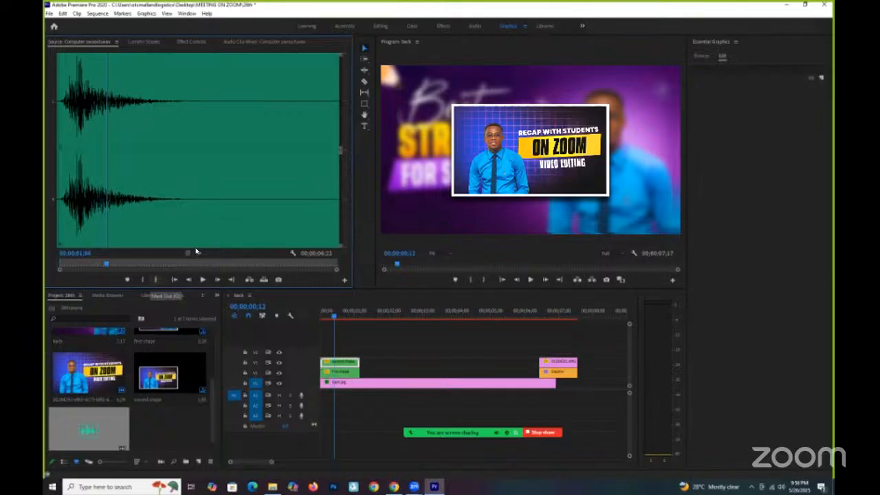
key(o)
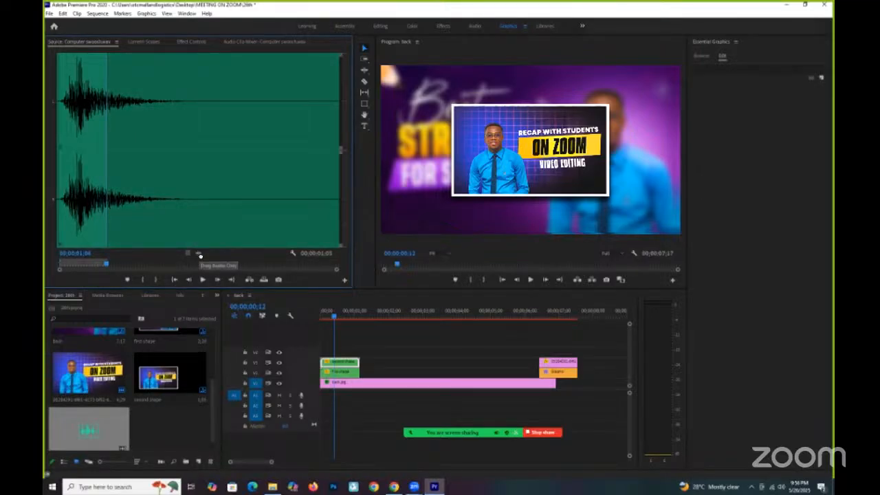
Place the marked swoosh section on A1 at the start of the sequence and play it back with the picture
drag(356, 337, 322, 398)
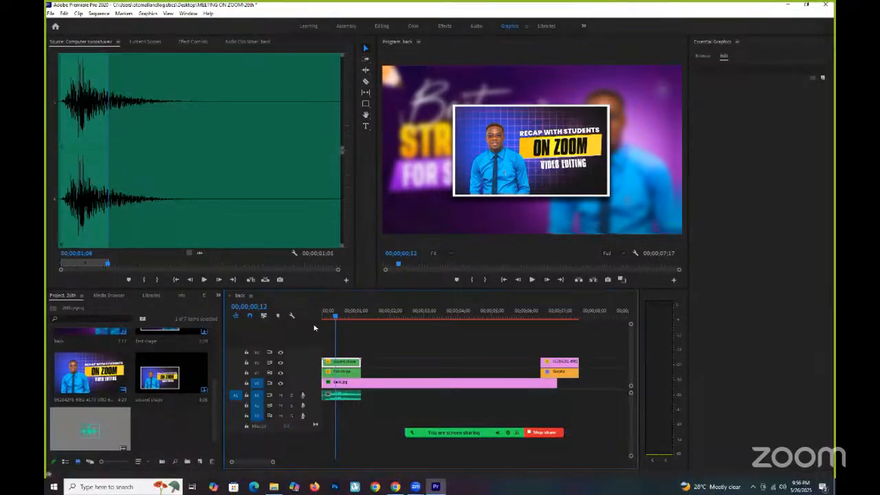
key(Home)
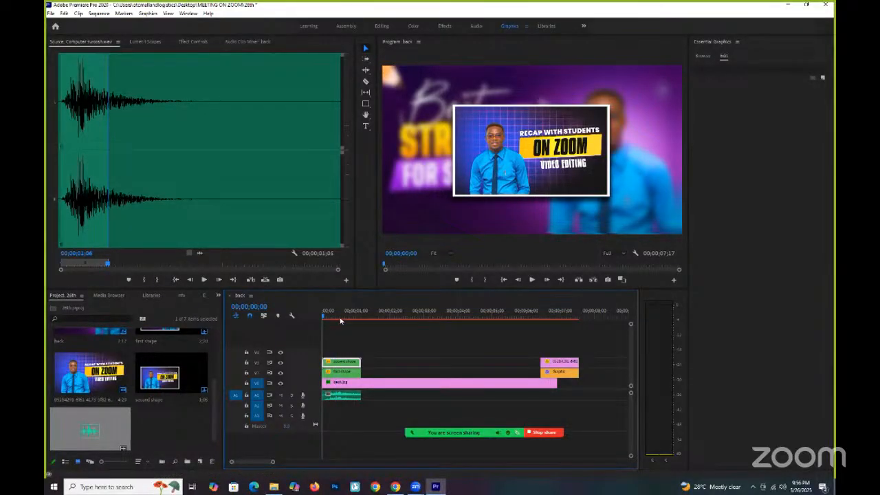
key(space)
key(space)
key(Home)
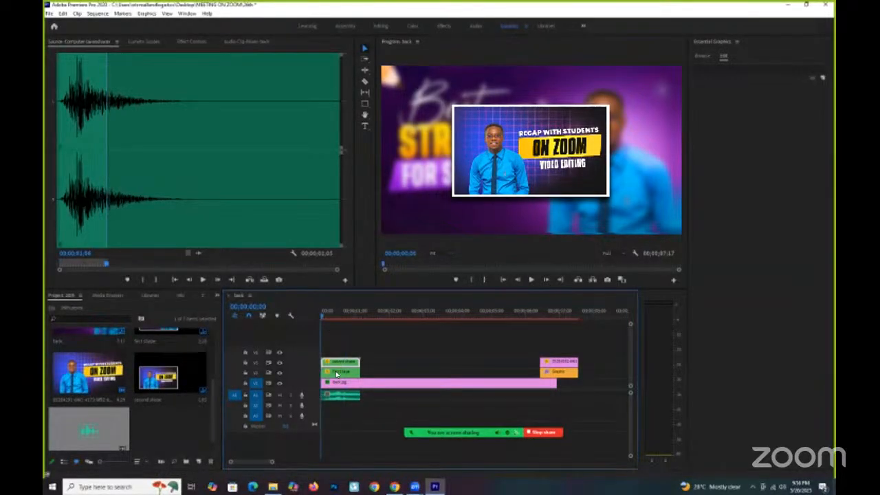
Move the second shape clip to about two seconds on V3, and keyframe the first shape's Position off-screen left at the sequence start
drag(335, 367, 405, 363)
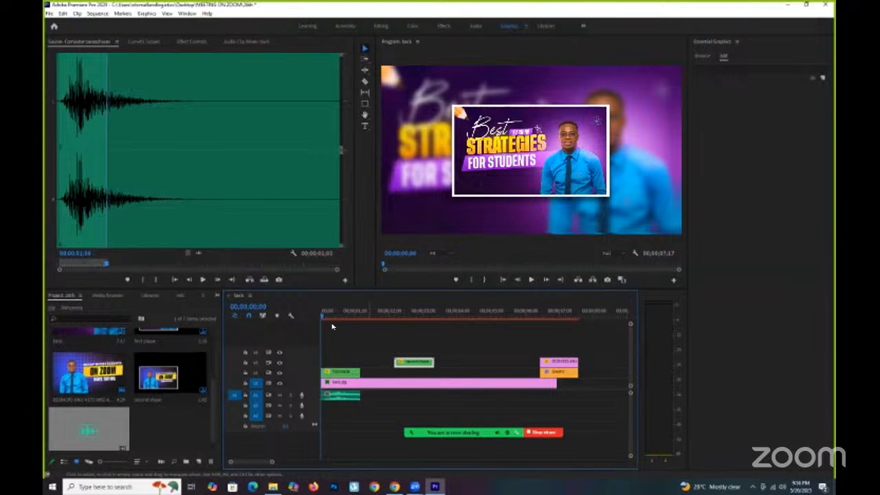
click(334, 372)
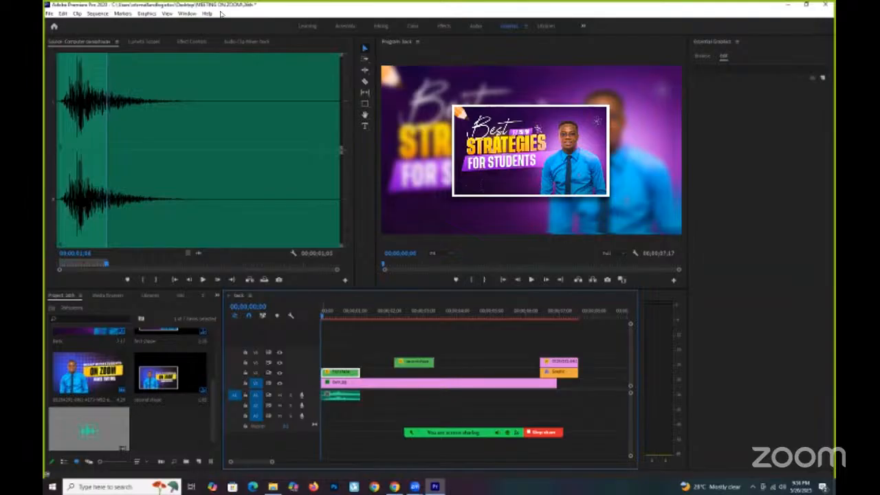
click(197, 42)
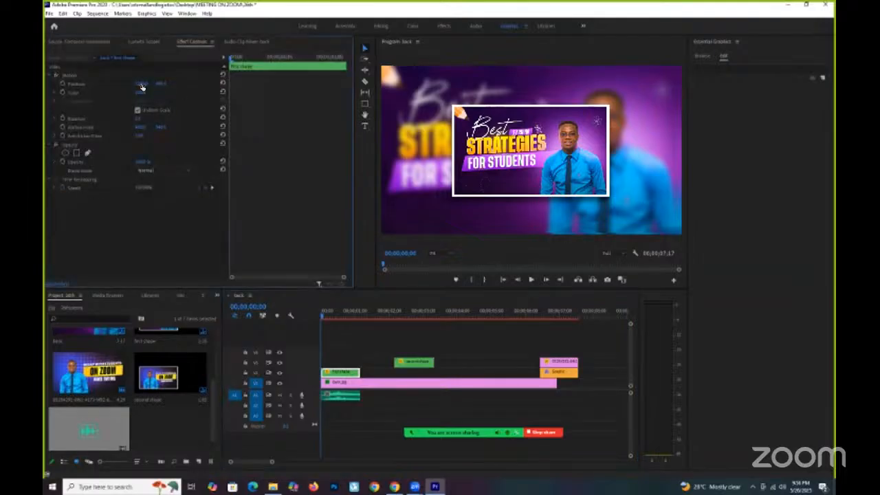
drag(141, 84, 76, 84)
drag(157, 42, 212, 157)
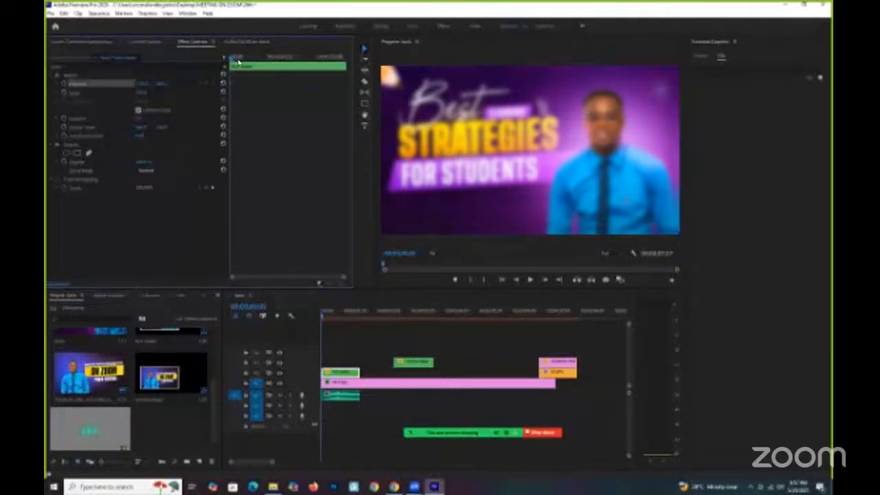
Two frames in, keyframe the first shape's Position horizontally so the picture sits roughly in the middle of the frame
key(Right)
key(Right)
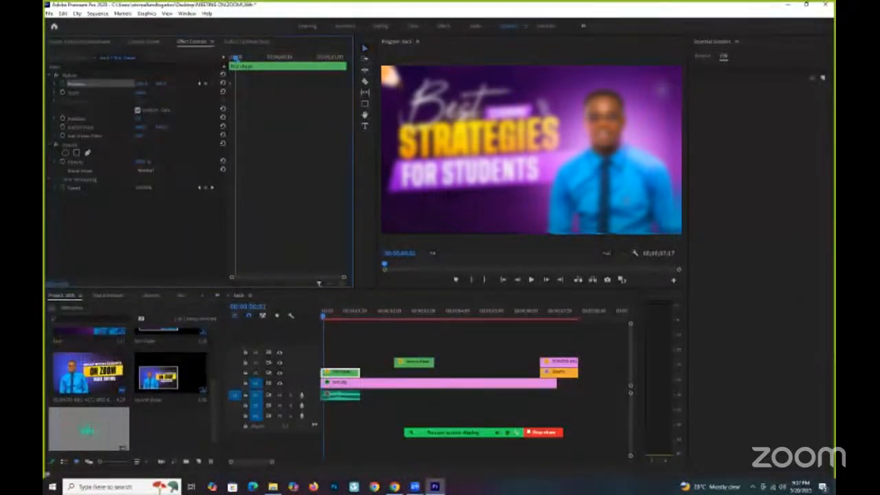
drag(141, 83, 673, 83)
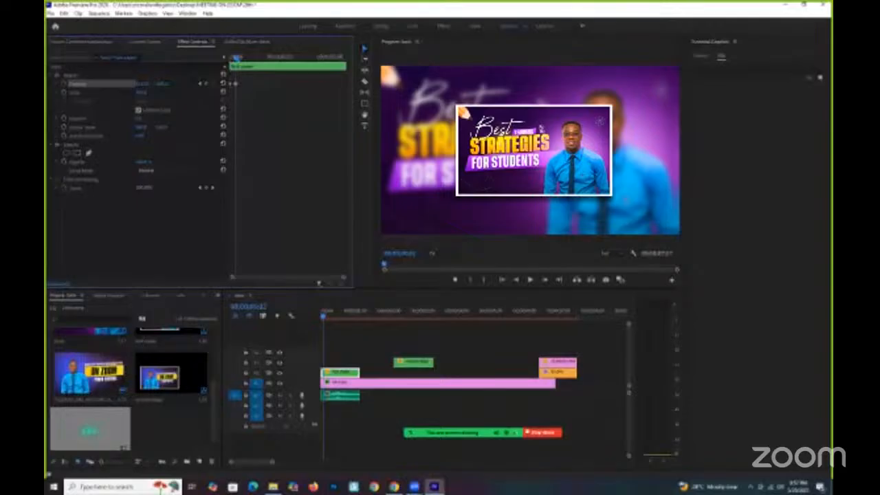
drag(142, 84, 140, 84)
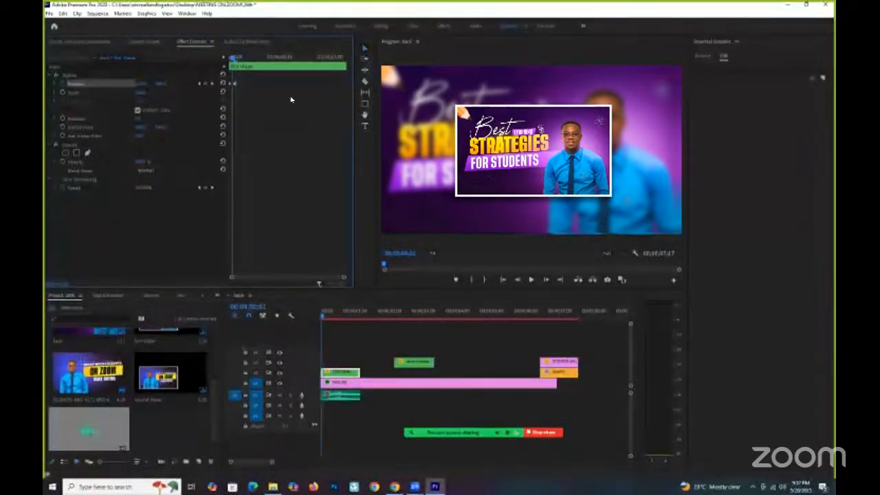
key(Left)
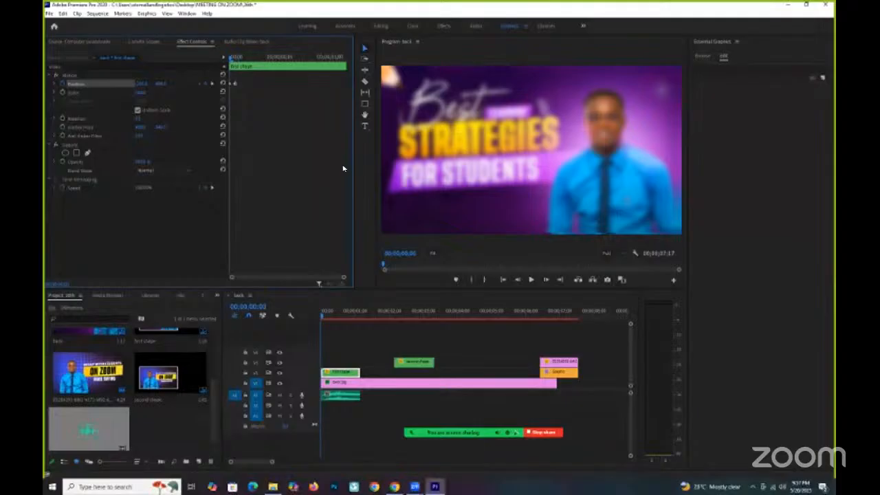
Play the sequence from the start repeatedly to check the speed of the first shape's slide-in against the swoosh
key(space)
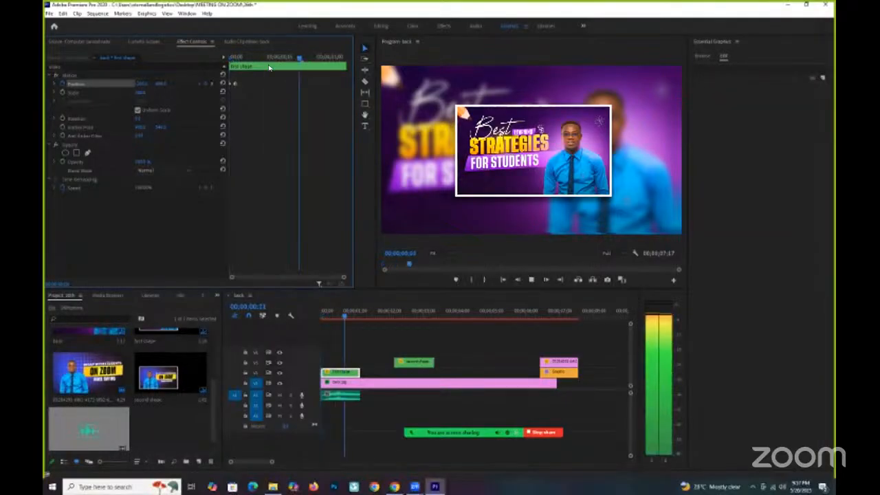
key(space)
key(Home)
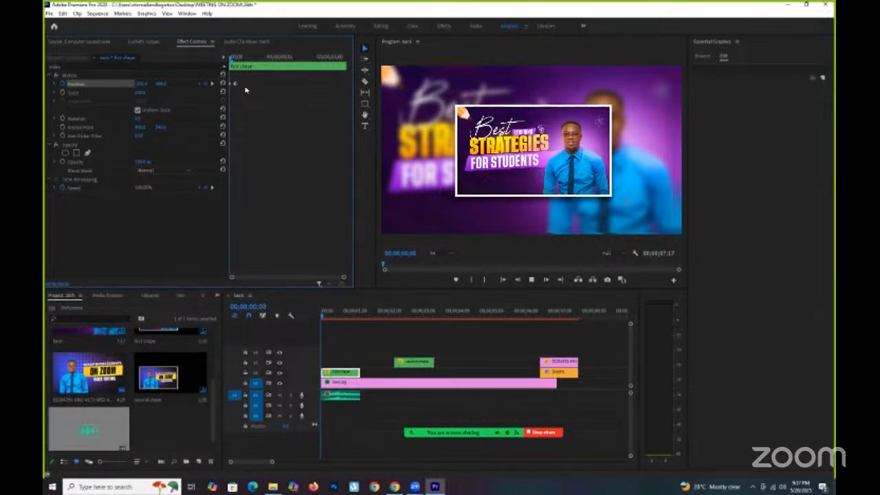
key(space)
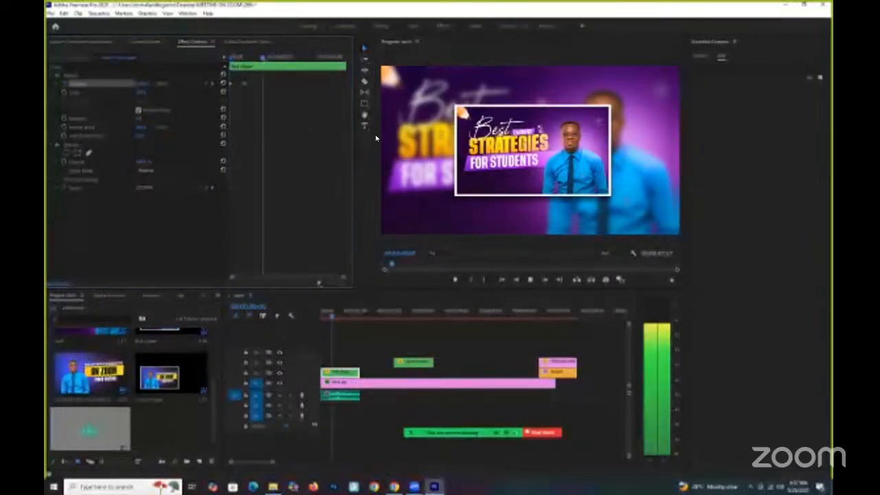
key(space)
key(space)
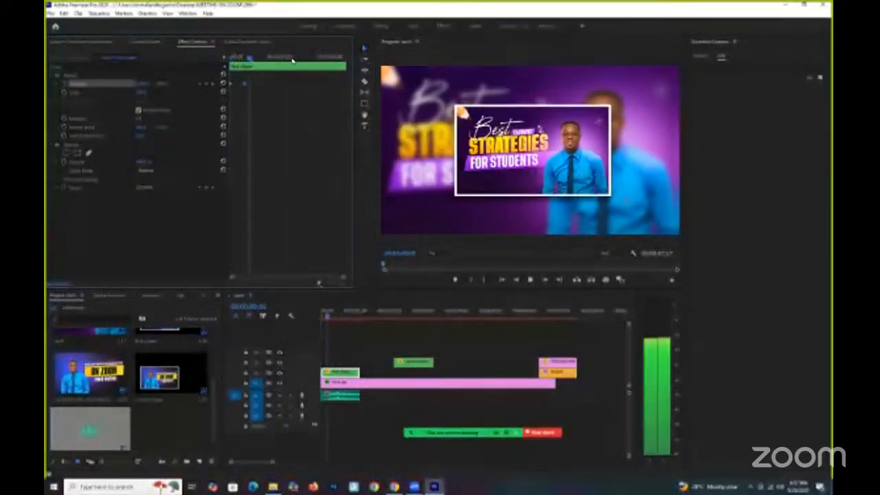
Slow the first shape's slide-in by ending its Position animation at about 00;00;00;19, and replay from the start
key(space)
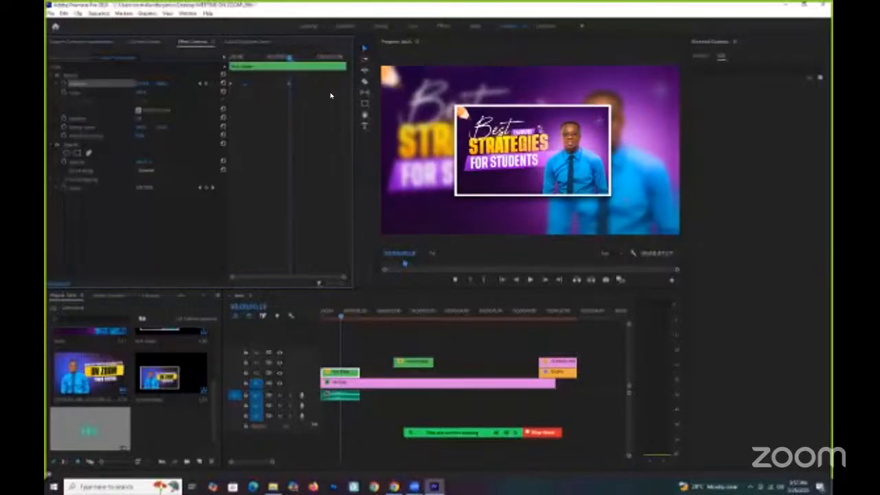
key(Home)
key(space)
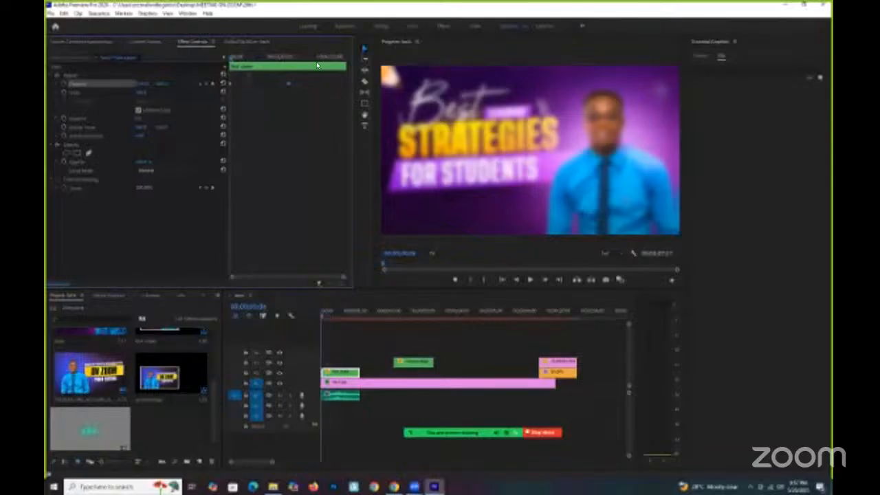
key(space)
key(space)
key(space)
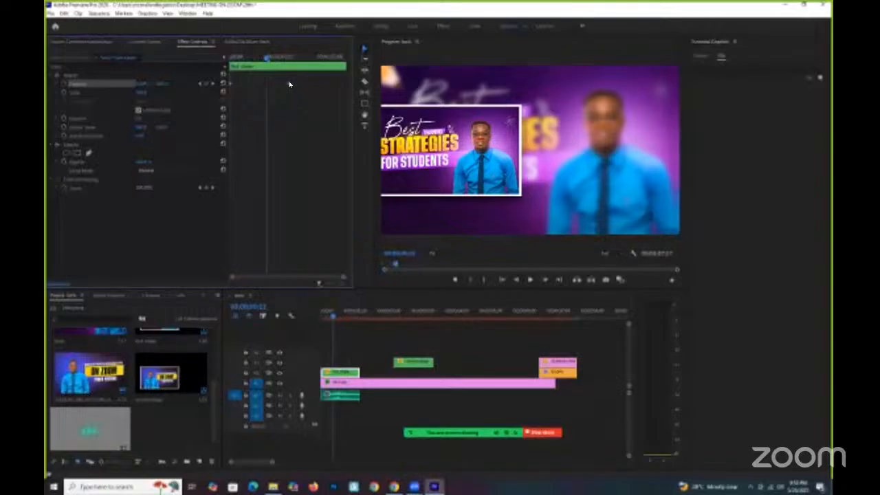
Bring the first shape's ending Position keyframe a few frames earlier to the playhead and replay from the start
drag(286, 85, 287, 83)
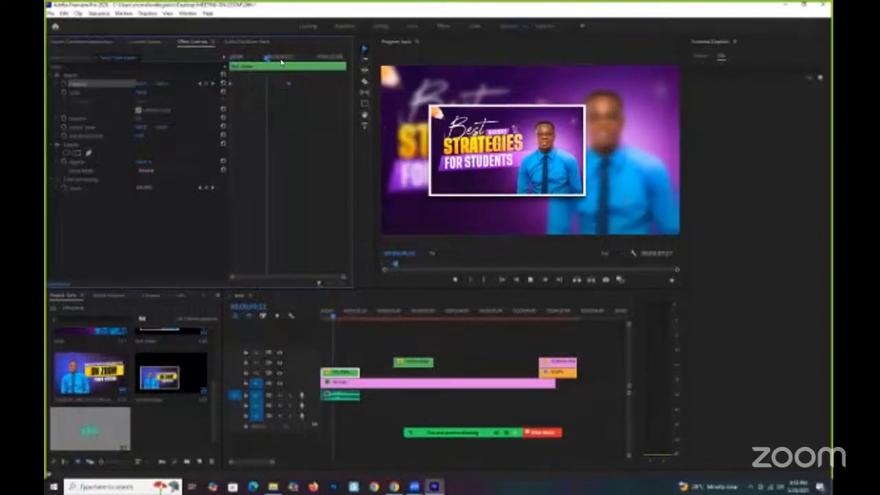
click(283, 59)
drag(441, 158, 468, 180)
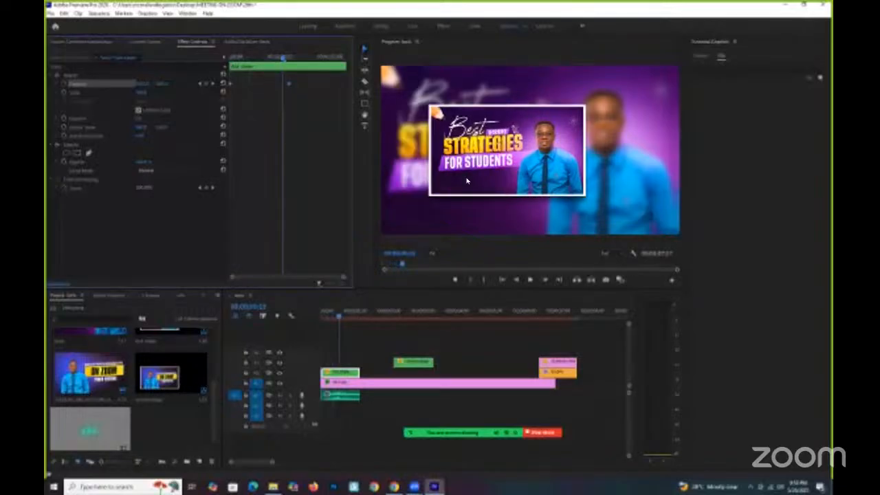
key(ctrl+z)
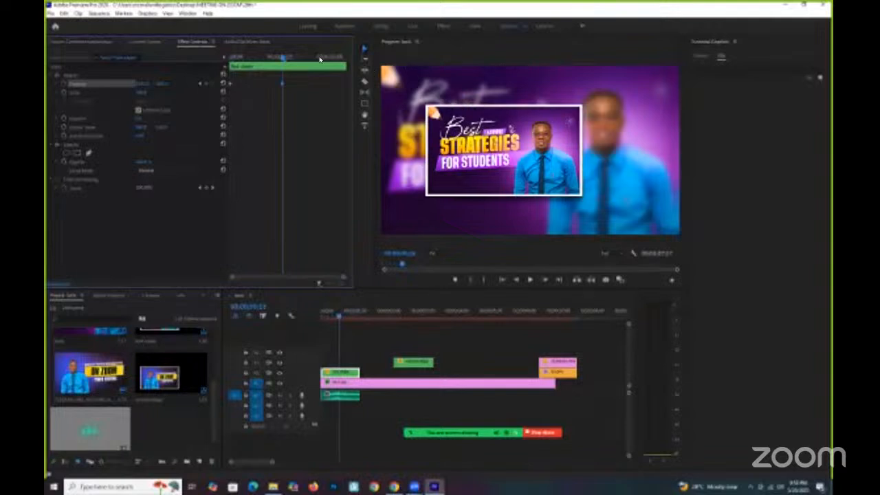
key(Home)
key(space)
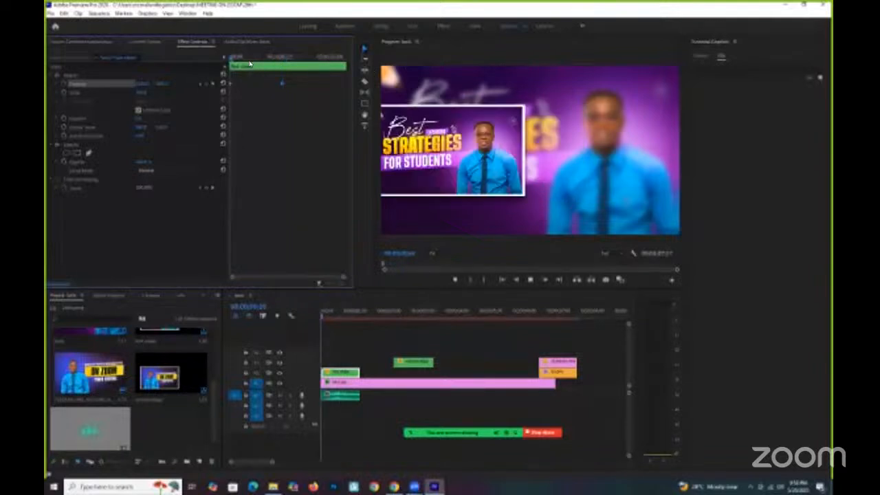
Undo the last three changes to the first shape's Position animation
key(ctrl+z)
key(ctrl+z)
key(ctrl+z)
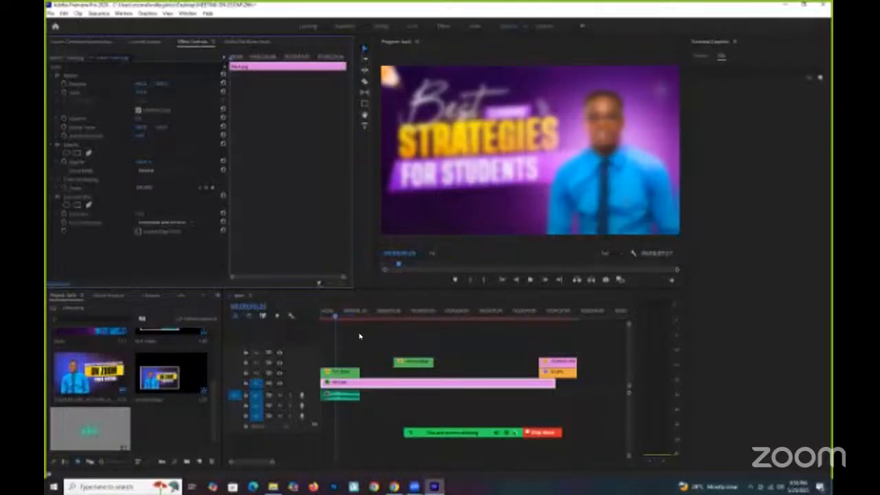
Replay the opening of the sequence to check the first shape's restored slide-in against the swoosh
key(Home)
scroll(318, 330, down, 3)
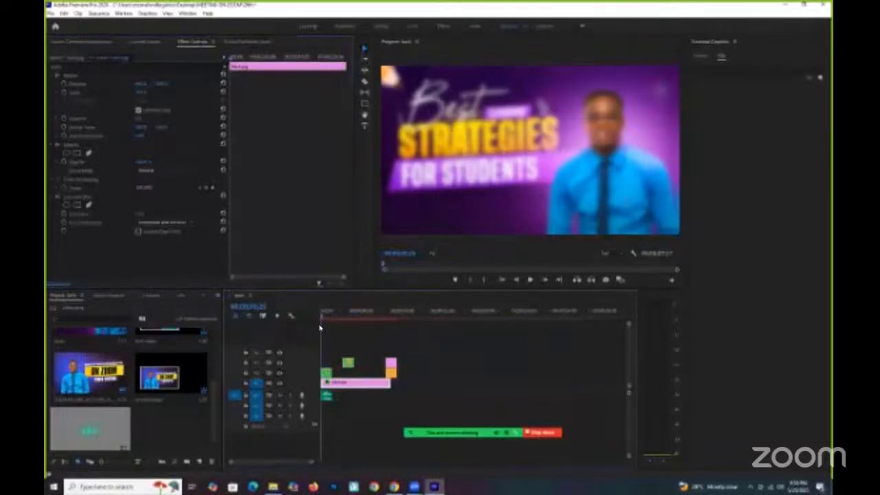
key(space)
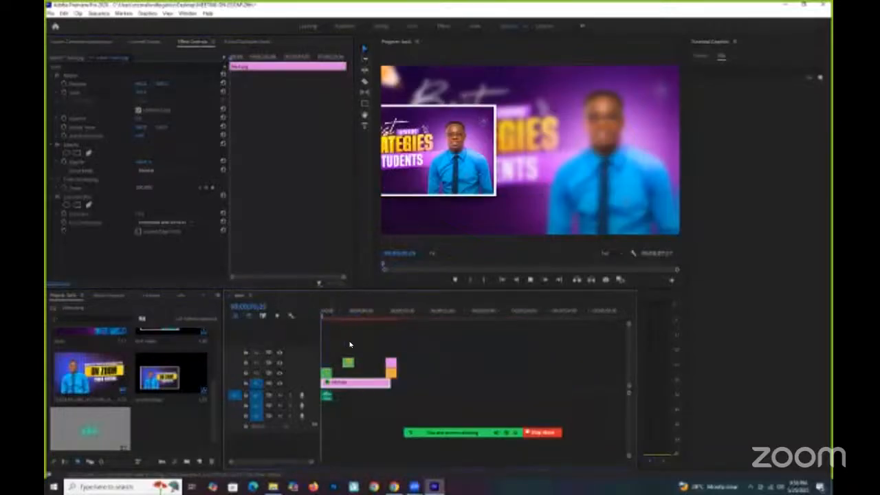
key(space)
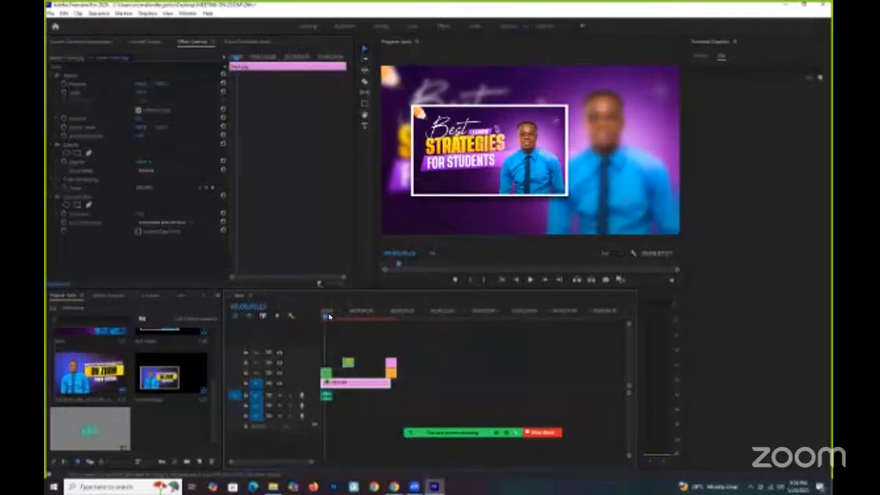
key(space)
key(space)
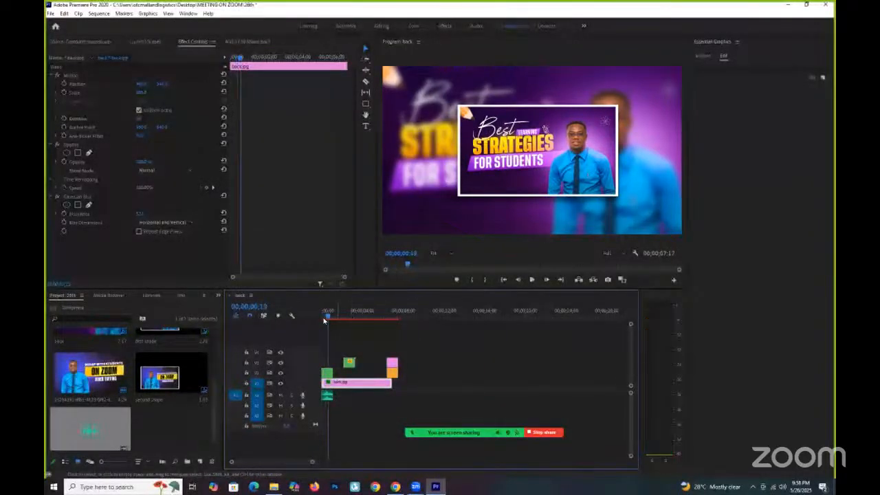
Bring the first shape's ending Position keyframe slightly earlier, to about 00;00;00;14, and replay from the start
key(Home)
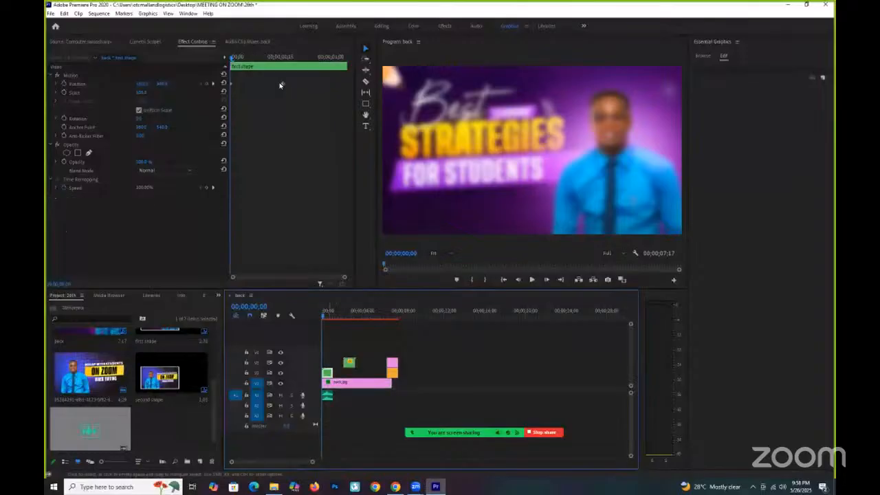
drag(283, 83, 276, 85)
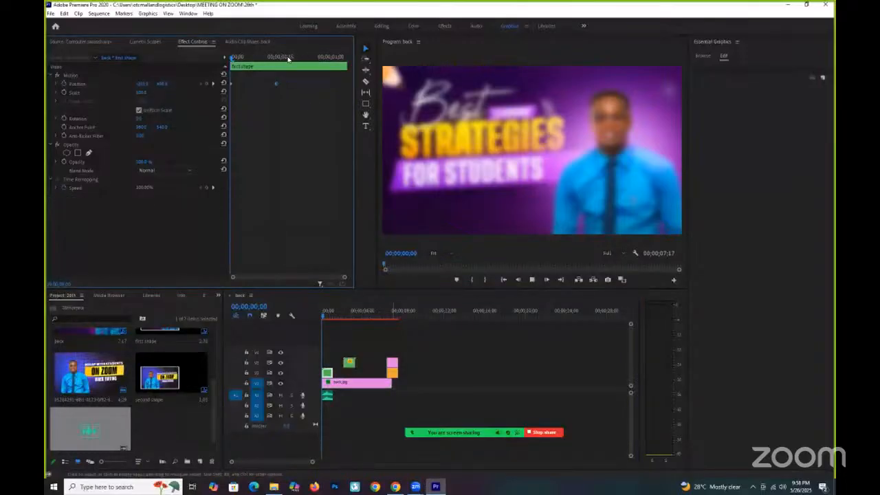
key(space)
key(space)
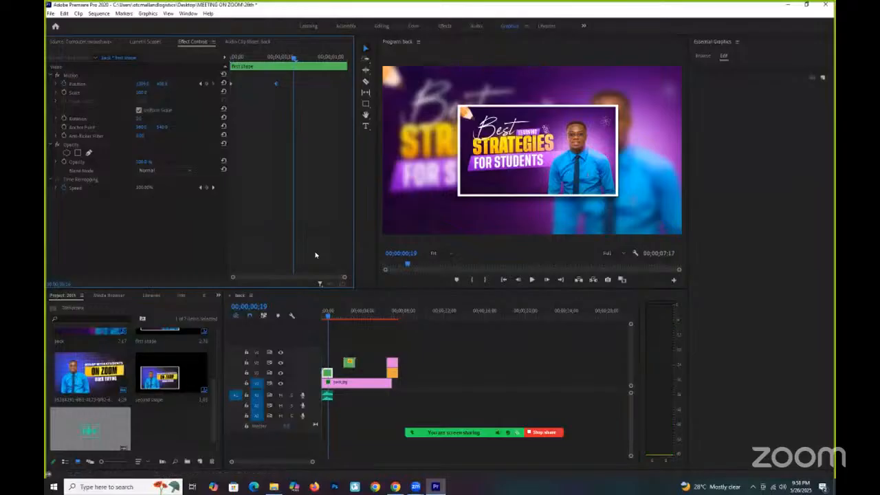
key(Home)
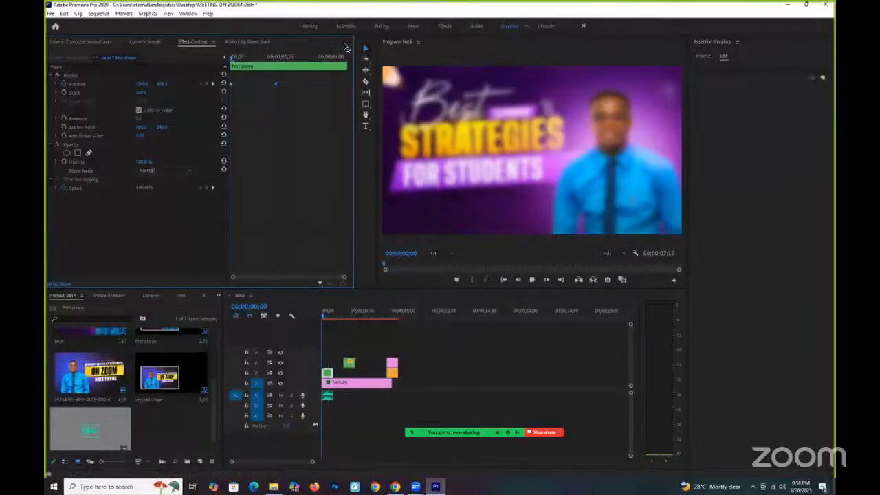
key(space)
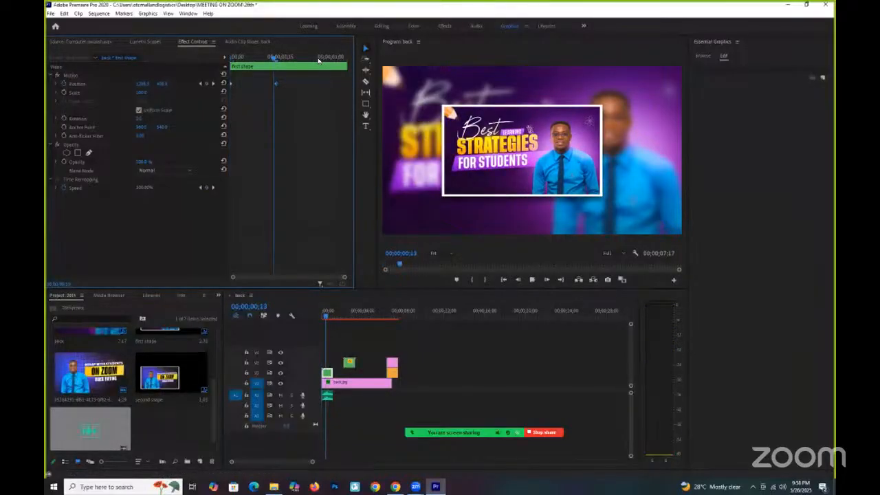
key(space)
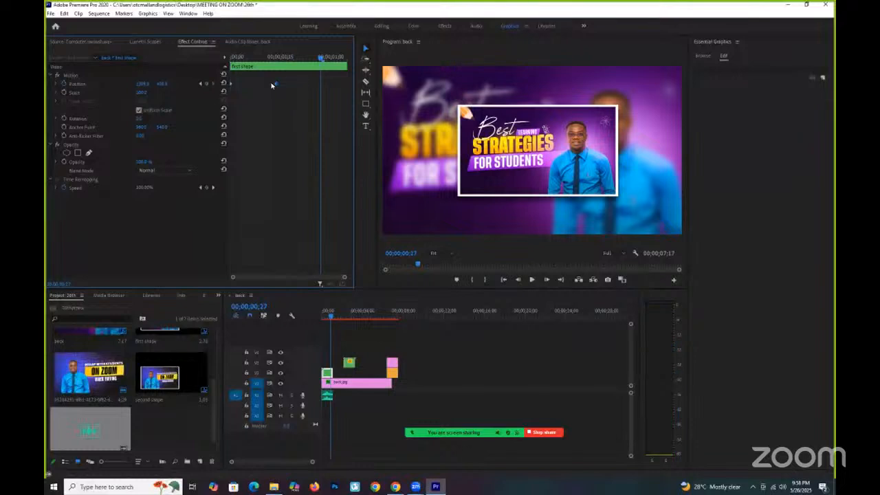
Shorten the first shape's slide-in by ending its Position animation at about 00;00;00;11, and play it back
key(Home)
key(Home)
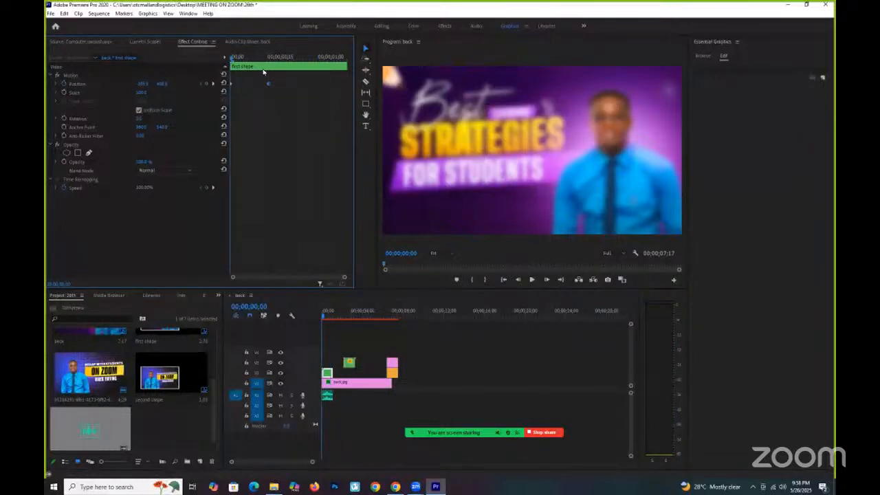
key(space)
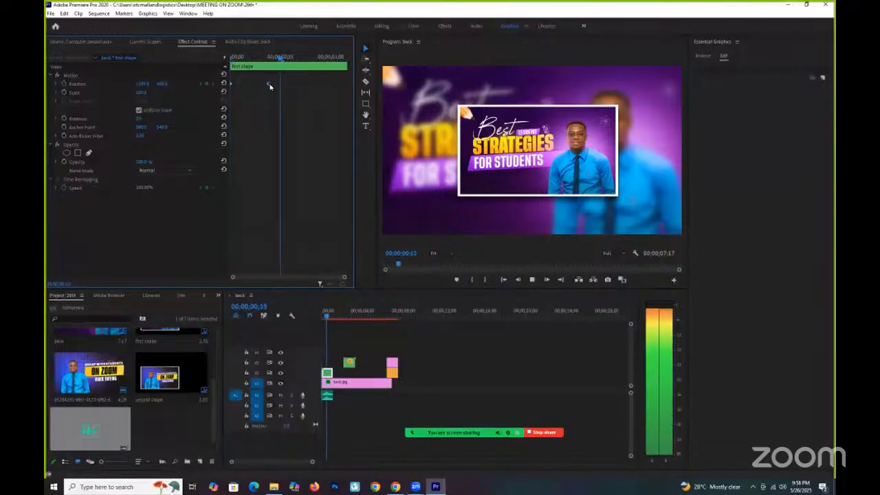
key(space)
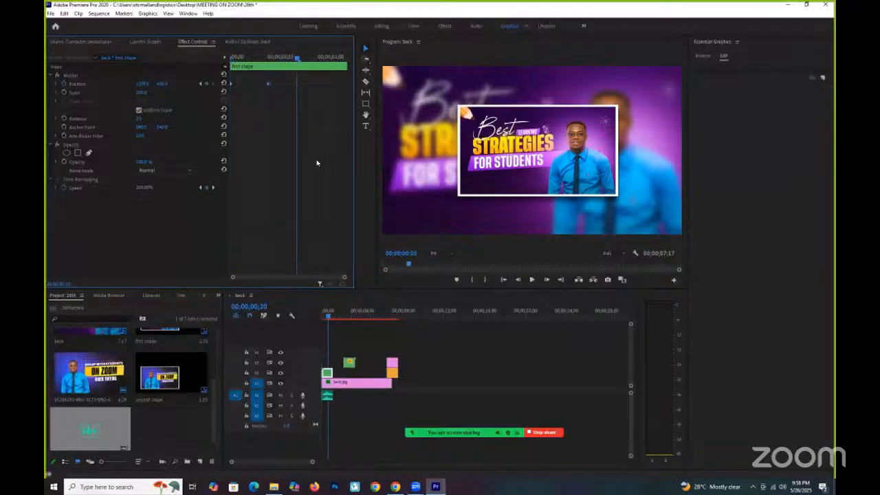
Apply Ease Out temporal interpolation to the first shape's Position keyframes
right_click(268, 84)
right_click(270, 155)
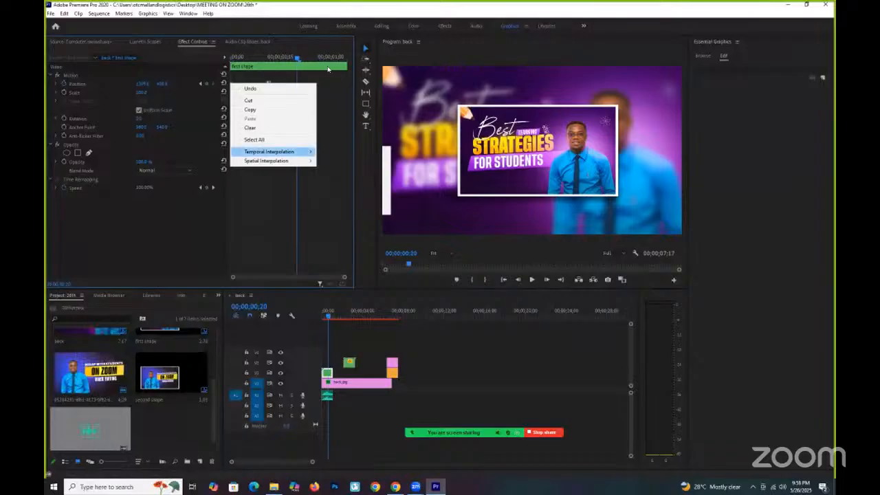
mouse_move(269, 151)
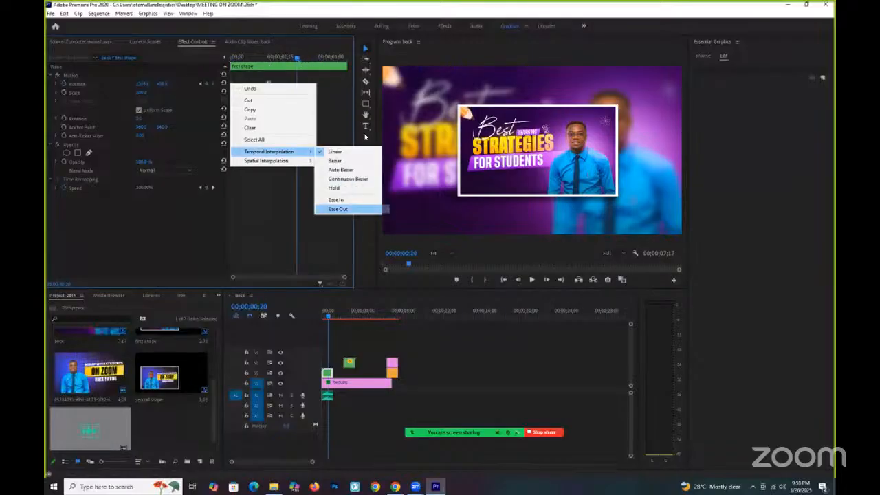
click(338, 209)
Play the eased slide-in of the first shape repeatedly from the start of the sequence
drag(297, 58, 230, 62)
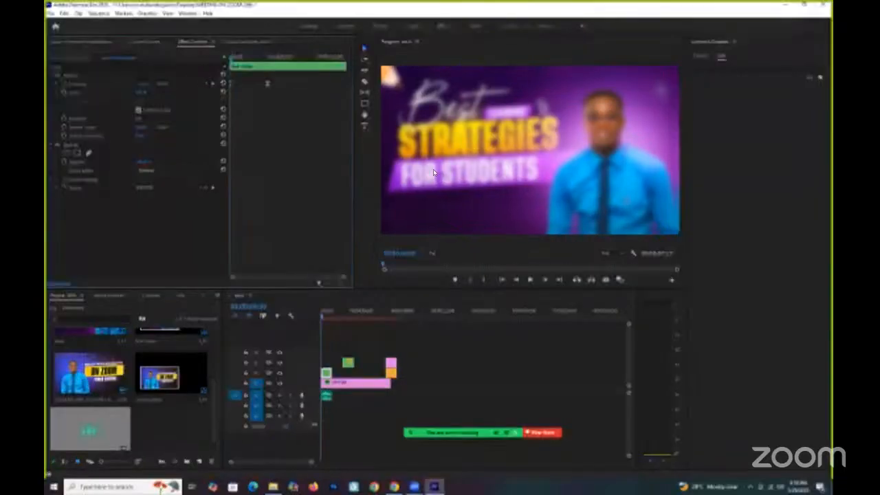
key(space)
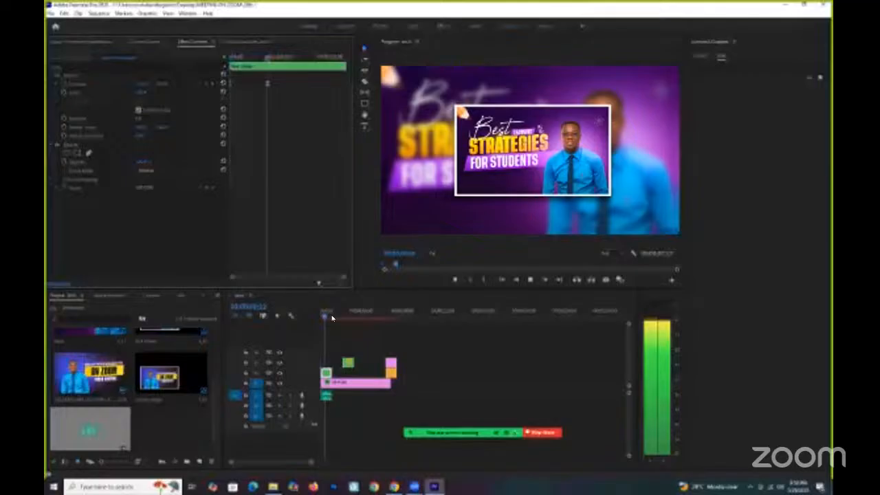
key(space)
key(space)
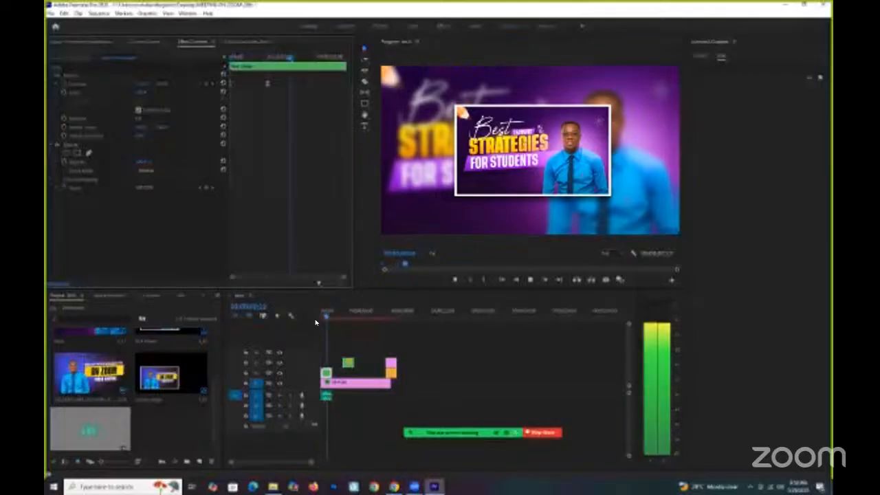
key(space)
drag(325, 325, 329, 326)
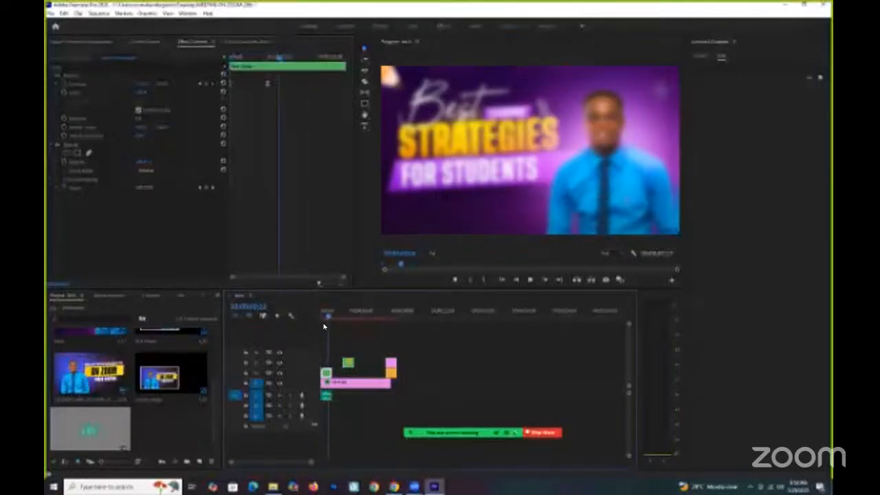
key(space)
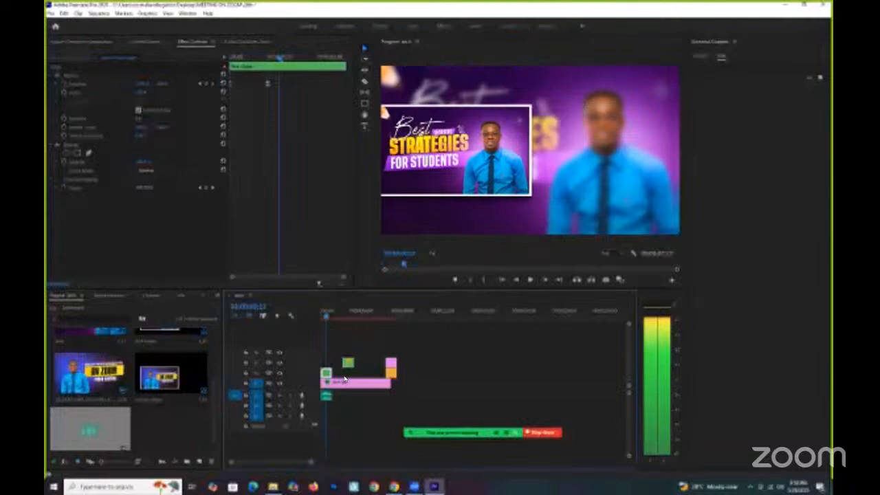
key(space)
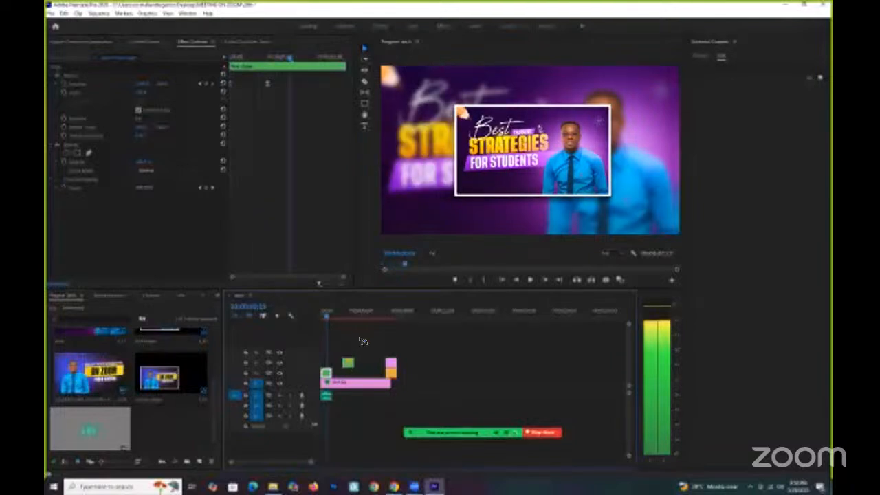
Raise the second shape clip two tracks, and extend the back.jpg and graphic clips inside the first shape nest to about 00;00;05;26
drag(348, 364, 348, 343)
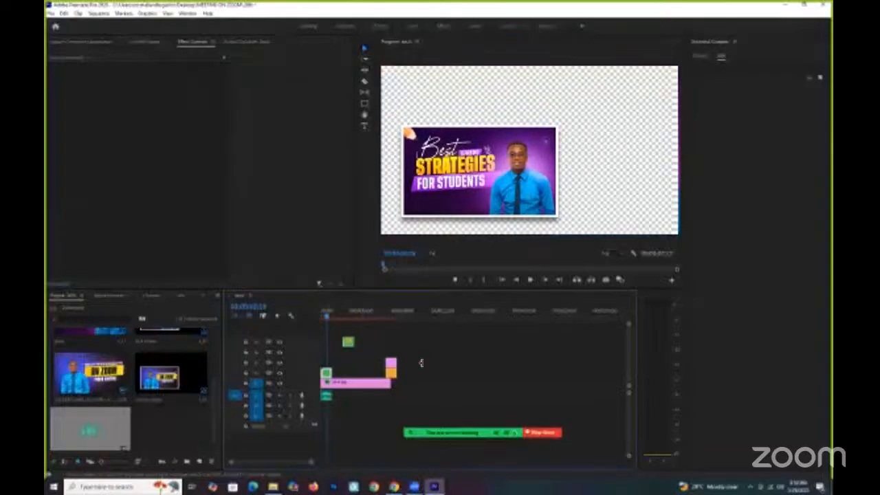
double_click(390, 362)
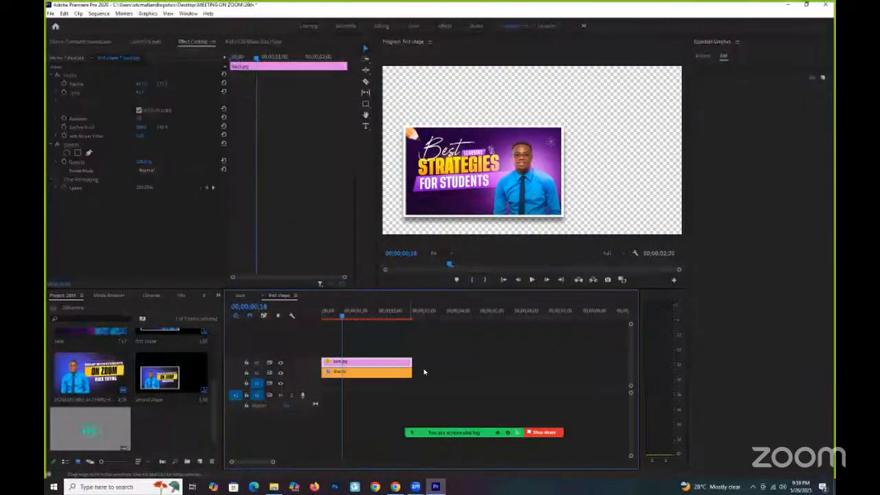
drag(411, 372, 521, 372)
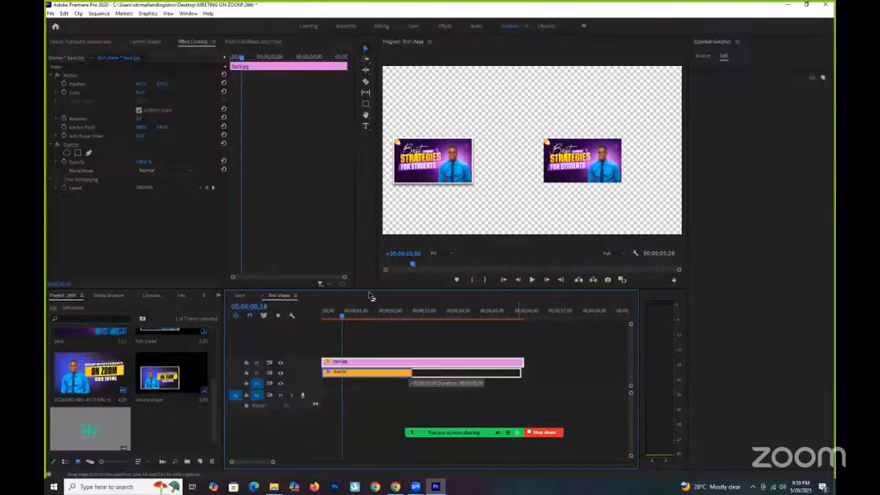
click(266, 297)
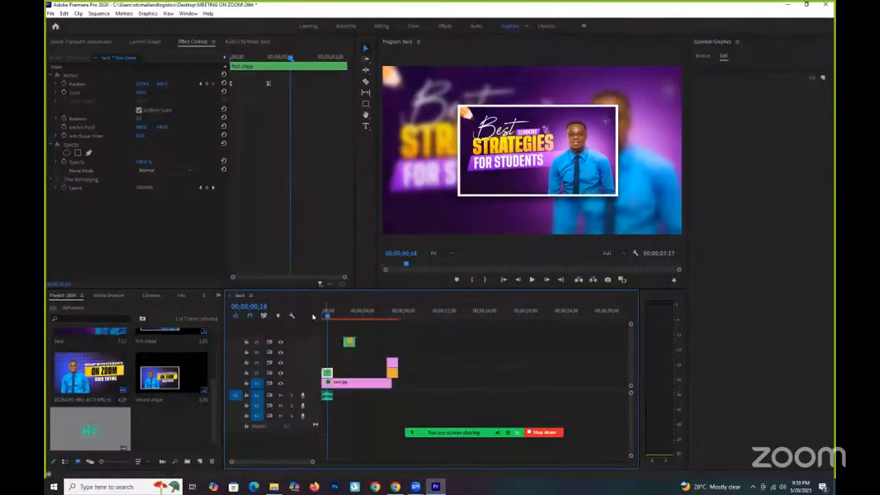
Replay the back sequence from the start to find where the second shape should come in
key(Home)
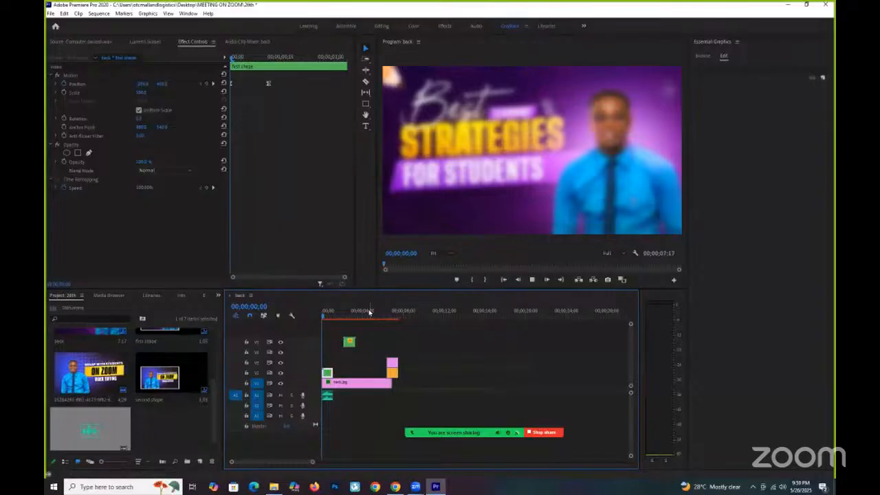
key(space)
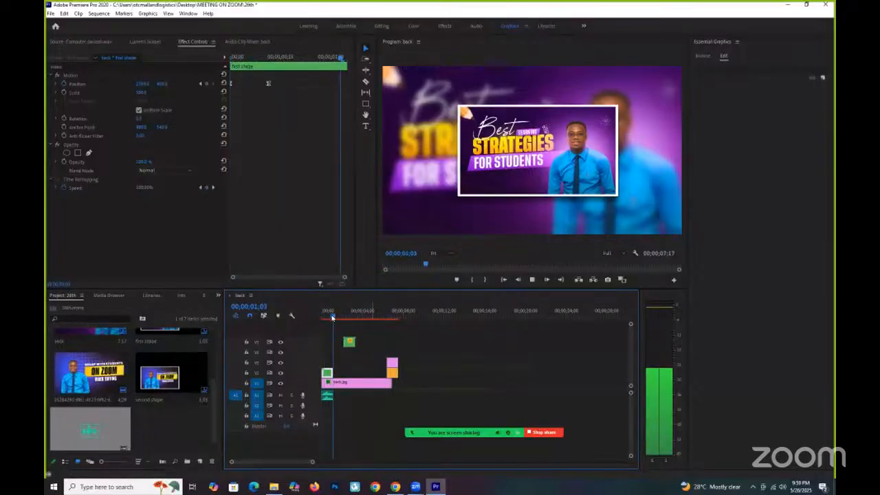
mouse_move(332, 317)
mouse_down()
mouse_move(321, 320)
mouse_move(331, 319)
mouse_up()
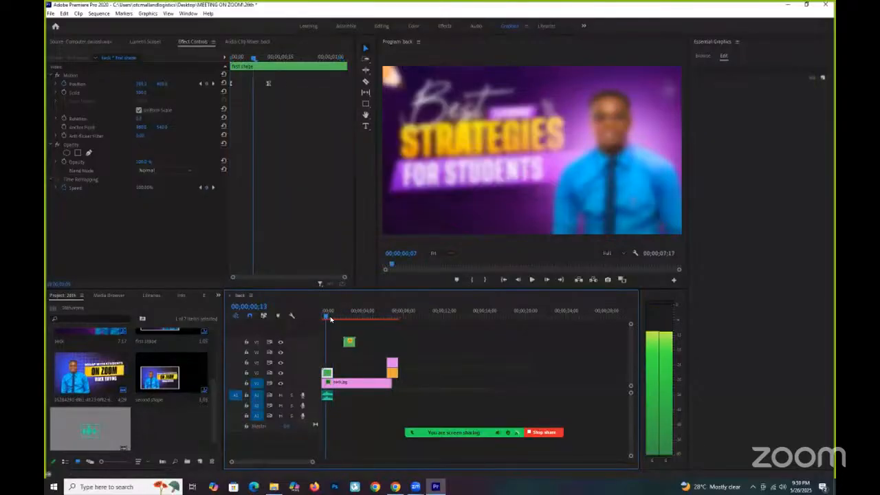
key(Home)
key(space)
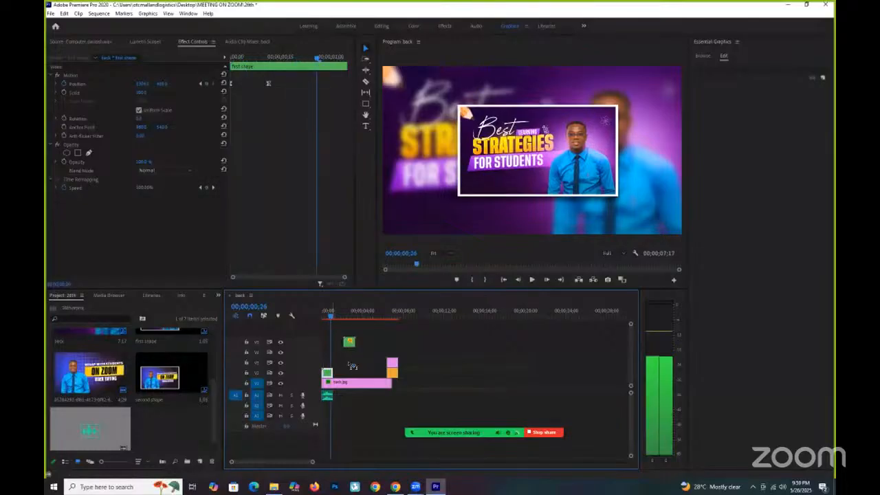
key(space)
Place the second shape clip on the track directly above the first shape, starting at 00;00;00;26
drag(350, 341, 334, 356)
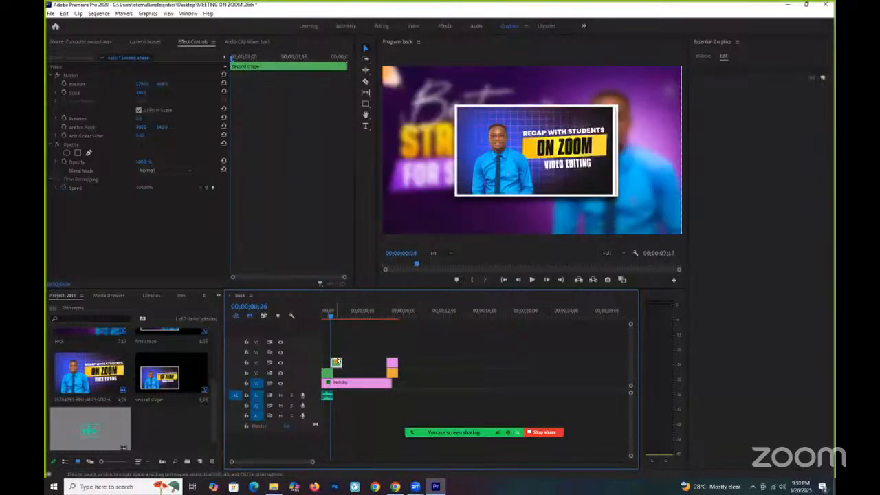
click(335, 316)
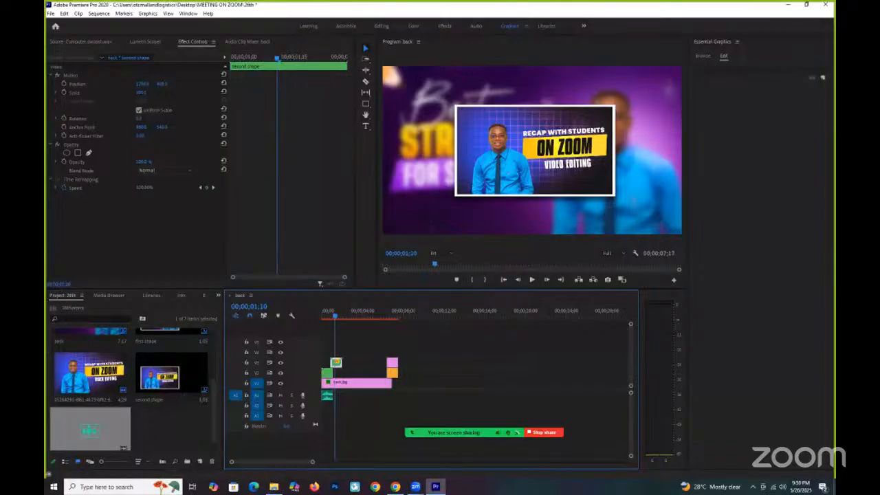
Move the second shape horizontally off the right side of the frame and add a Position keyframe at its start, 00;00;00;26
click(142, 83)
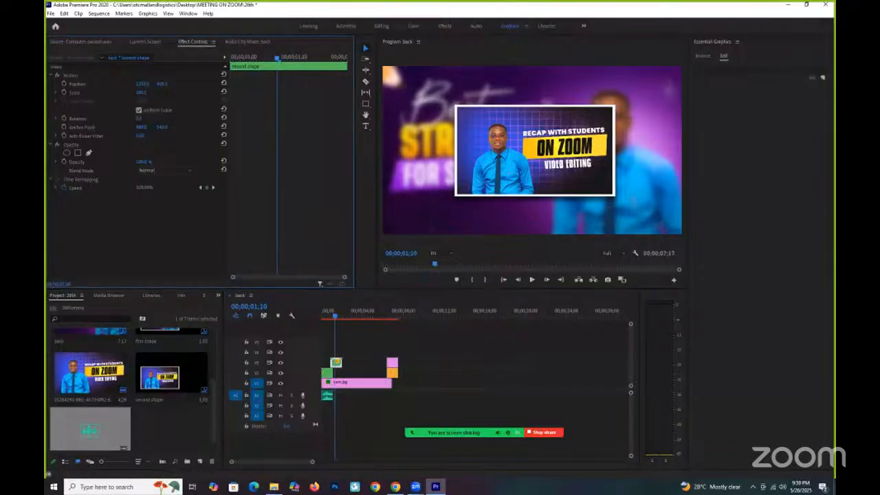
drag(142, 84, 774, 83)
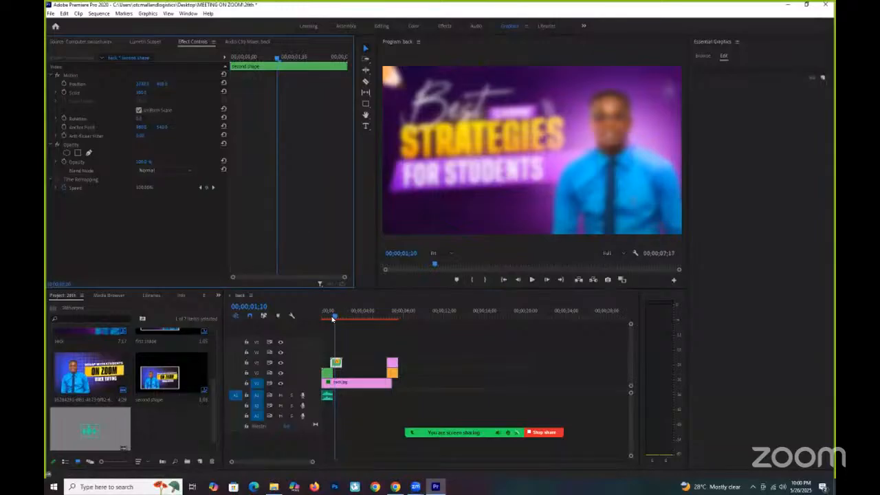
click(331, 321)
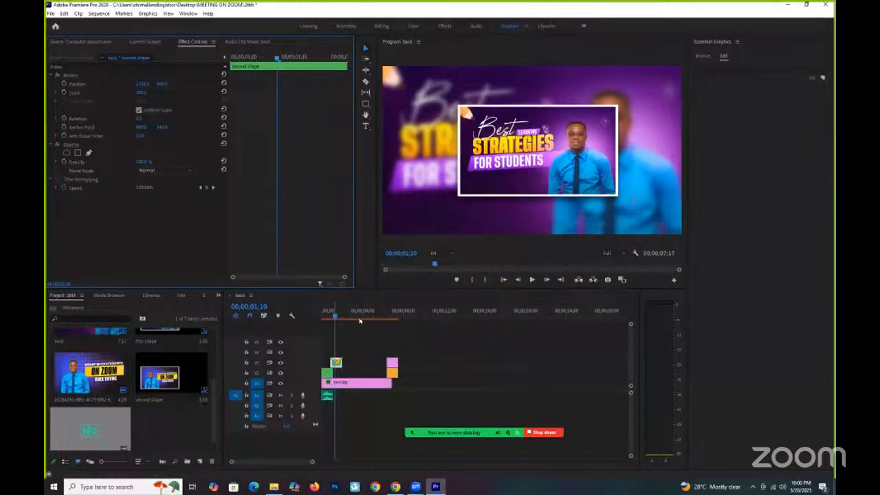
key(Up)
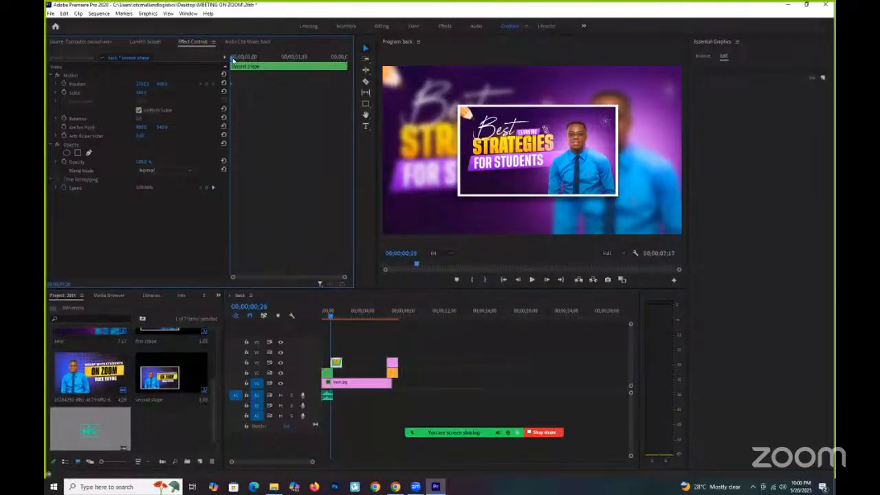
Slide the second shape back to the middle of the frame with a Position keyframe at 00;00;01;05
drag(233, 60, 237, 60)
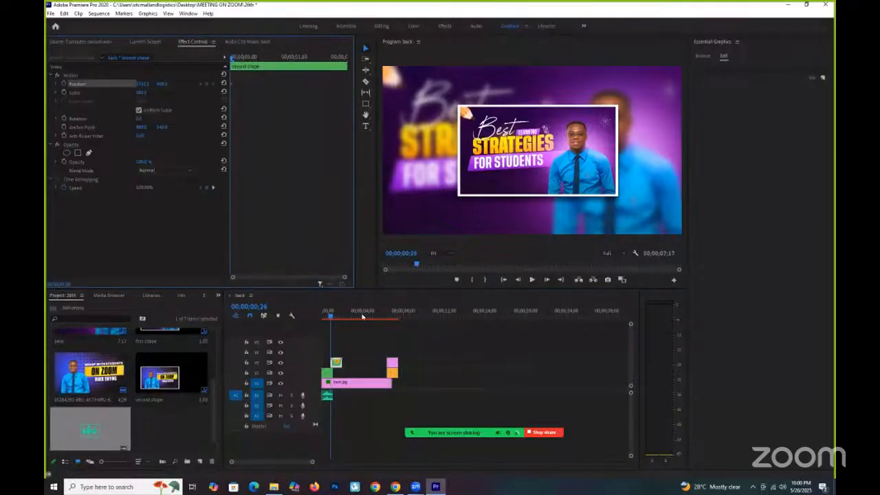
click(335, 318)
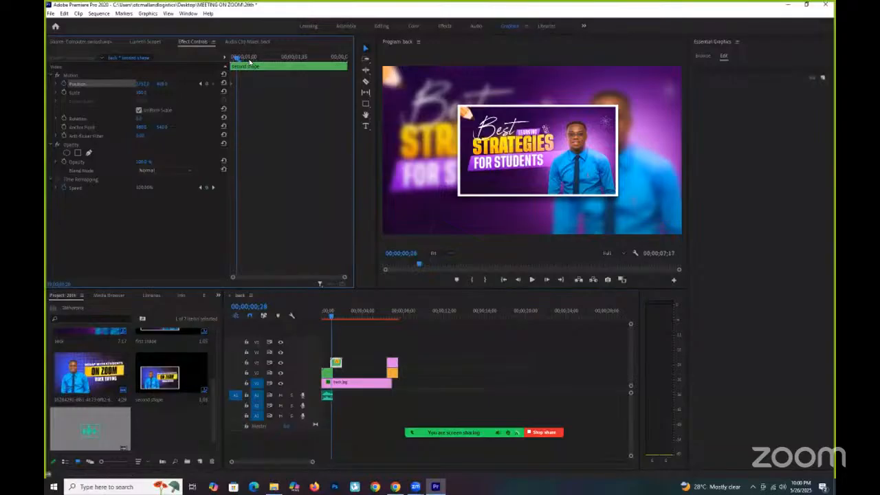
key(Right)
key(Right)
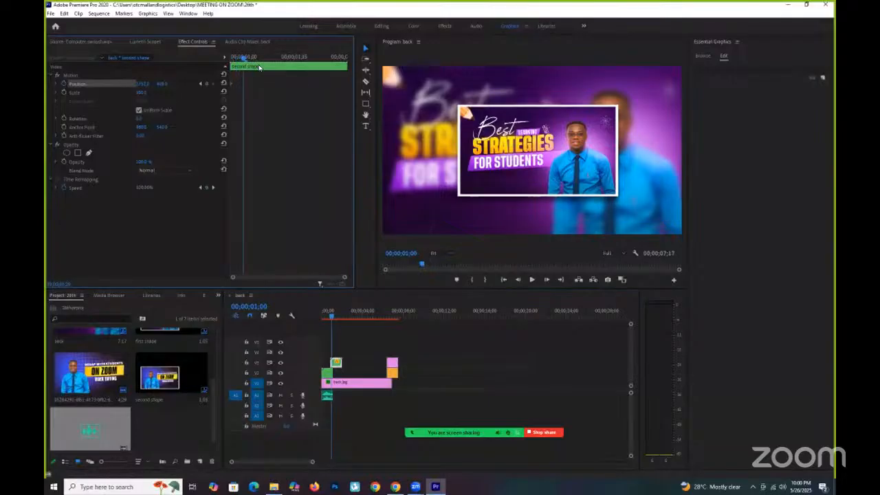
key(Right)
key(Right)
key(Right)
key(Right)
key(Right)
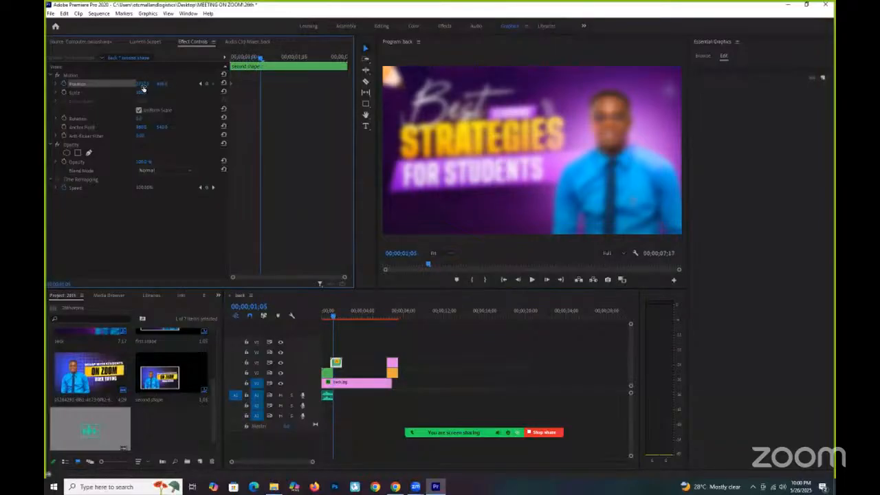
drag(143, 86, 117, 86)
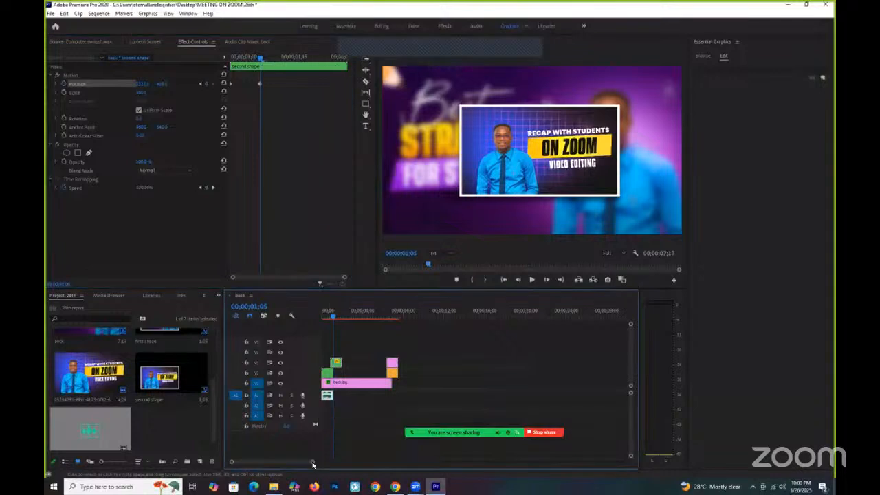
Duplicate the computer swoosh audio clip and place the copy directly after the original on the same track
drag(288, 463, 278, 461)
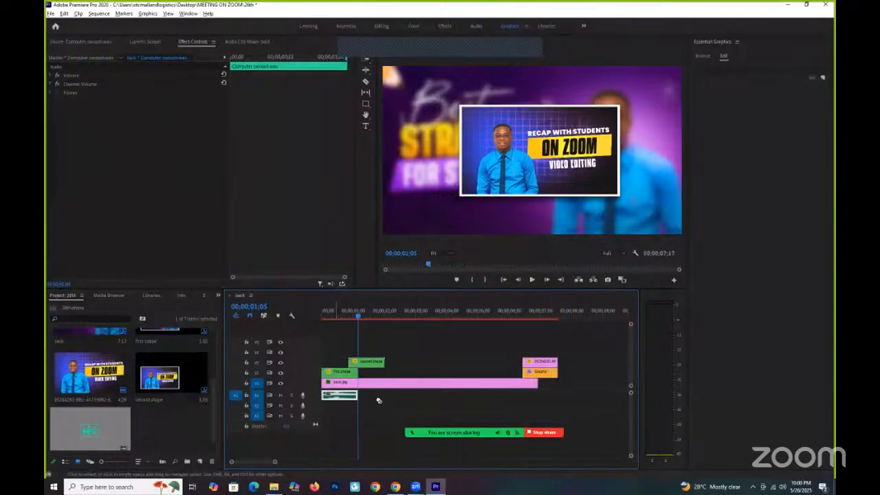
drag(343, 398, 359, 318)
Play the sequence repeatedly from the start to check the second shape's slide-in with the swoosh sound
key(Home)
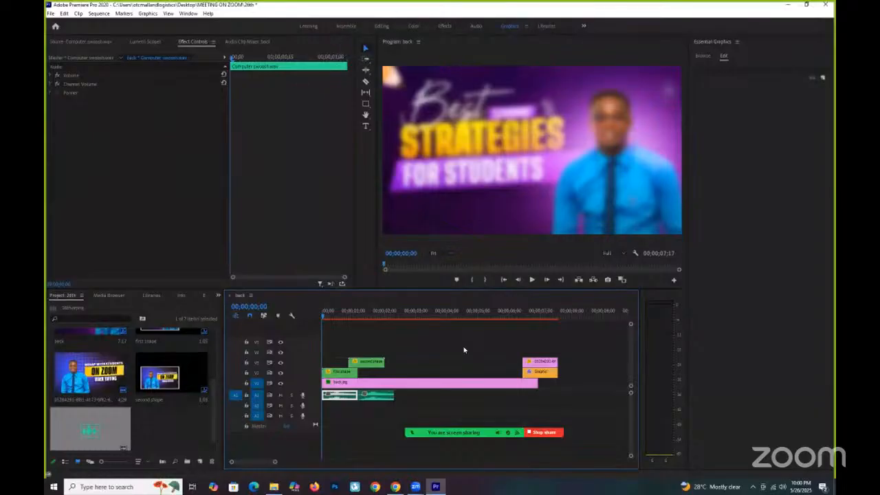
key(space)
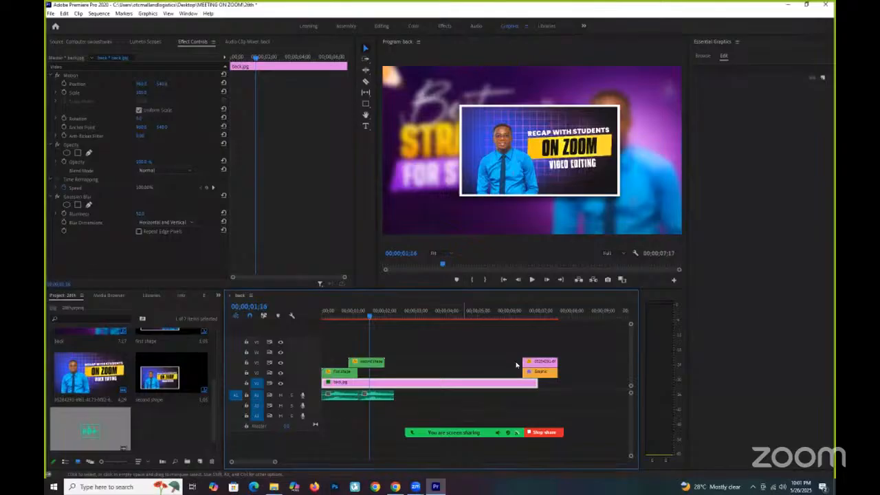
key(Home)
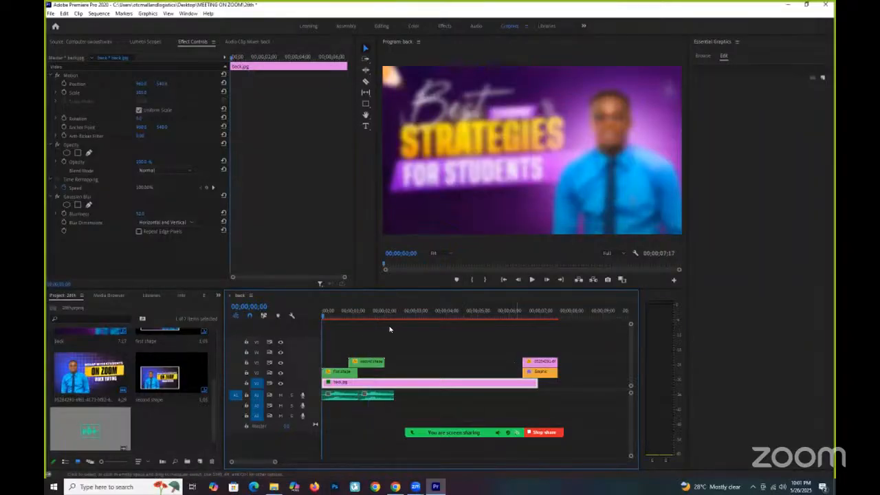
key(space)
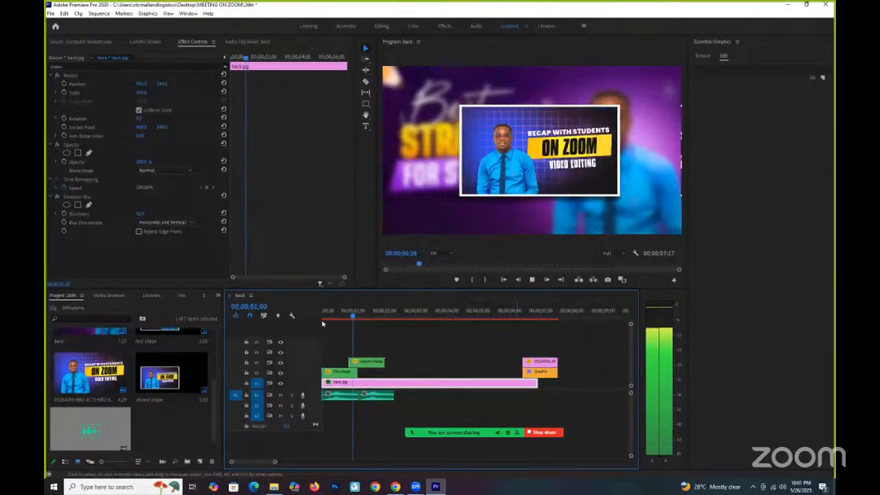
key(space)
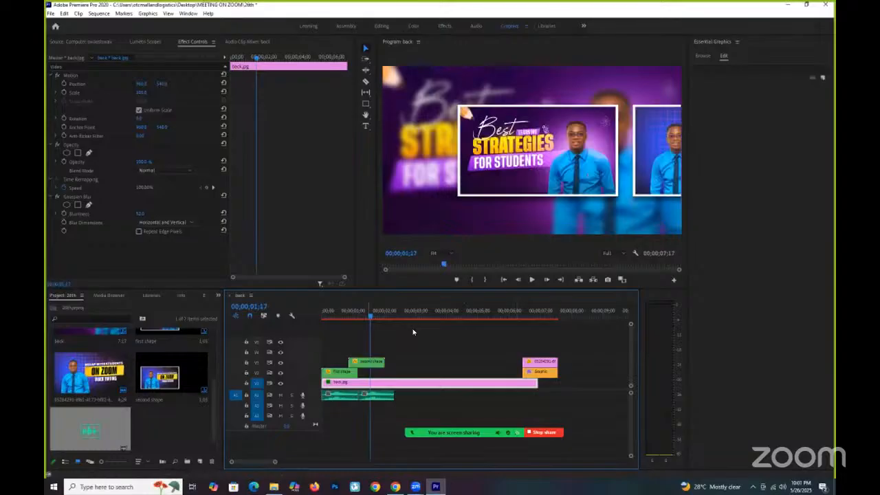
key(Home)
key(space)
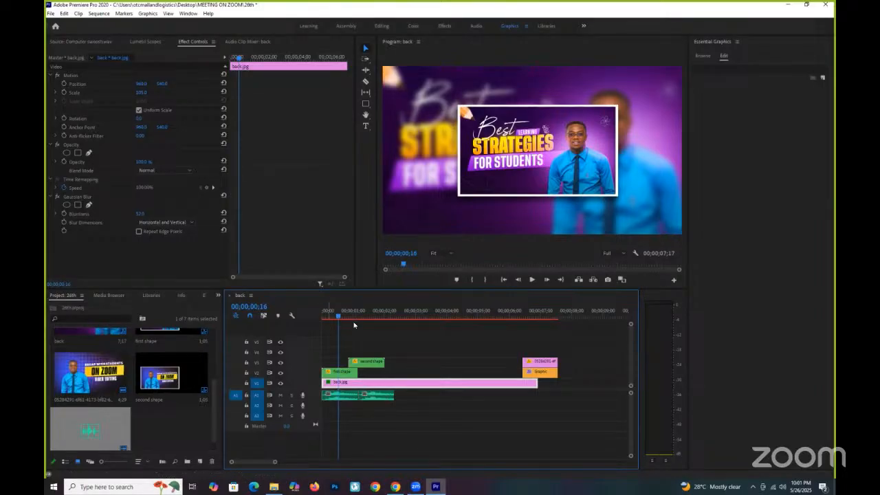
key(Home)
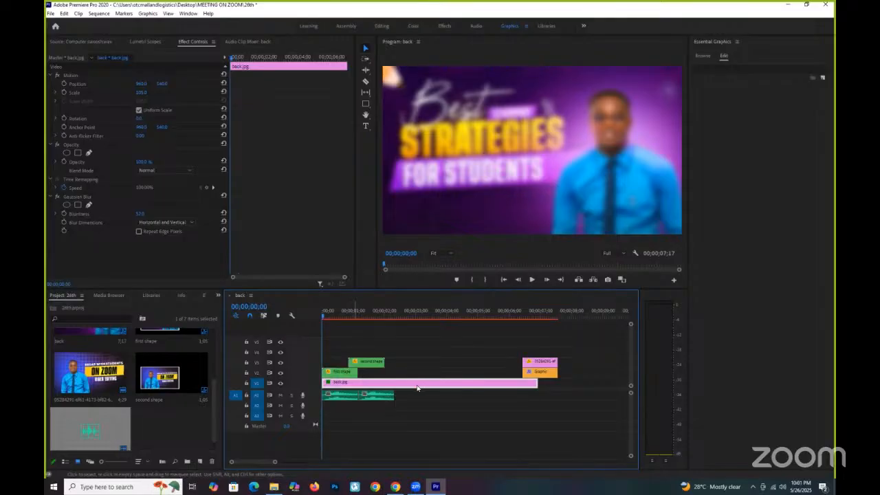
mouse_move(433, 404)
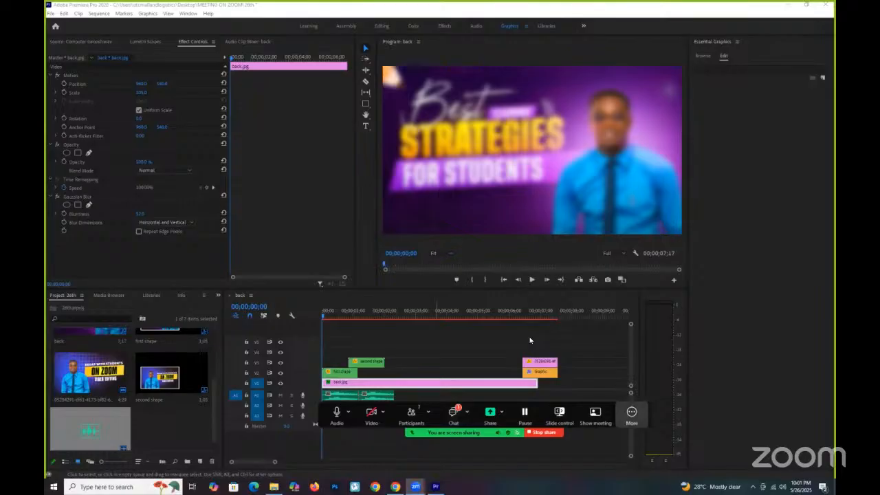
key(space)
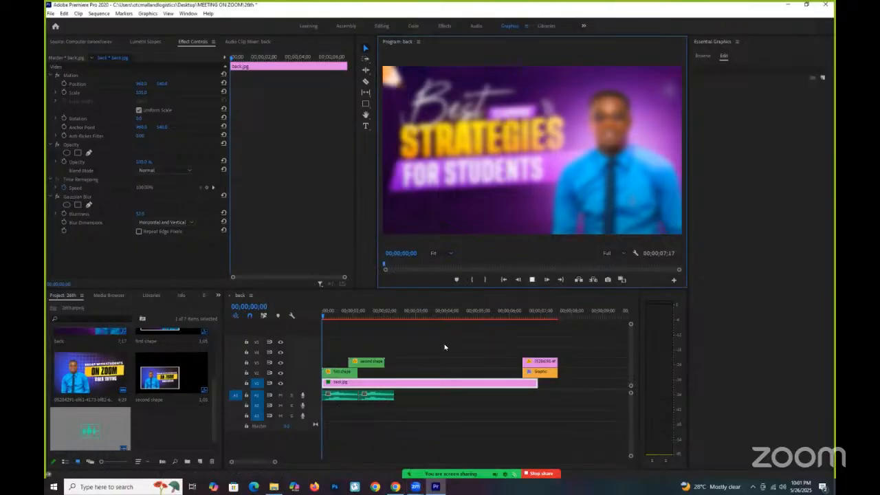
key(space)
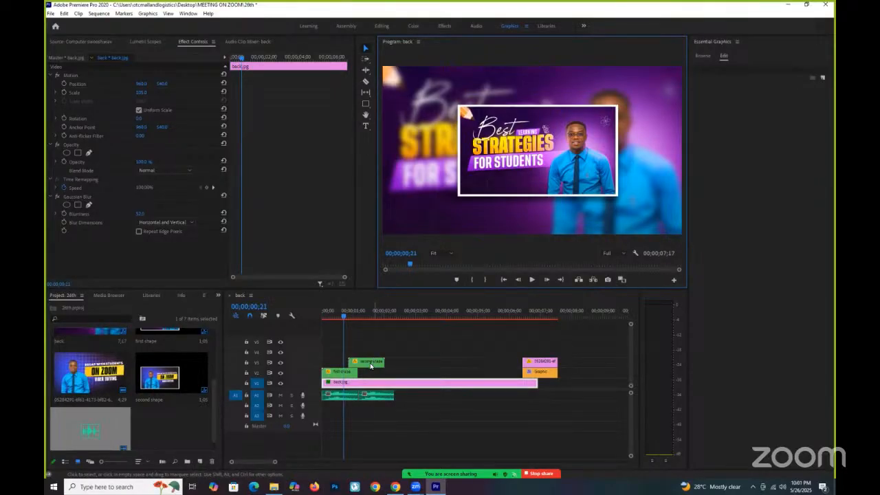
Add a Position keyframe to the first shape at 00;00;00;21 that holds its place in the middle of the frame
click(370, 366)
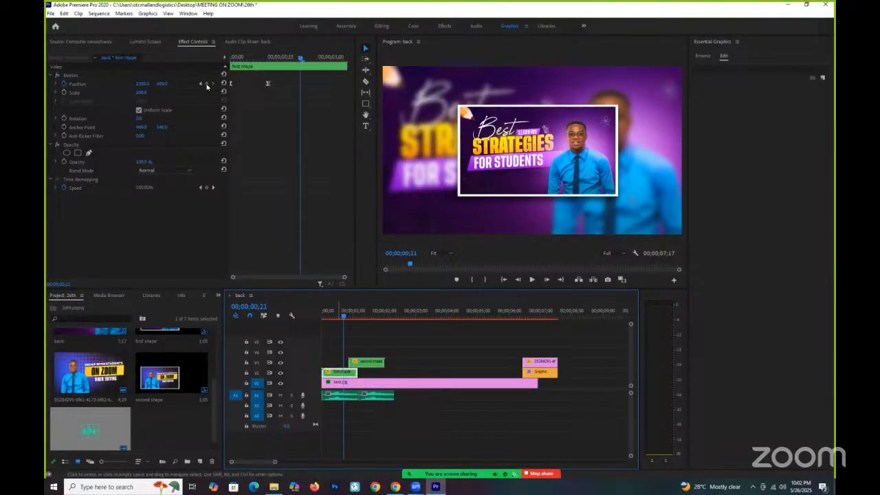
click(302, 62)
key(ctrl+v)
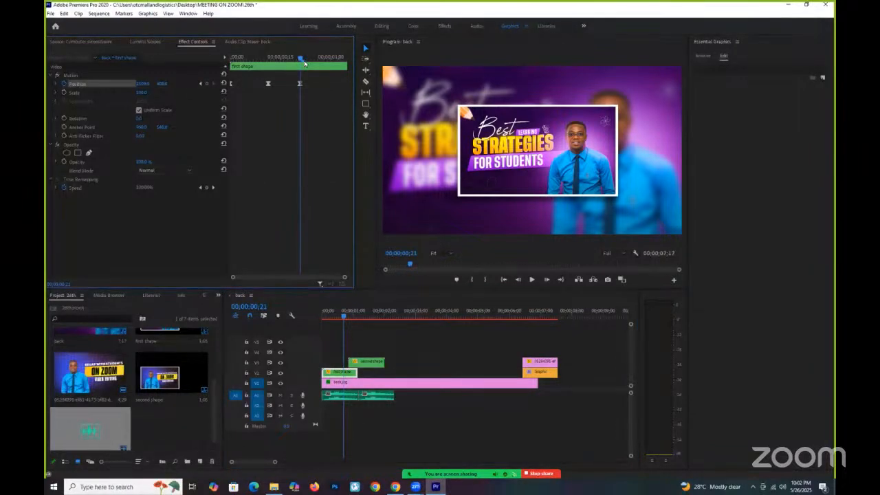
Move the first shape horizontally out of the frame with a Position keyframe at 00;00;00;26
key(Right)
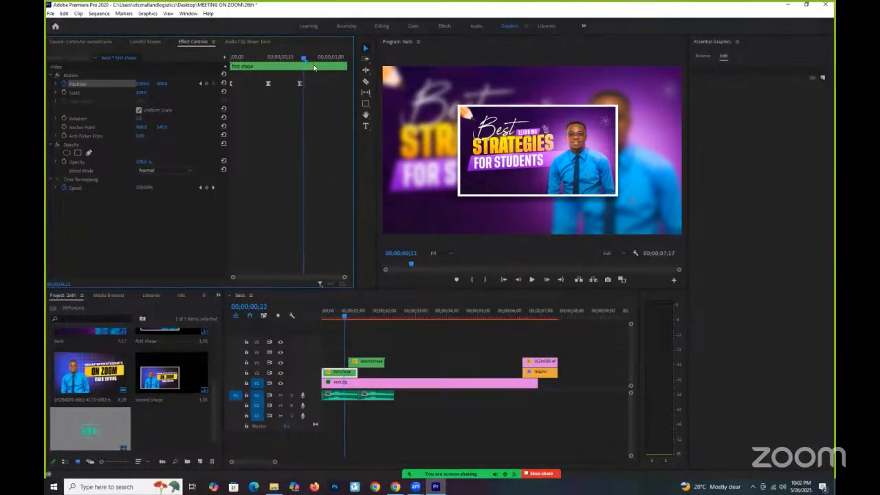
key(Right)
key(Right)
key(Right)
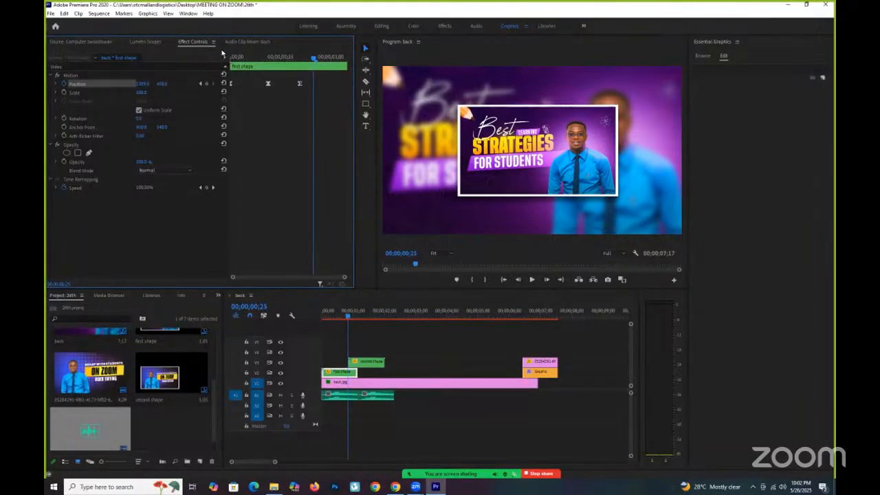
key(Right)
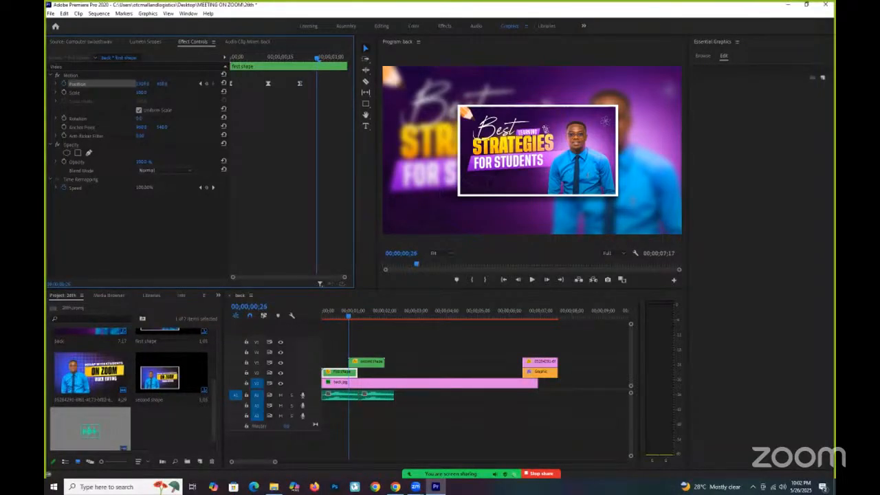
drag(142, 84, 348, 241)
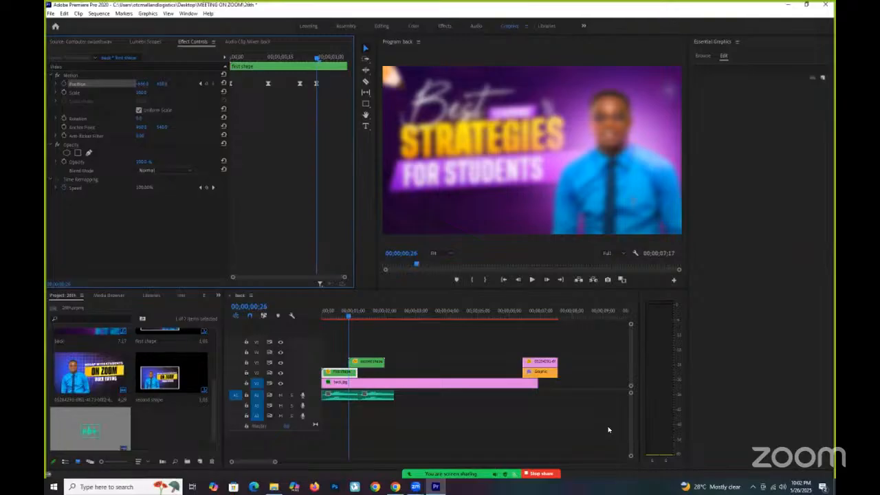
Replay the sequence from the start to check the first shape's exit against the second shape's entrance
key(Home)
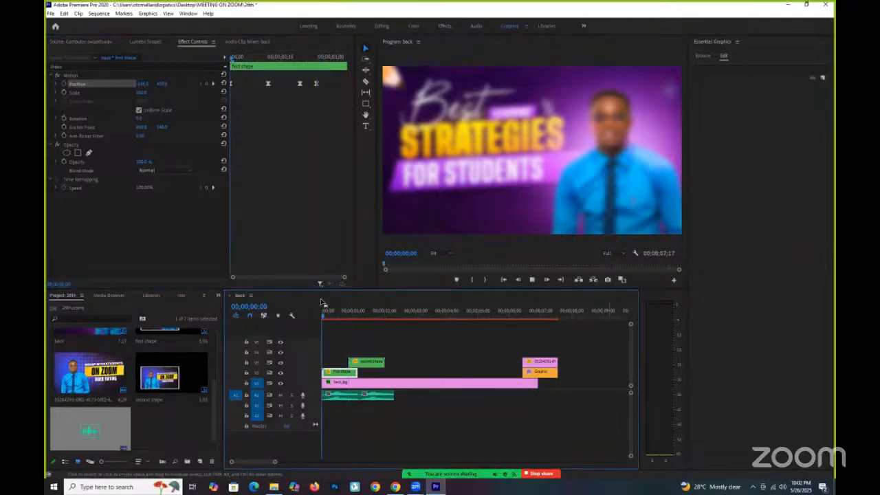
key(space)
click(327, 317)
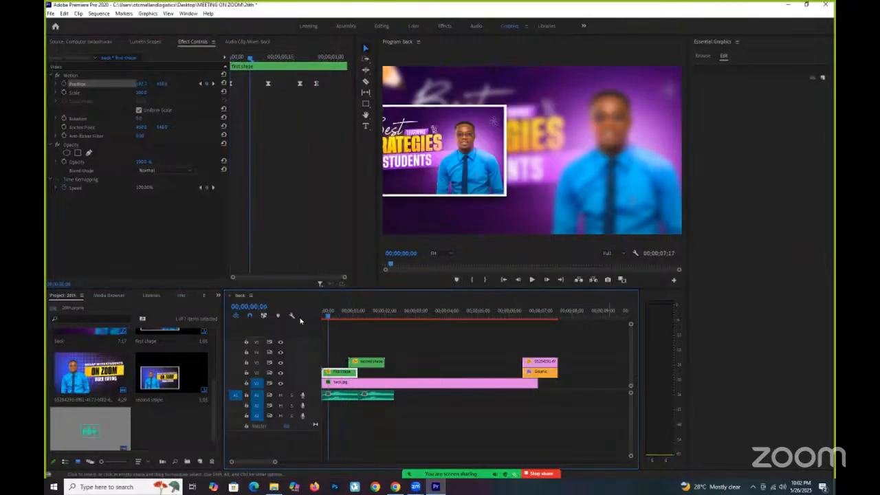
key(Home)
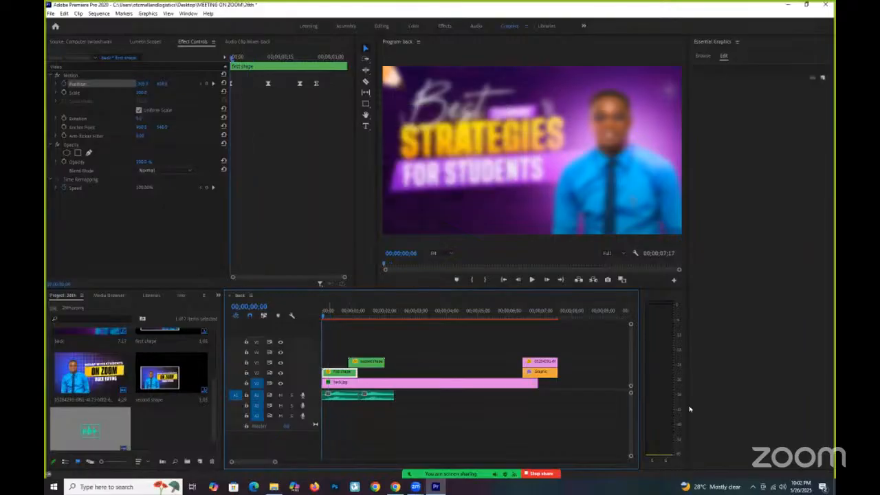
key(space)
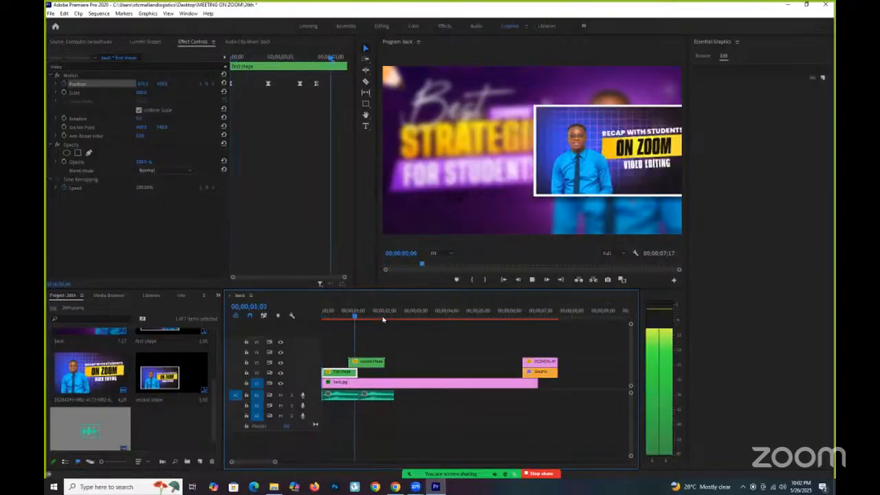
key(space)
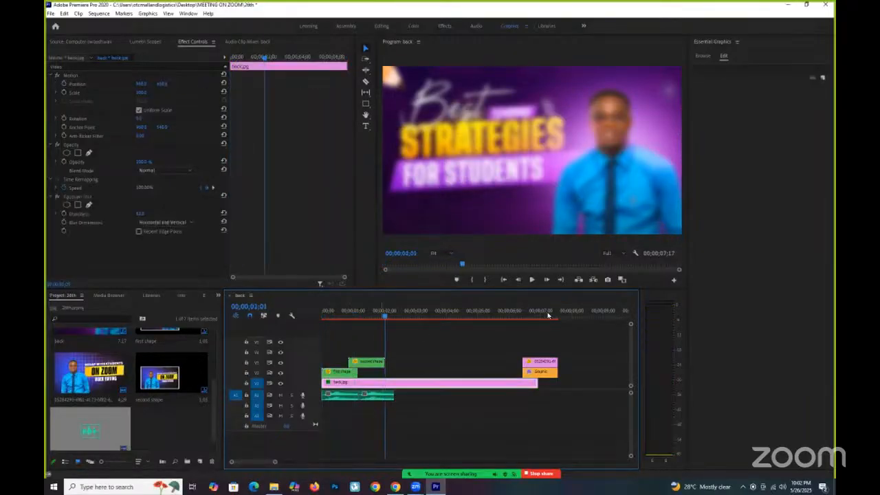
key(Home)
key(space)
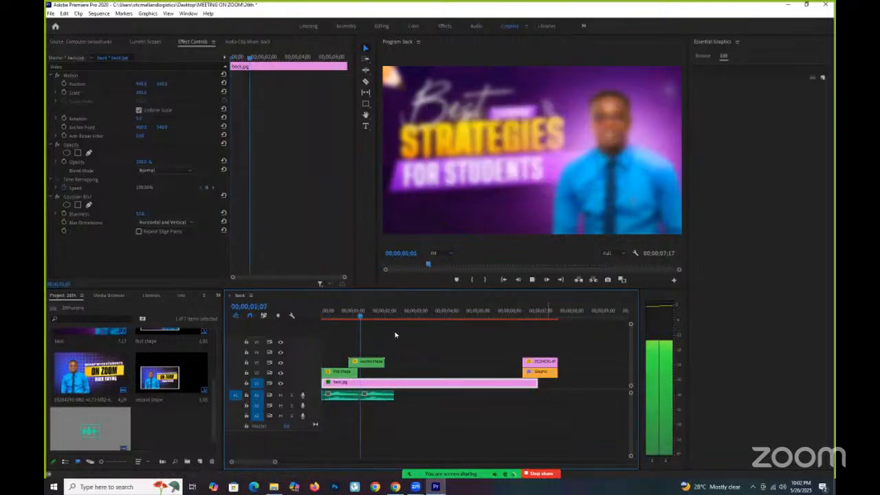
key(space)
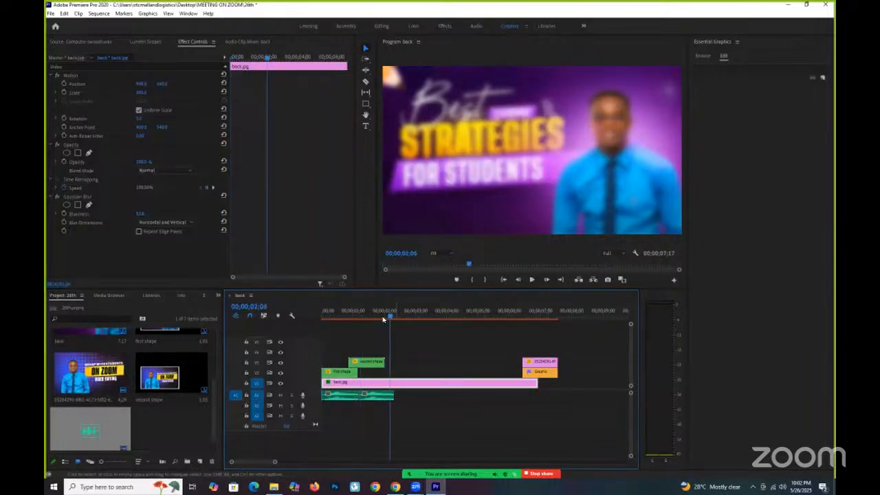
click(381, 319)
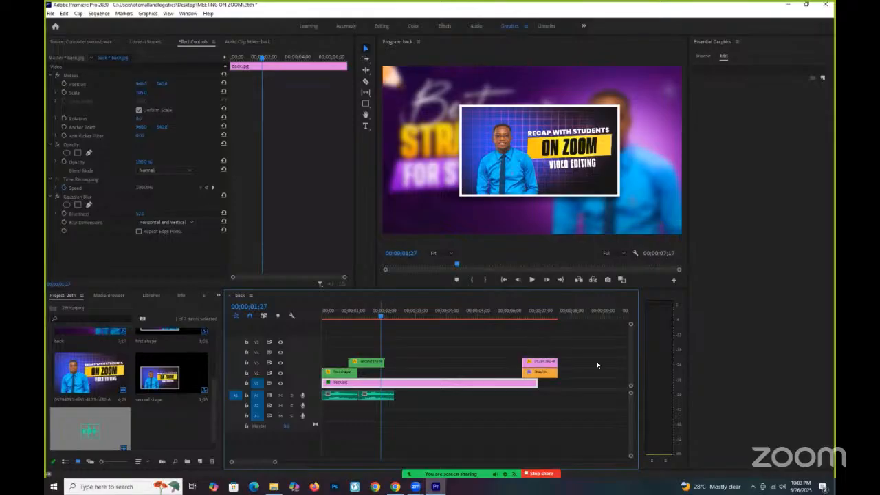
key(Home)
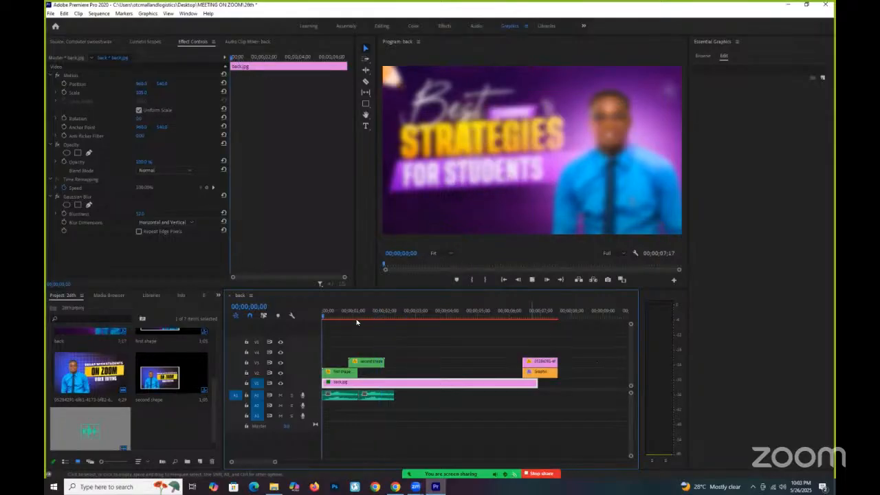
Play the opening of the sequence repeatedly to review how both shapes slide through the frame with the swoosh sounds
key(space)
key(space)
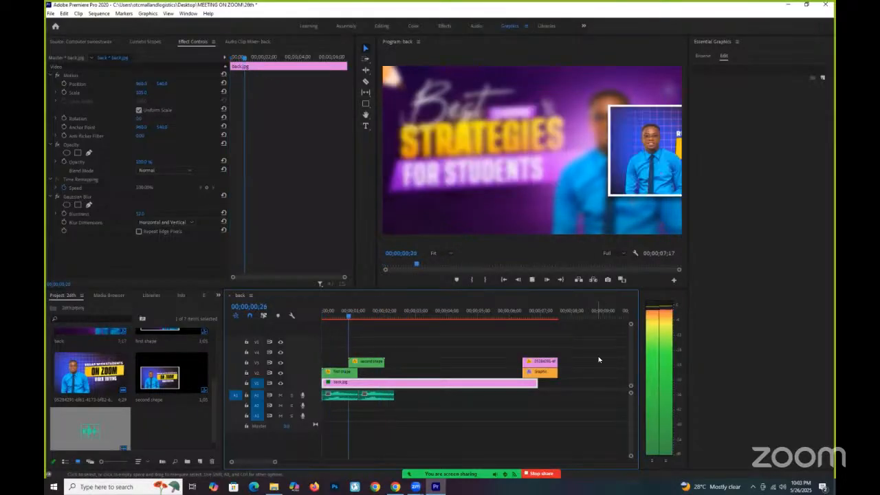
key(Home)
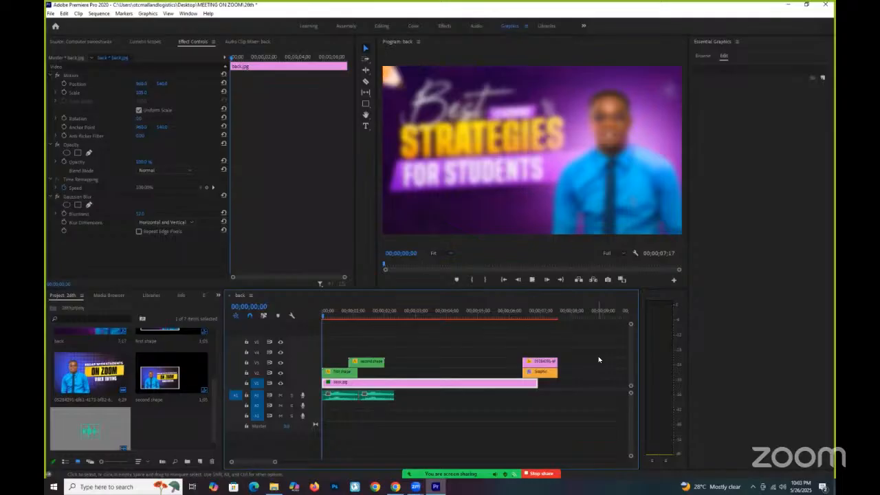
key(space)
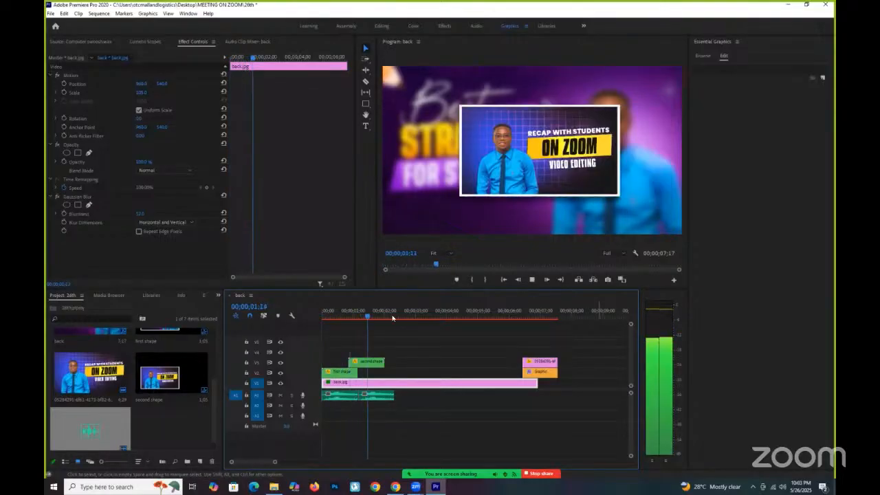
key(space)
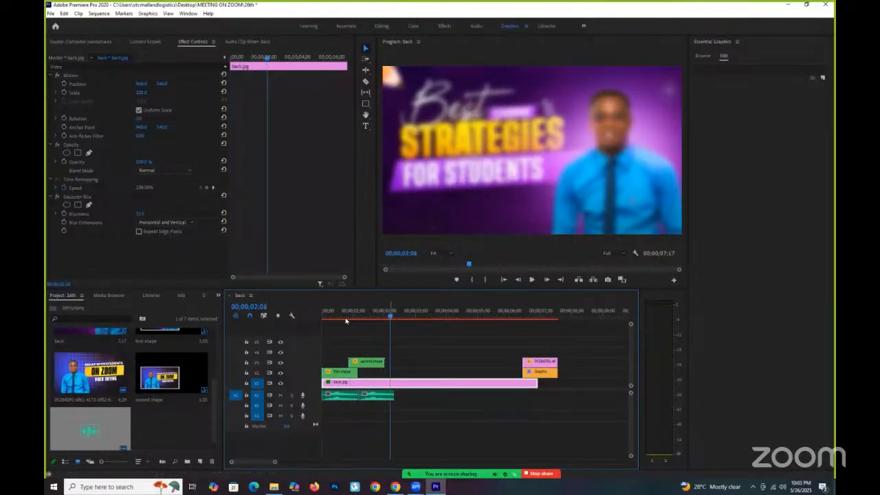
key(Home)
key(space)
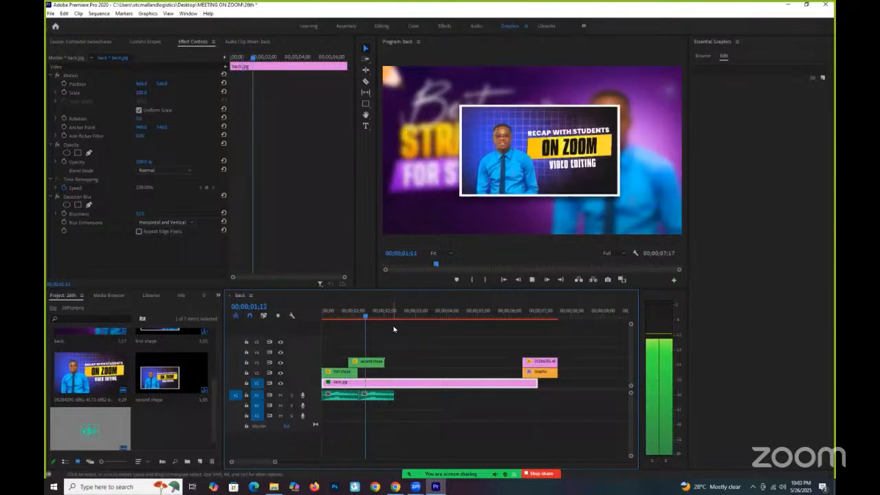
key(space)
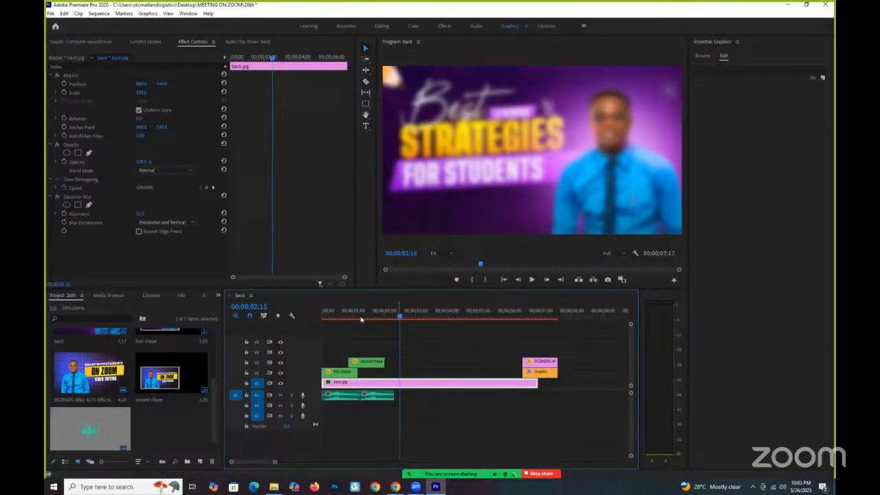
click(369, 317)
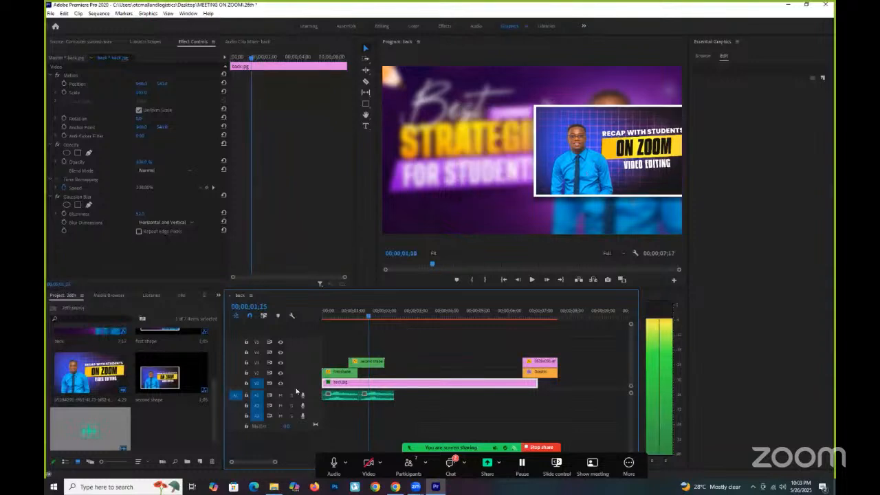
key(space)
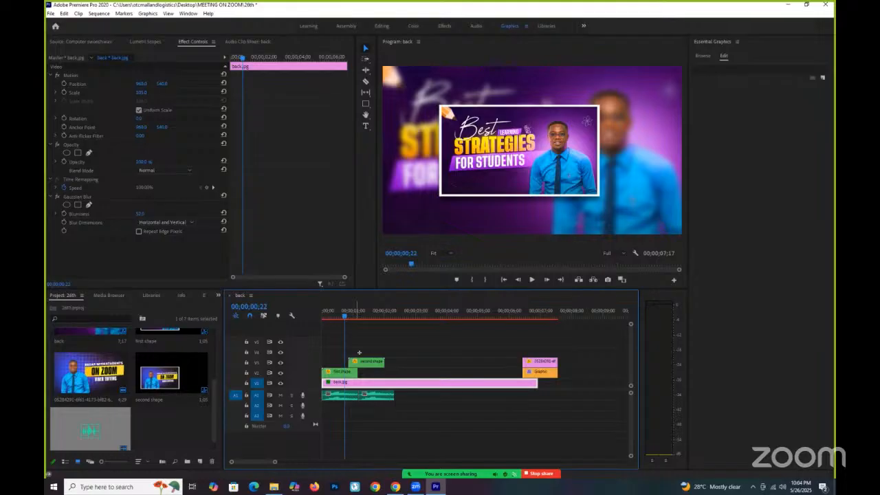
Delete both nested shapes, the swoosh audio clips and the two leftover clips at the sequence's end, keeping only back.jpg
mouse_move(330, 356)
mouse_down()
mouse_move(420, 298)
mouse_move(431, 273)
mouse_up()
key(Delete)
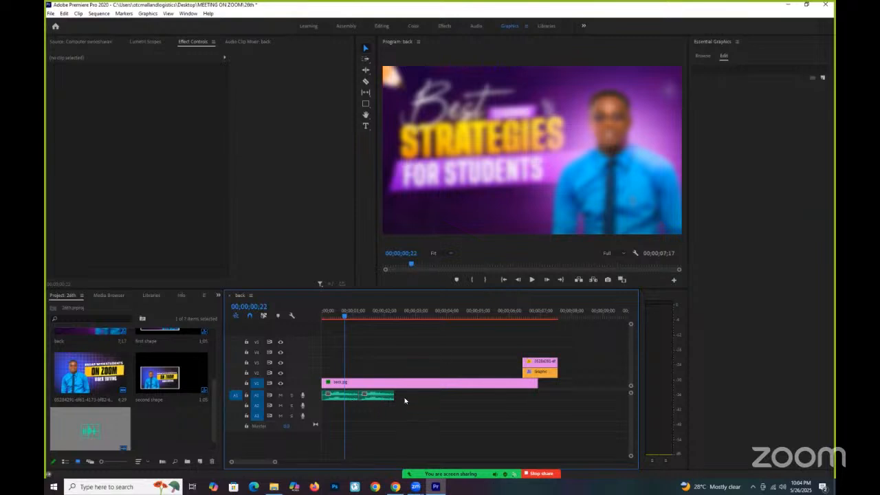
drag(404, 398, 337, 396)
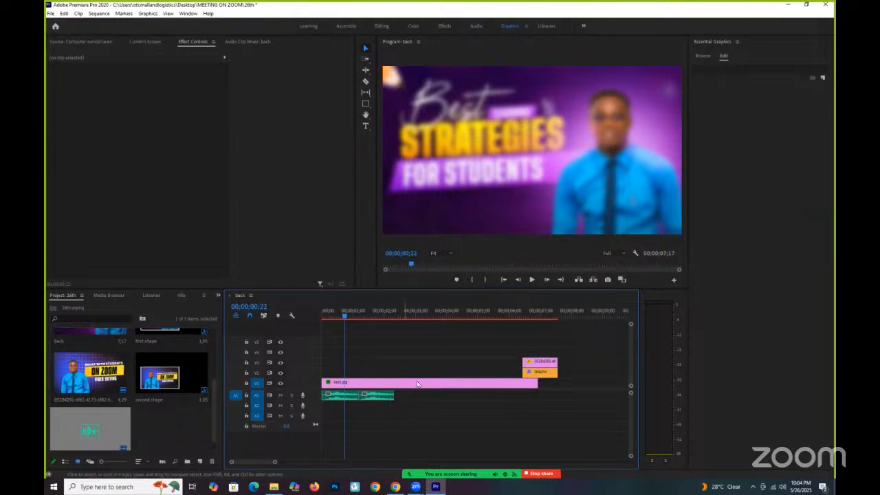
key(Delete)
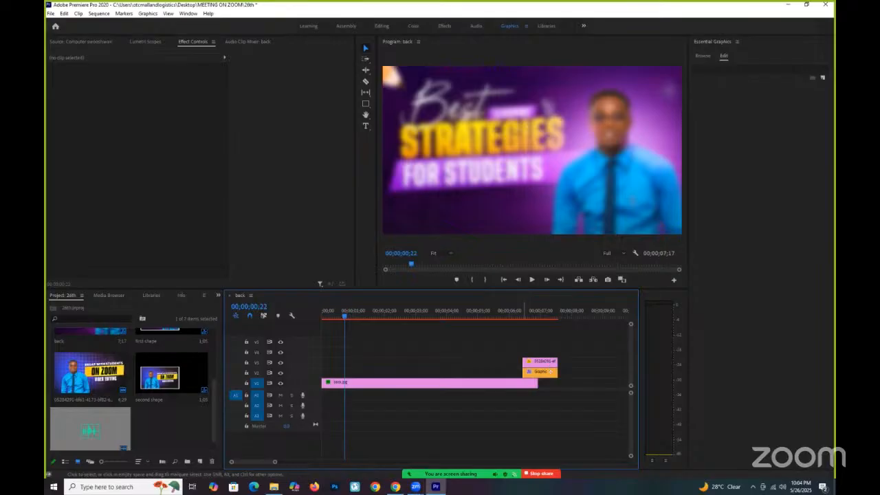
drag(551, 374, 552, 375)
key(Delete)
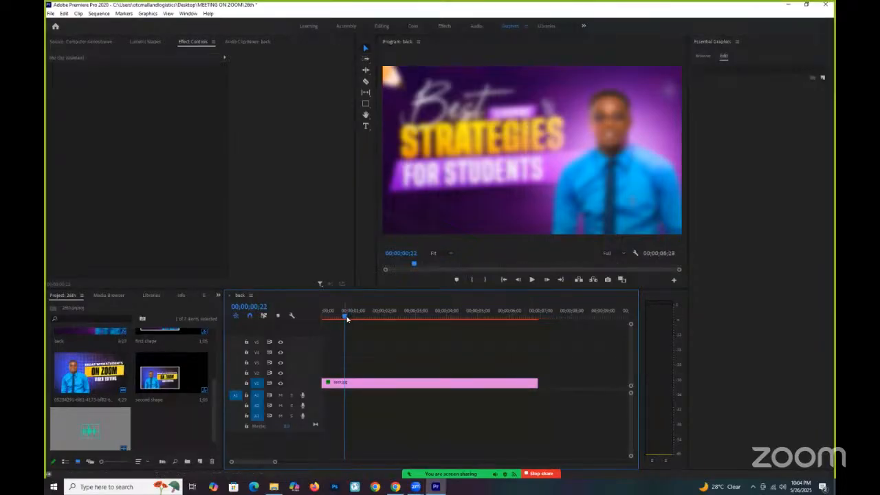
Draw a thin white rectangle across the lower part of the picture, starting at 00;00;00;00 of the sequence
click(328, 321)
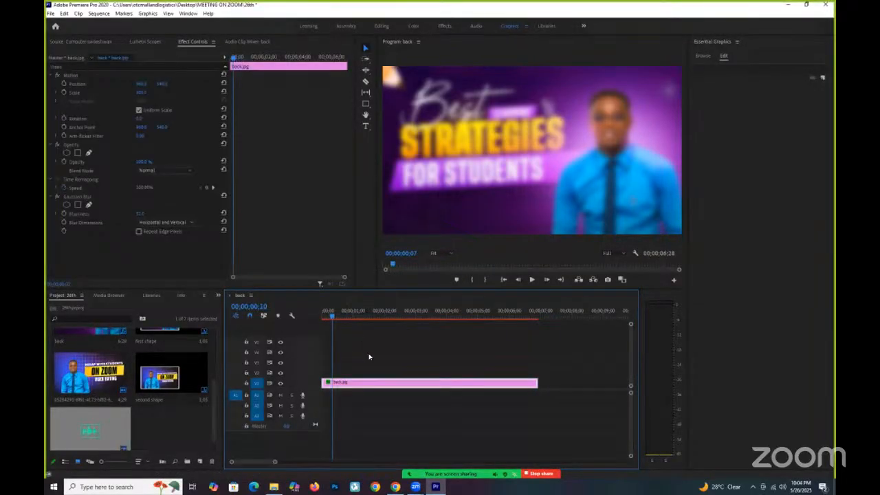
click(253, 336)
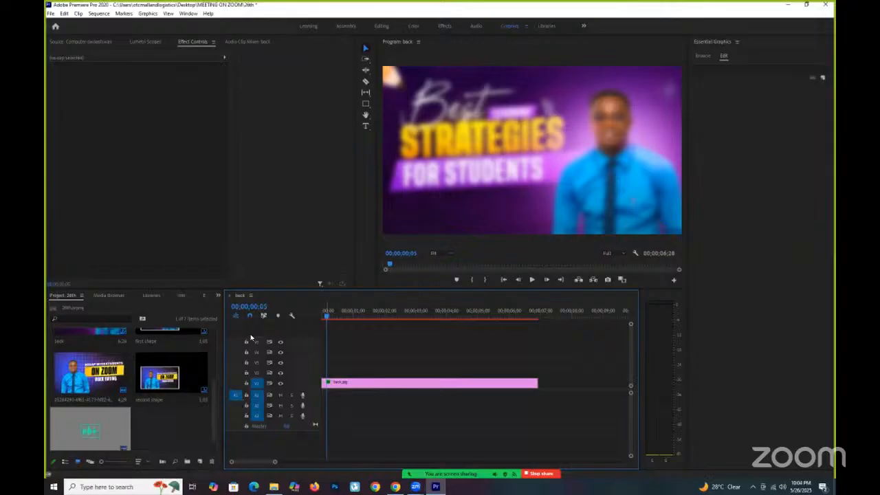
click(320, 321)
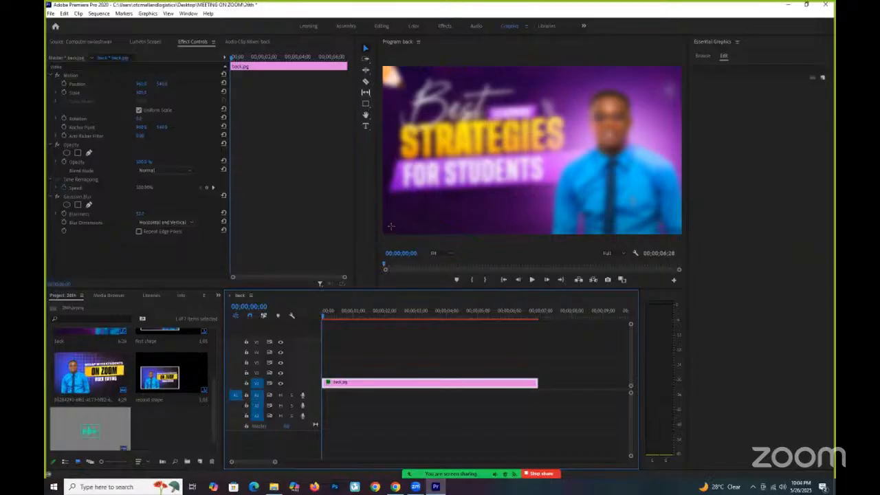
click(366, 104)
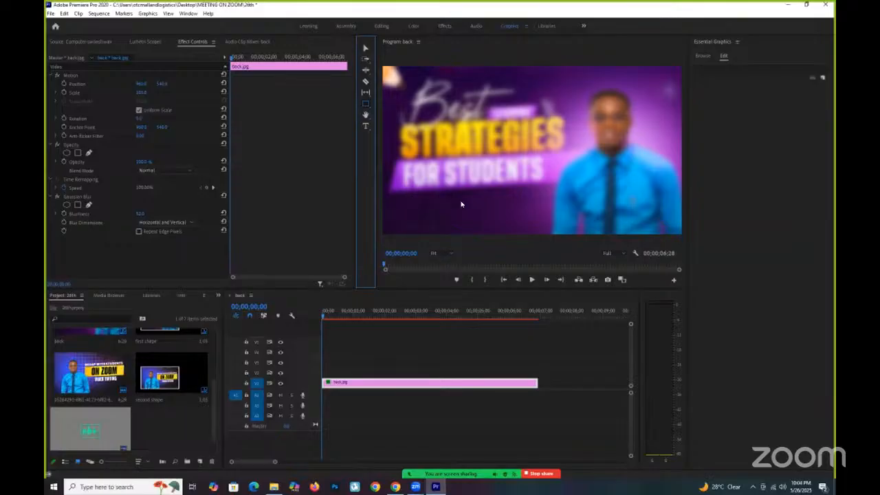
click(523, 217)
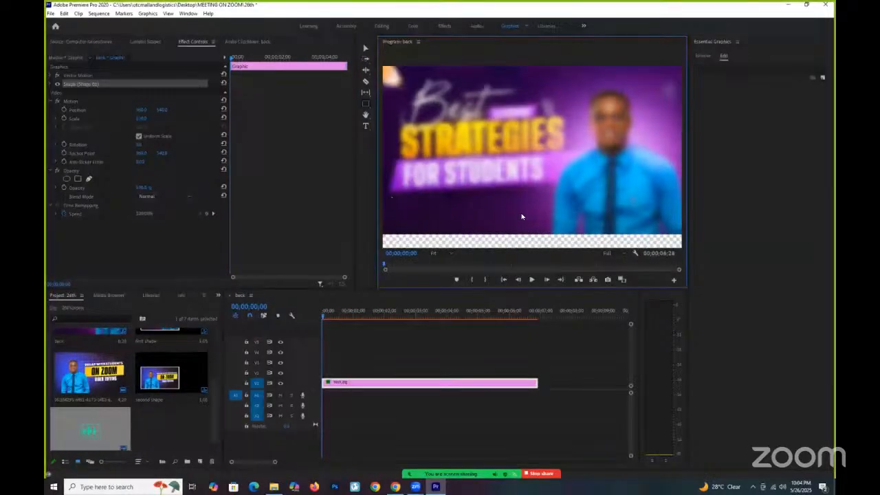
drag(521, 214, 523, 213)
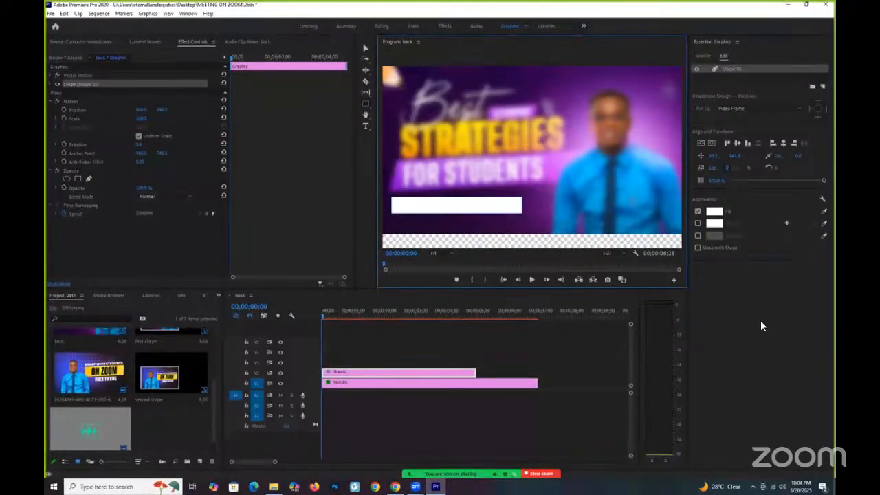
click(697, 212)
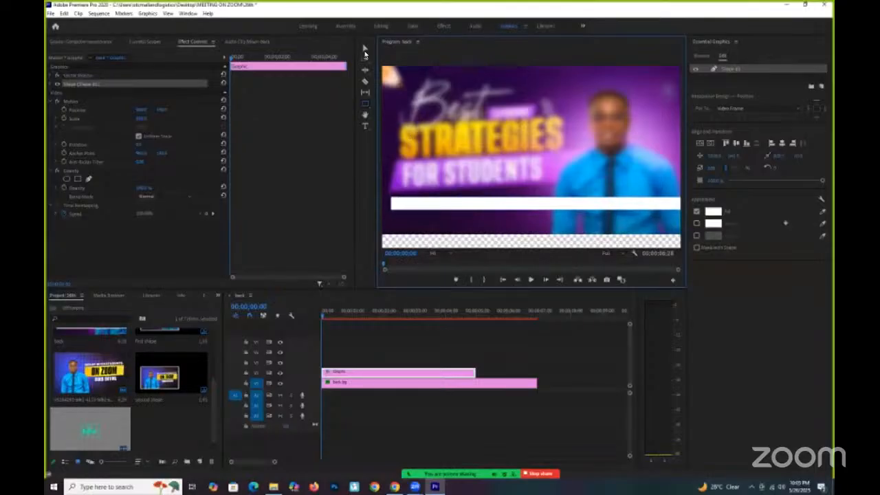
Reposition the white bar so it spans the full frame width just above the picture's lower edge
key(v)
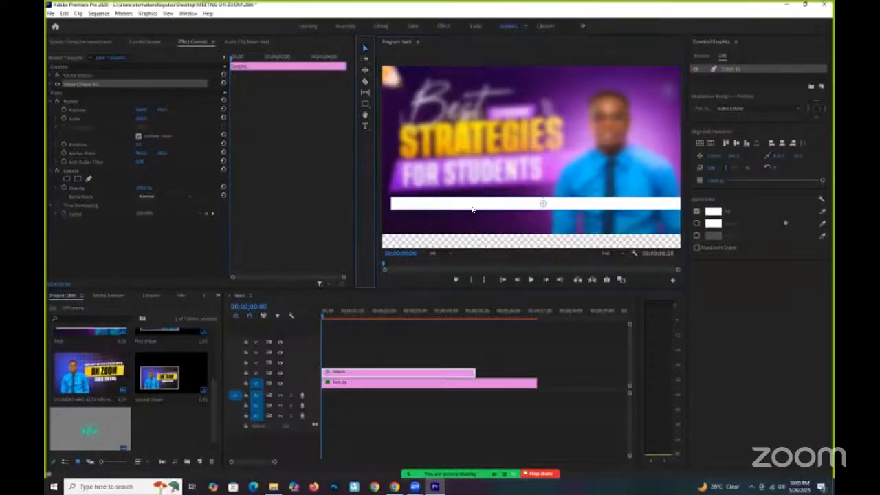
click(524, 206)
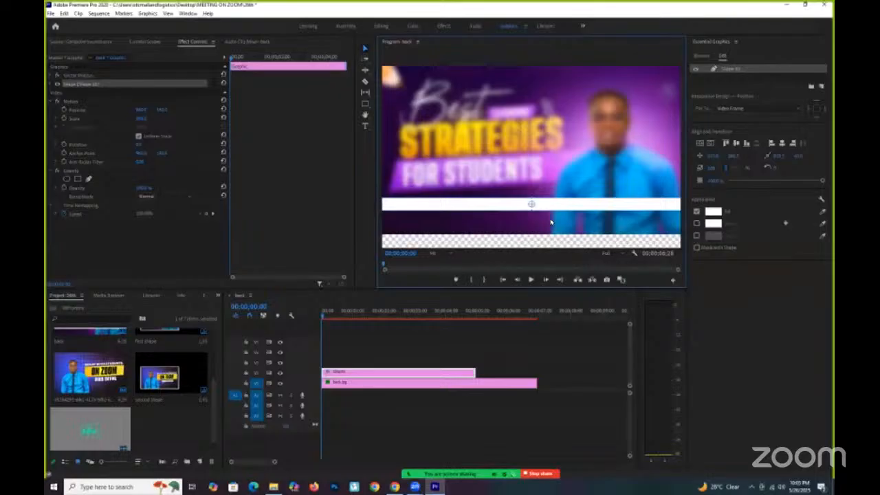
drag(549, 202, 549, 219)
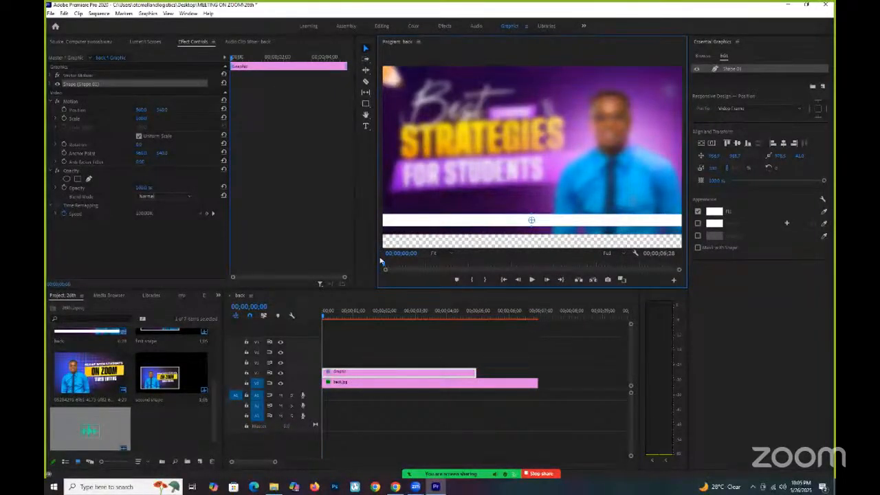
click(368, 349)
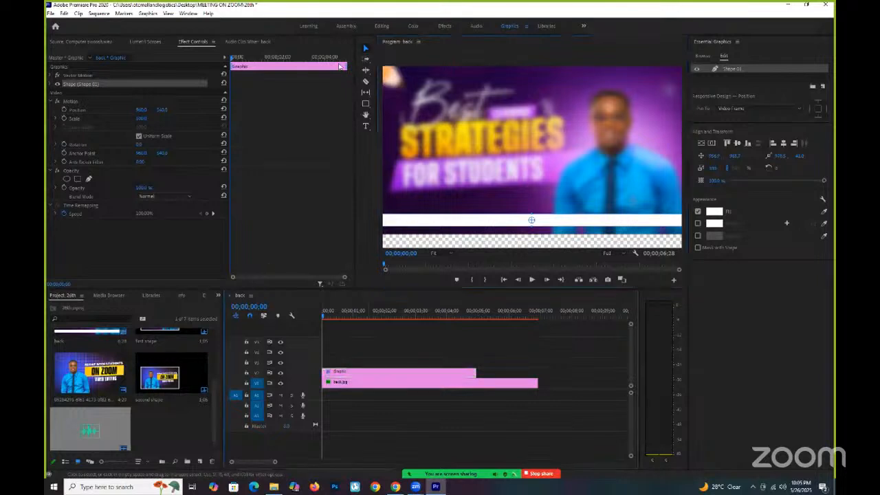
Add a text layer over the "FOR STUDENTS" line and fill it with a long row of the letter p
click(365, 126)
click(436, 170)
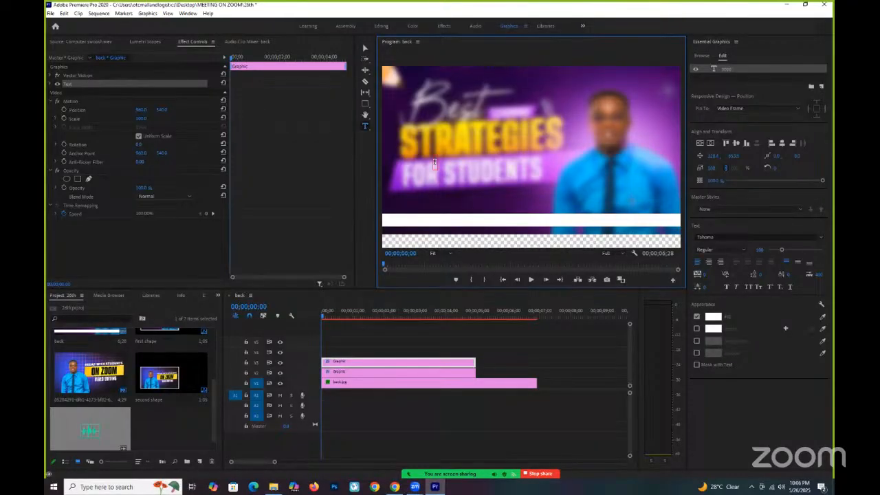
text(pppppppppppppppppppppppp)
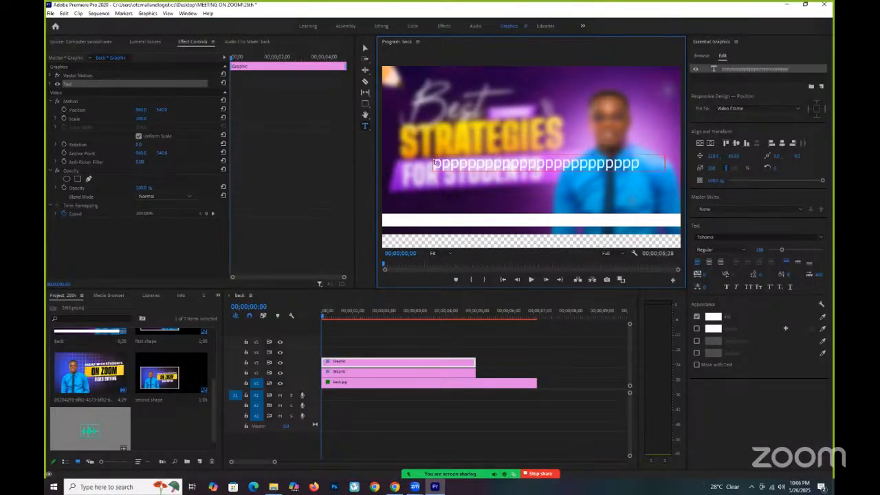
text(ppppp)
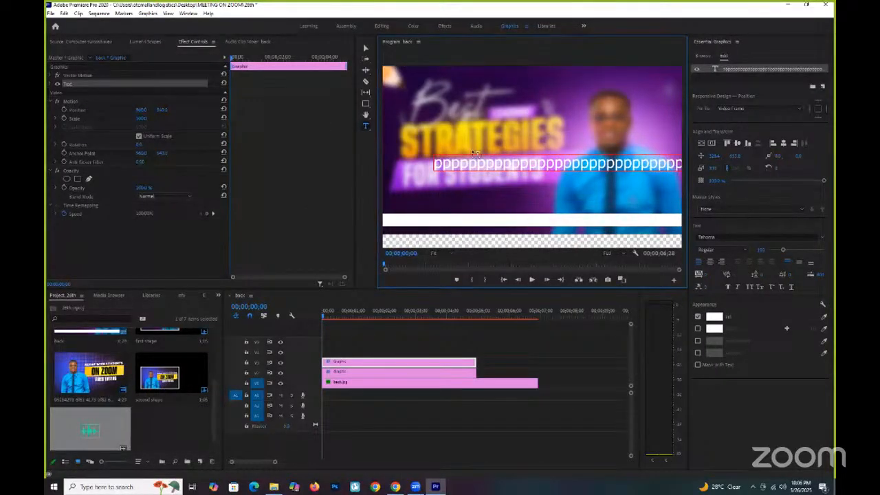
Replace the text layer's content with a capital A followed by a long row of lowercase a's running past the frame
key(ctrl+a)
text(A)
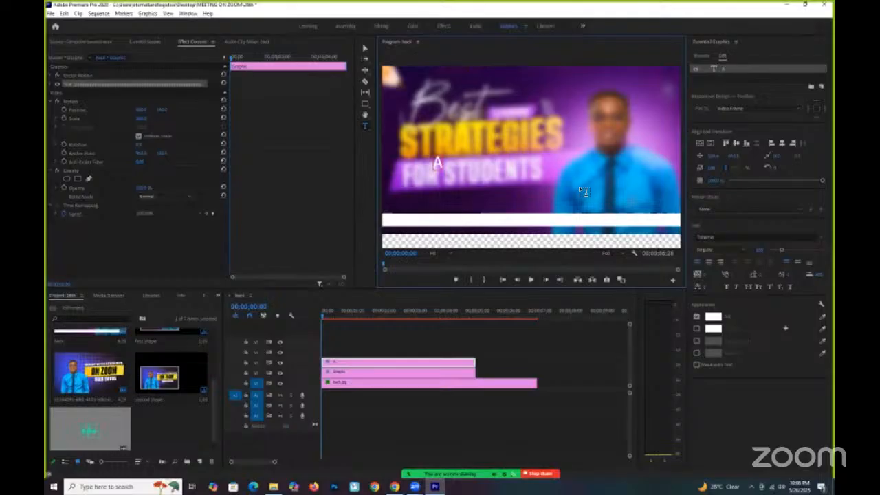
text(aaaaaaaa)
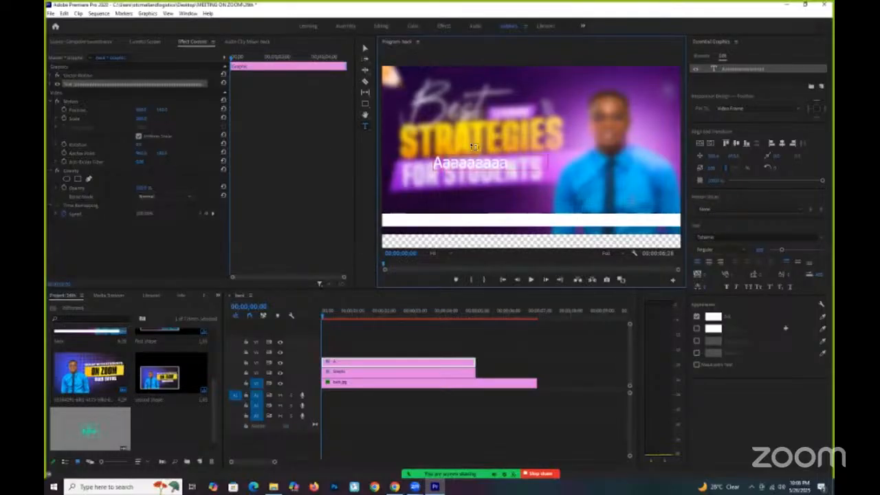
text(aaaaaaaaaaaaaaaaaaaaa)
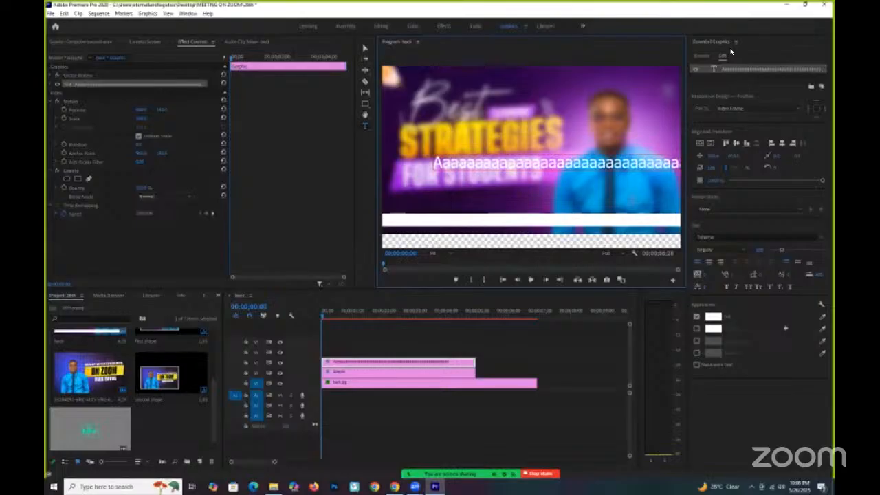
Change the fill color of the whole text line to a bright blue
key(ctrl+a)
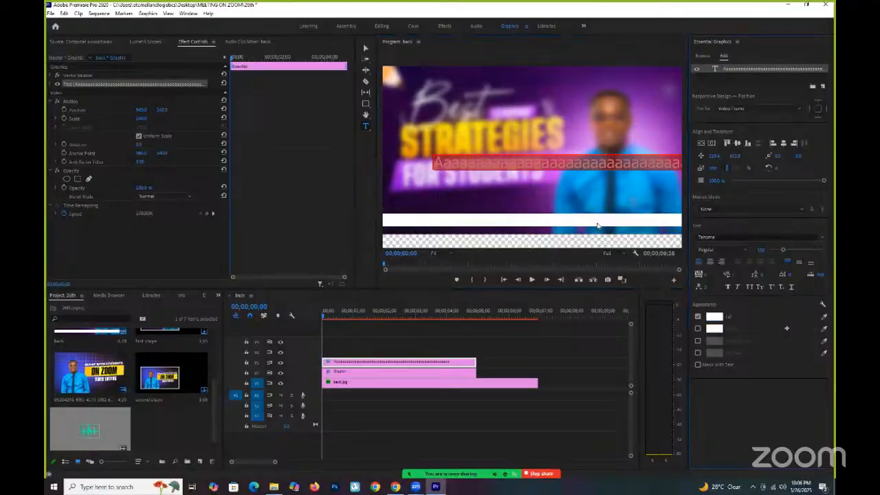
drag(604, 215, 676, 249)
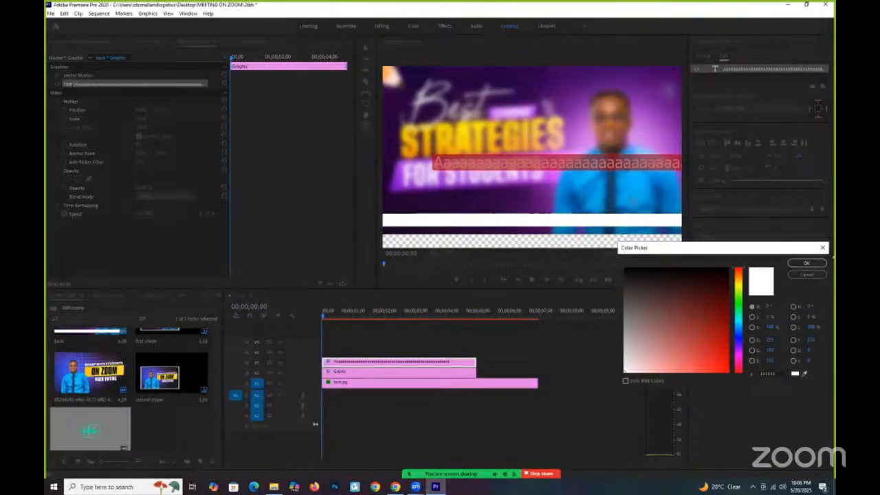
click(643, 190)
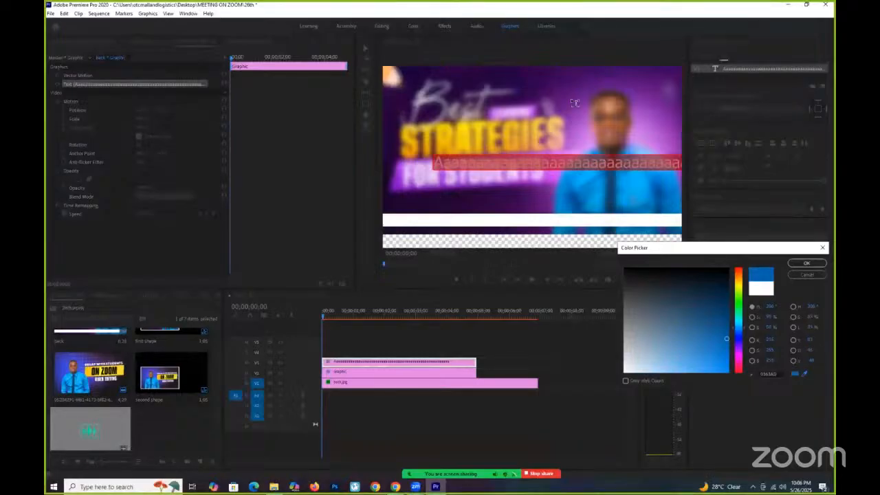
click(807, 264)
Move the blue text line down onto the white bar
click(365, 49)
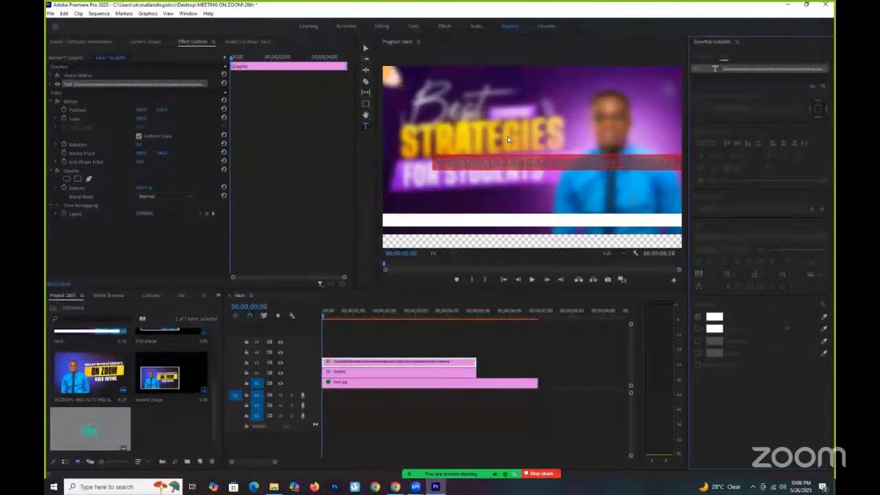
click(522, 163)
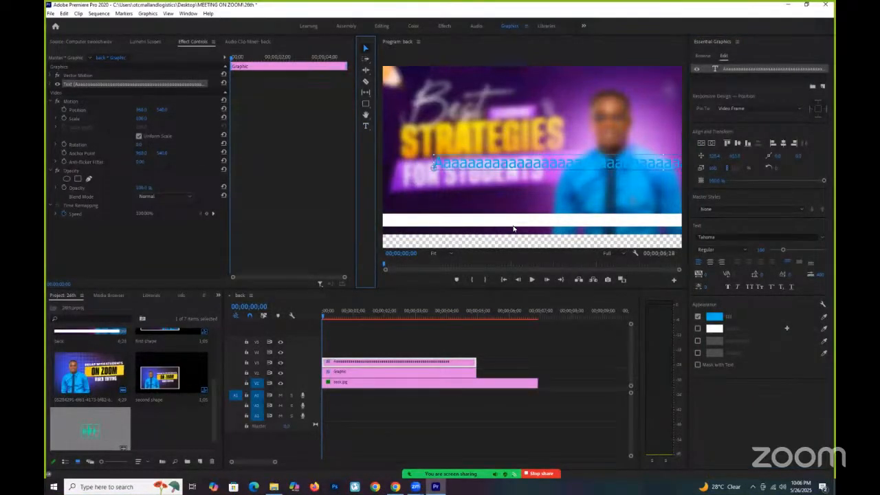
drag(514, 229, 509, 221)
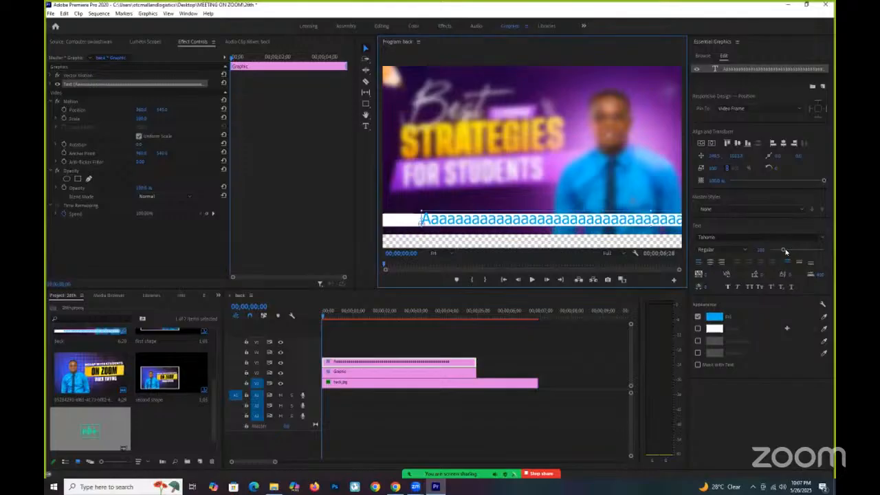
Shrink the blue text line to fit the white bar and slide it sideways until it sits just outside the frame
drag(781, 252, 776, 253)
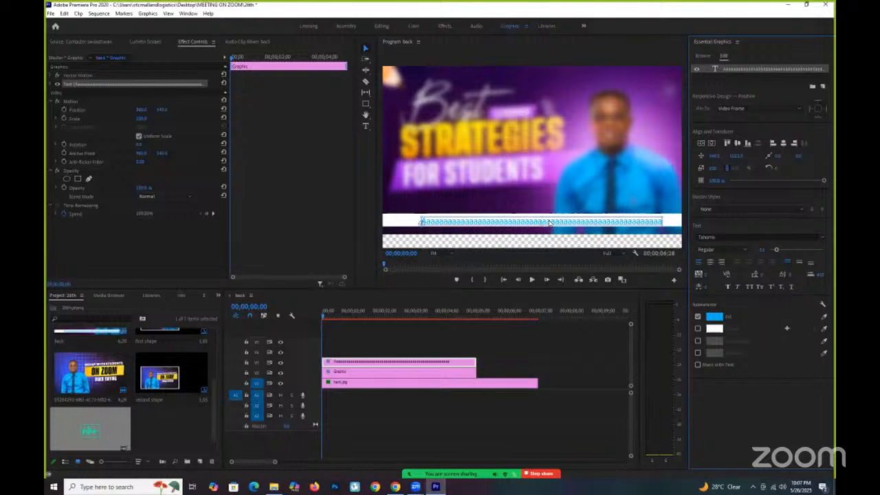
drag(598, 225, 700, 224)
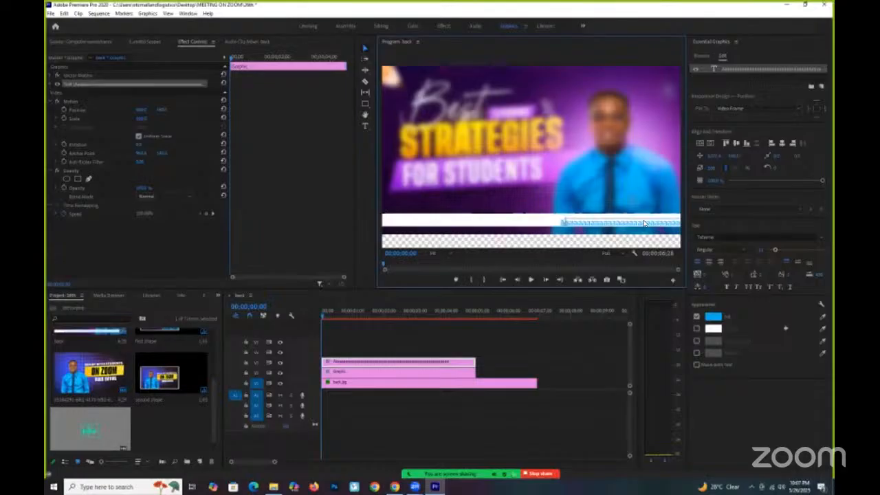
drag(645, 223, 687, 221)
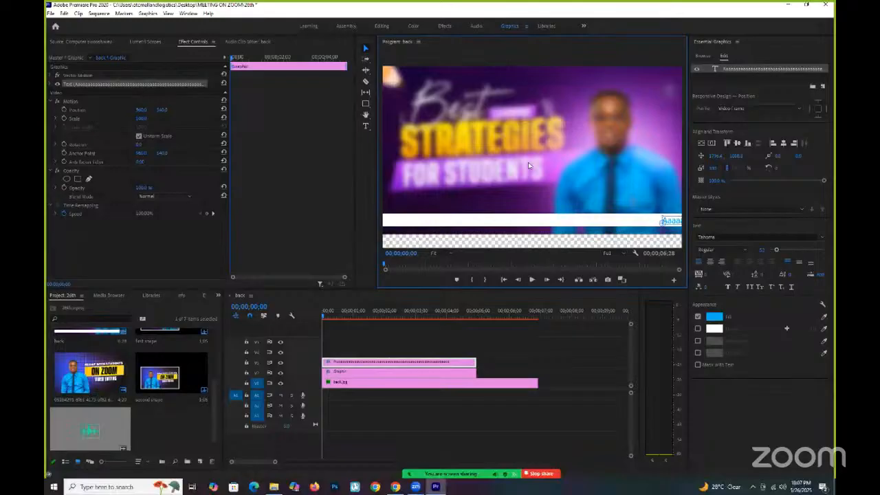
drag(667, 221, 684, 220)
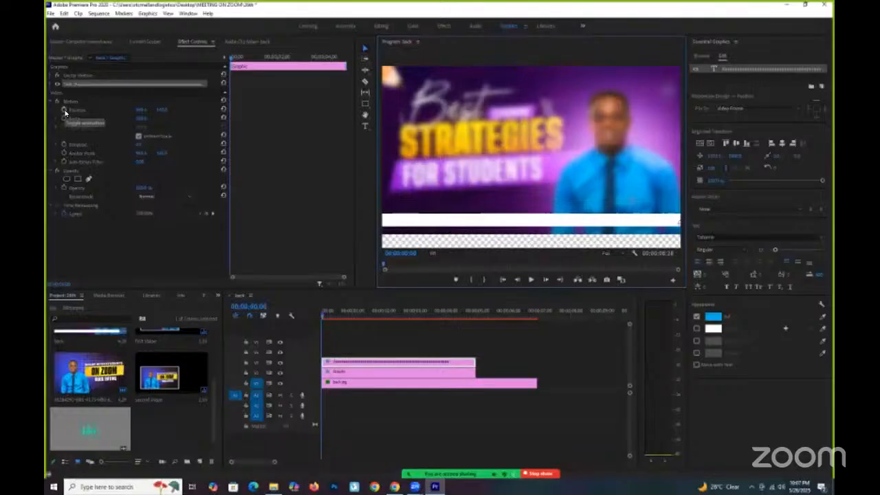
Try to animate the text line's horizontal position from the clip start to 00;00;03;19, and remove its position keyframes
click(236, 62)
drag(276, 63, 318, 71)
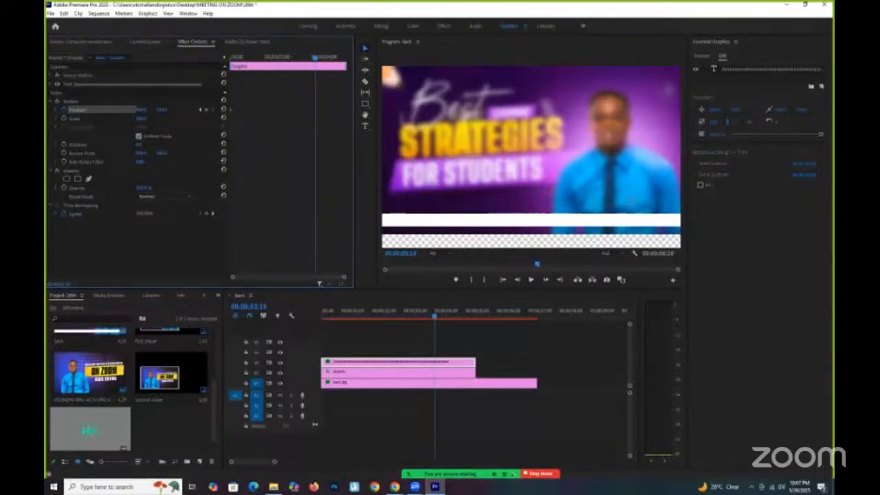
drag(141, 110, 250, 110)
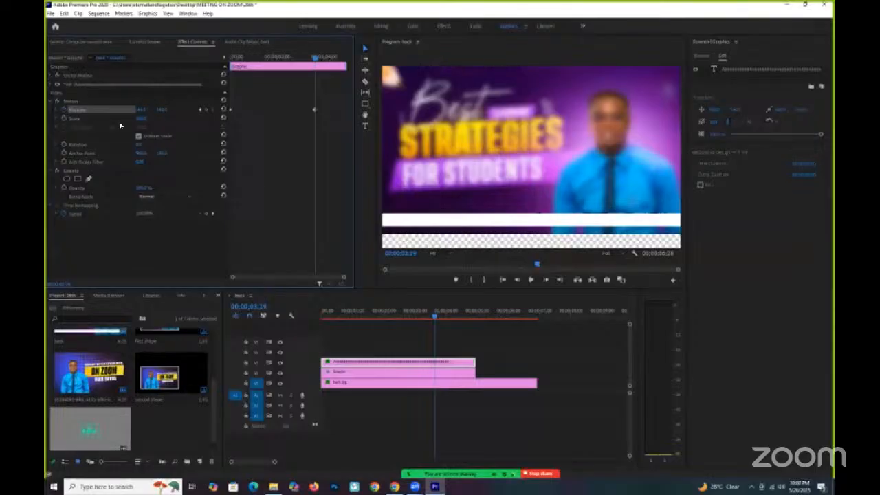
click(64, 110)
click(465, 255)
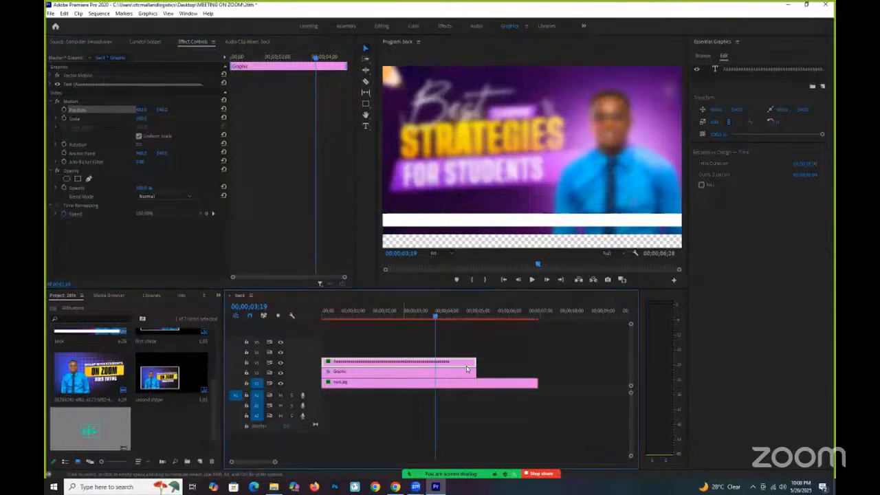
Delete the text clip above the white bar graphic and return the playhead to the start of the sequence
key(Delete)
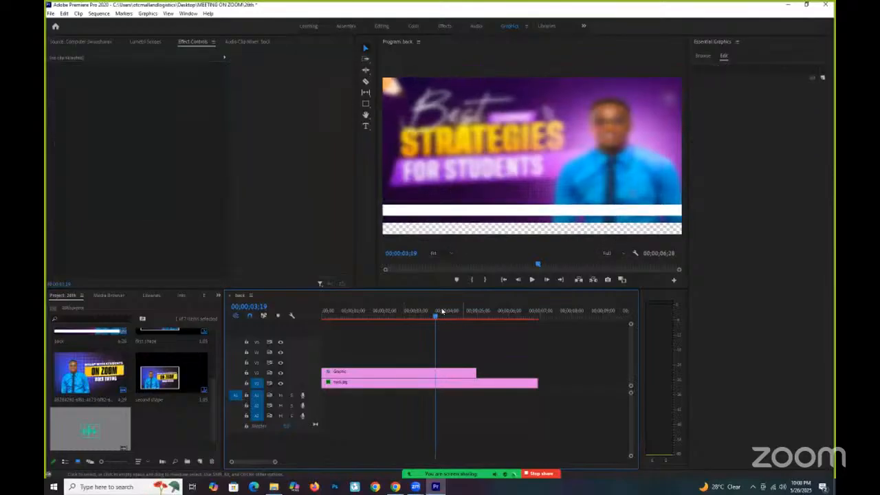
drag(379, 319, 319, 325)
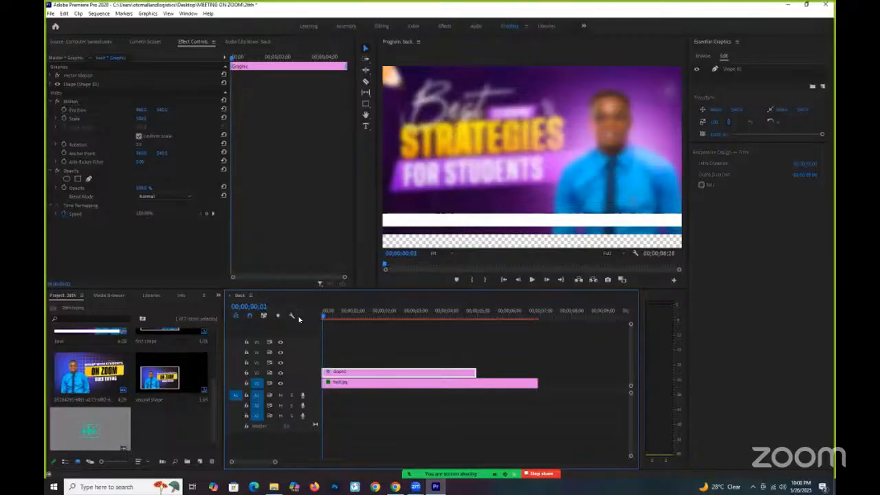
key(Left)
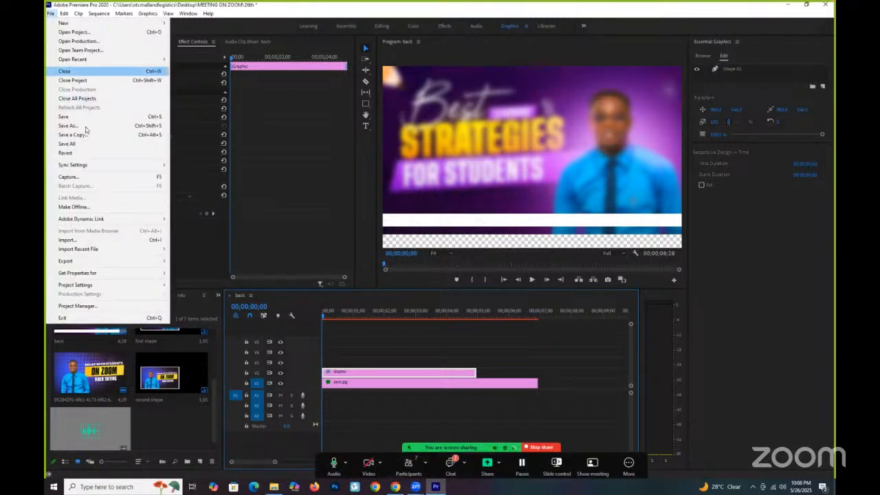
Create a new legacy title named Title 01 with the default 1920 by 1080, 29.97 fps settings
mouse_move(85, 166)
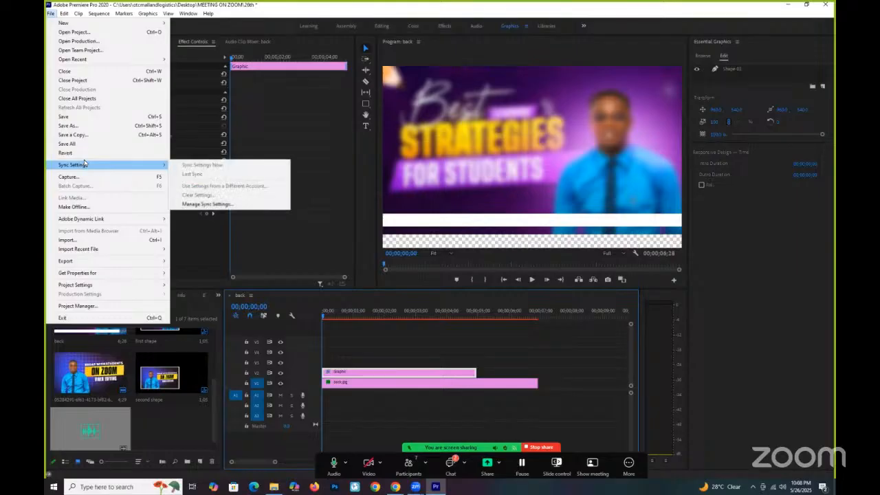
click(51, 14)
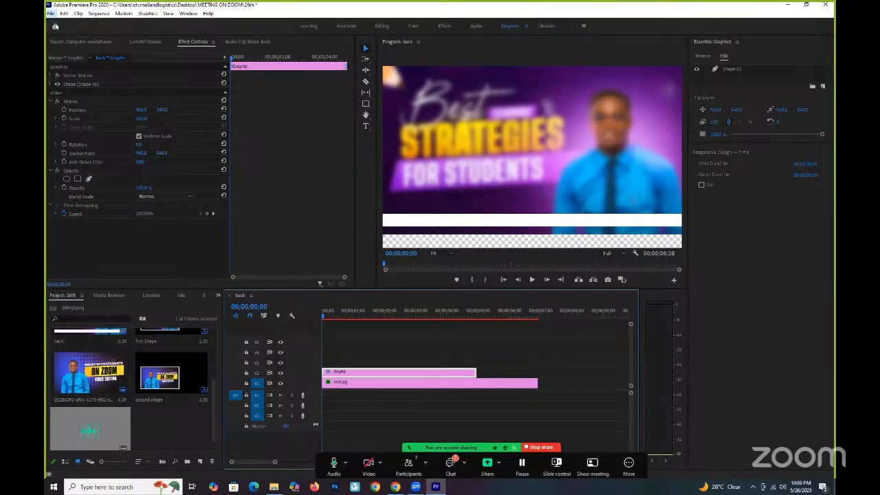
click(52, 13)
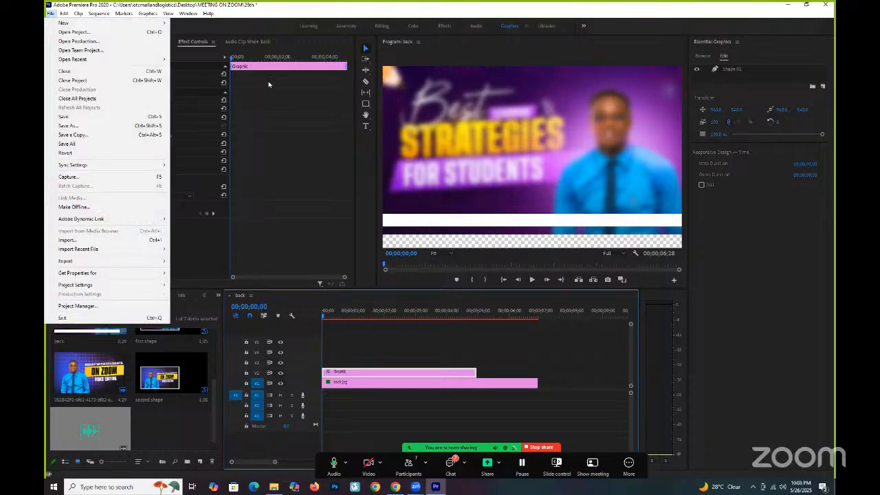
mouse_move(83, 23)
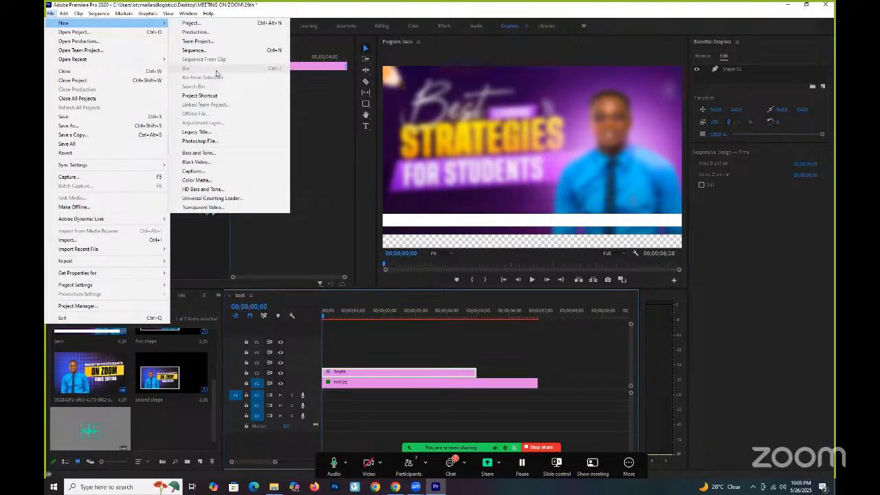
click(227, 137)
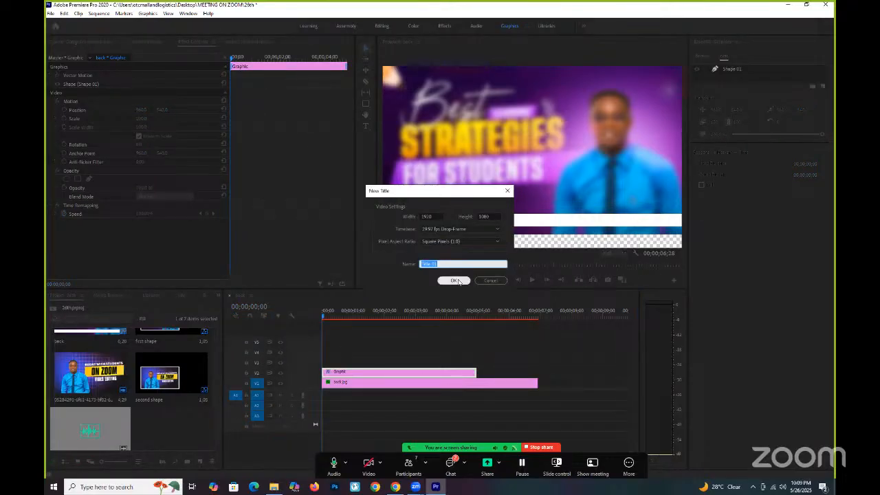
click(455, 281)
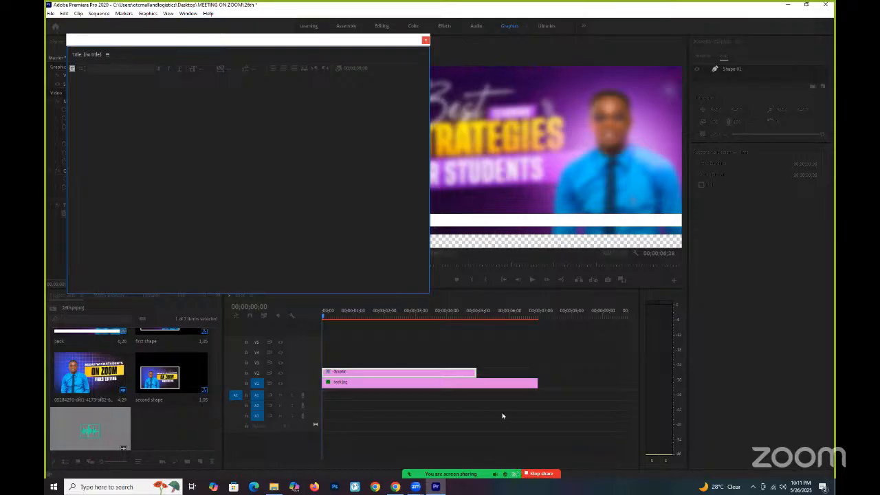
Try to resume the paused Zoom screen share and switch to Premiere Pro
mouse_move(540, 474)
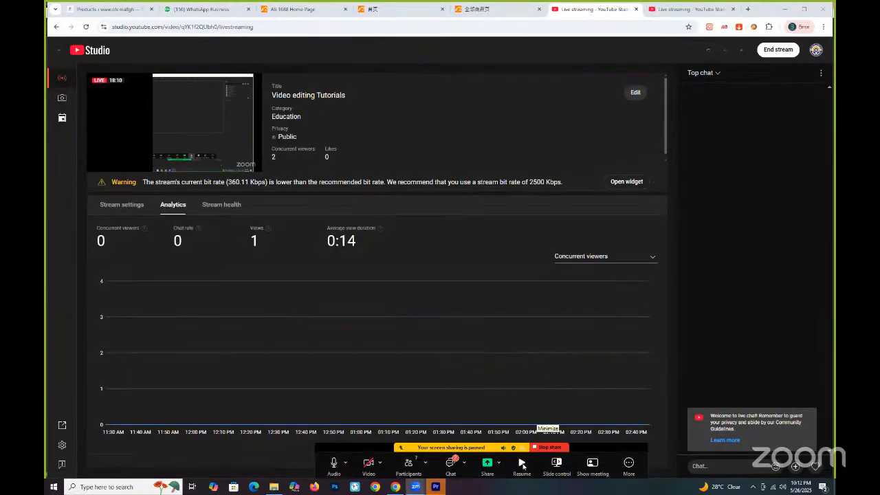
click(523, 466)
click(435, 486)
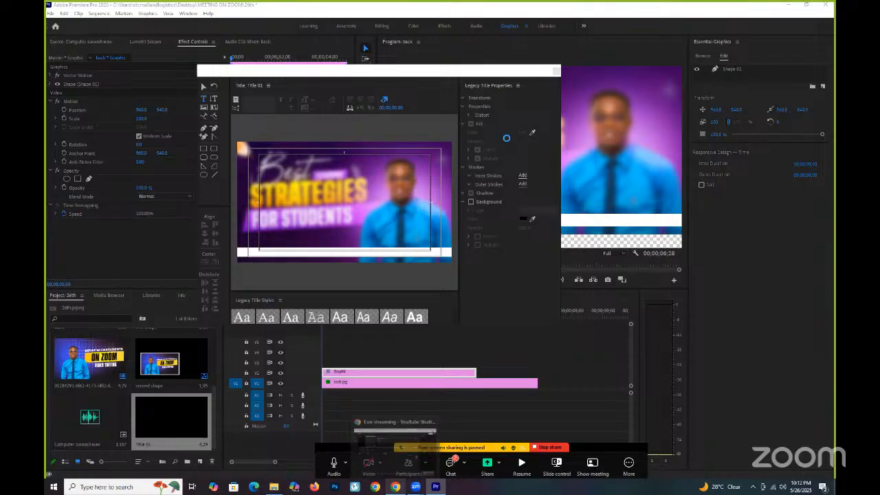
mouse_move(395, 487)
click(395, 448)
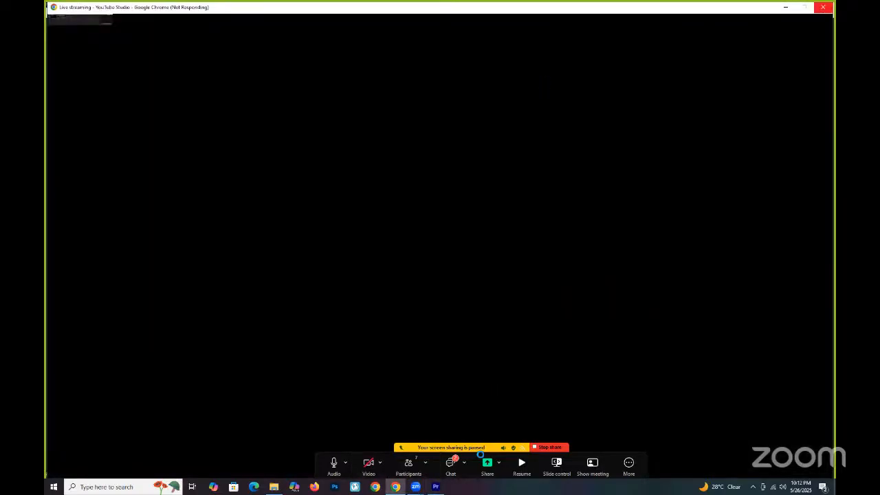
click(421, 488)
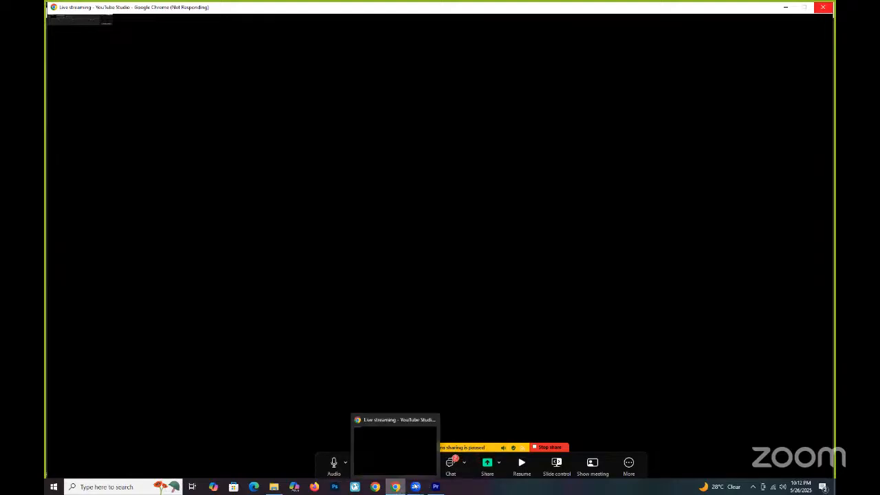
click(418, 488)
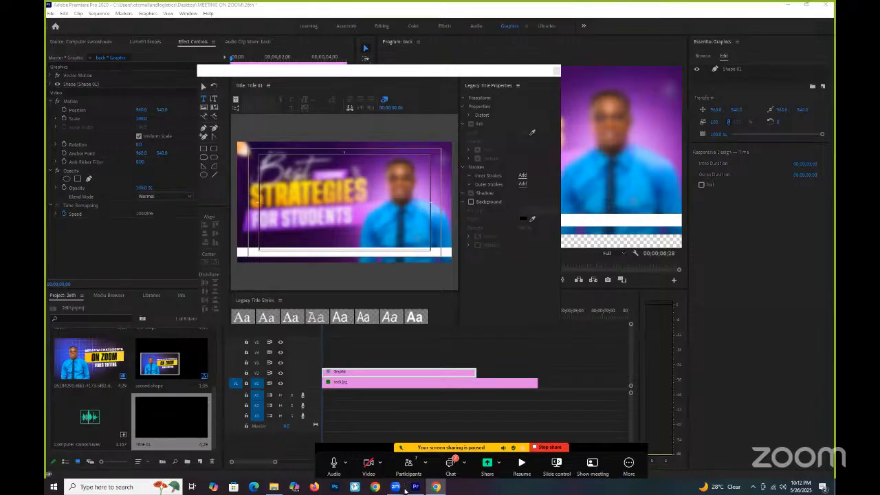
click(435, 487)
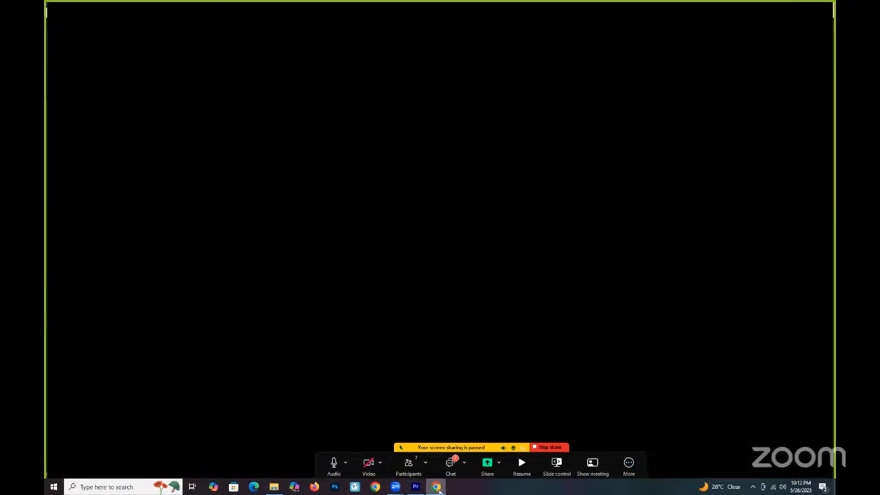
mouse_move(437, 488)
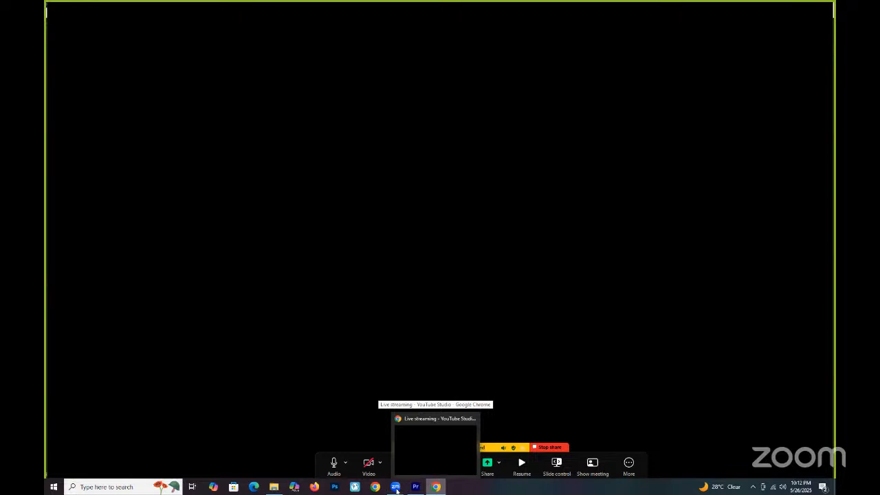
mouse_move(396, 487)
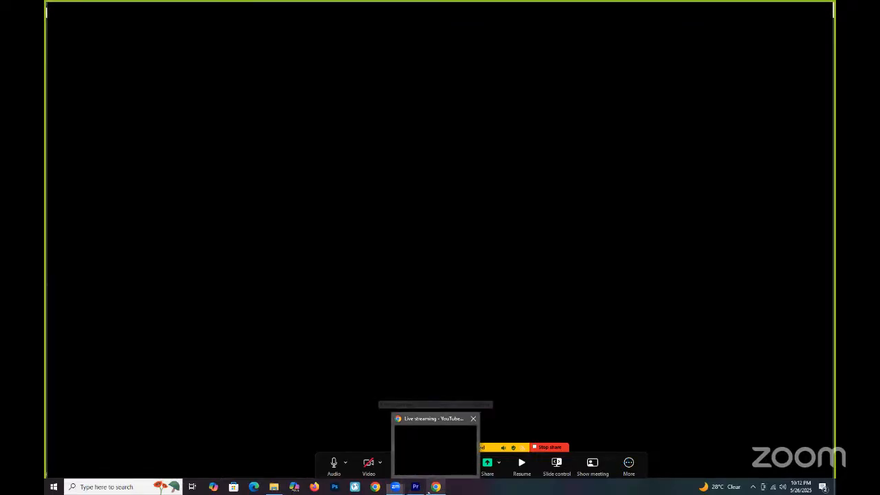
Switch back to Premiere Pro and shift the Title 01 editor window slightly sideways
click(415, 487)
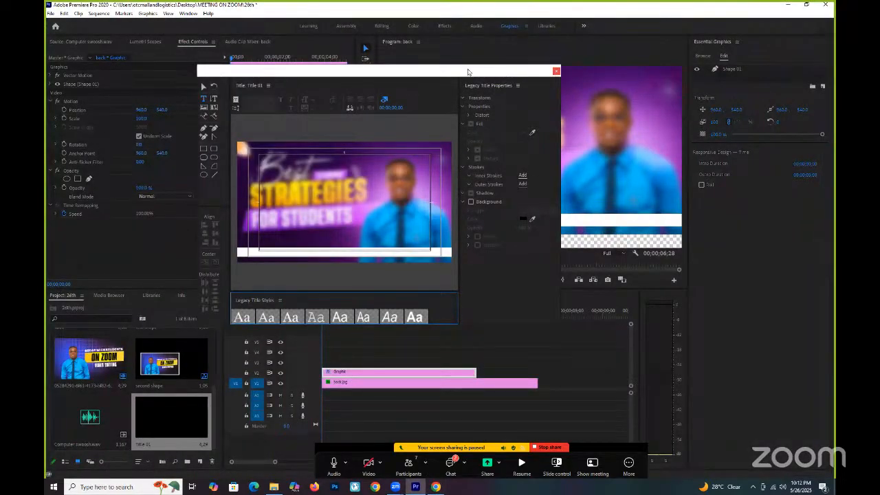
drag(468, 72, 434, 69)
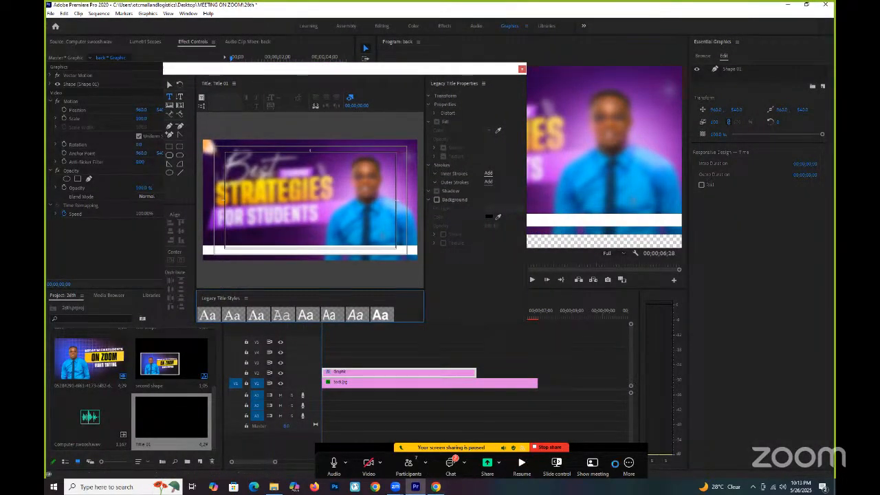
click(396, 487)
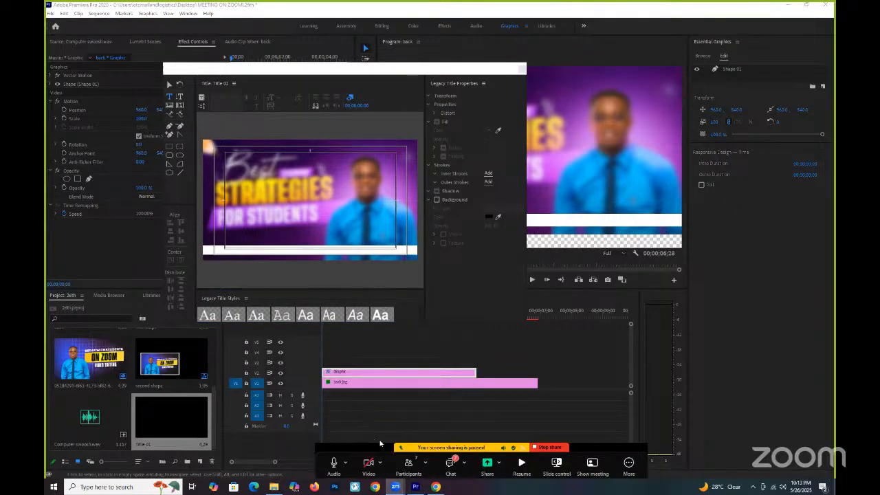
click(401, 486)
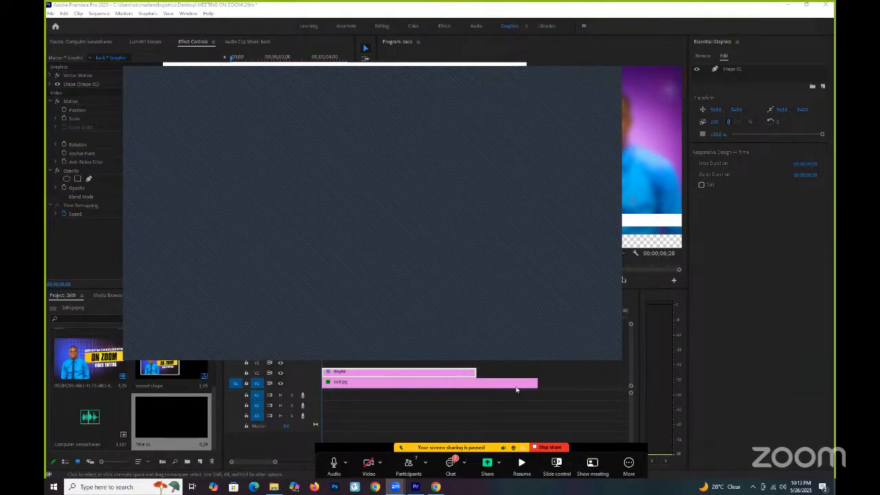
click(517, 390)
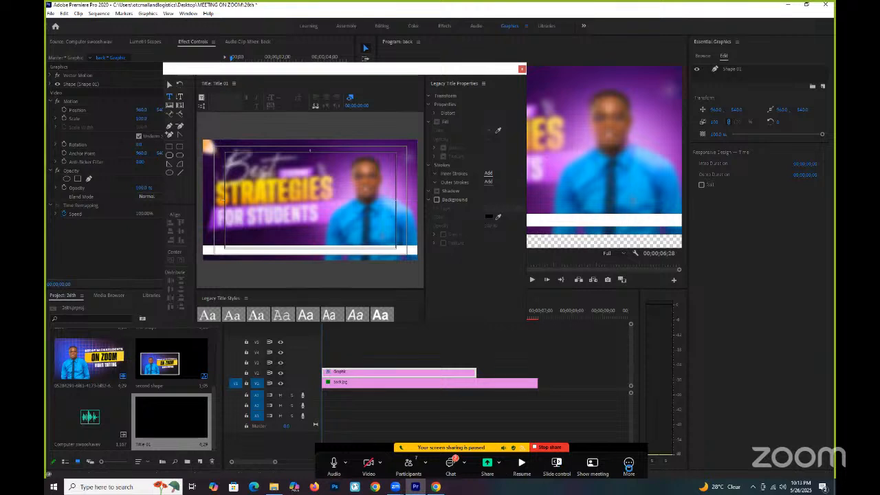
click(629, 465)
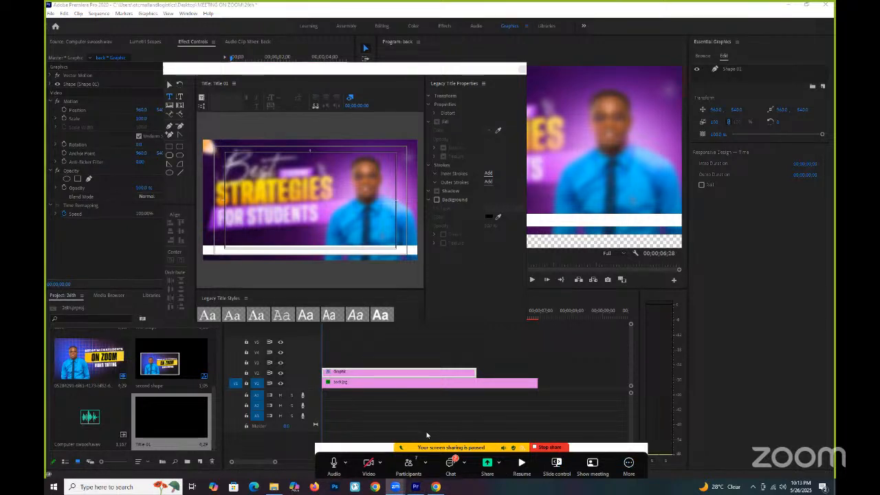
scroll(381, 446, down, 1)
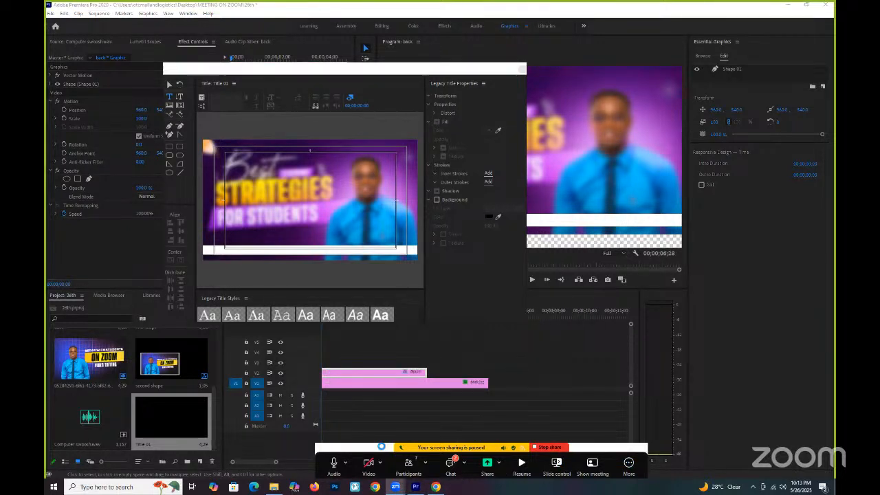